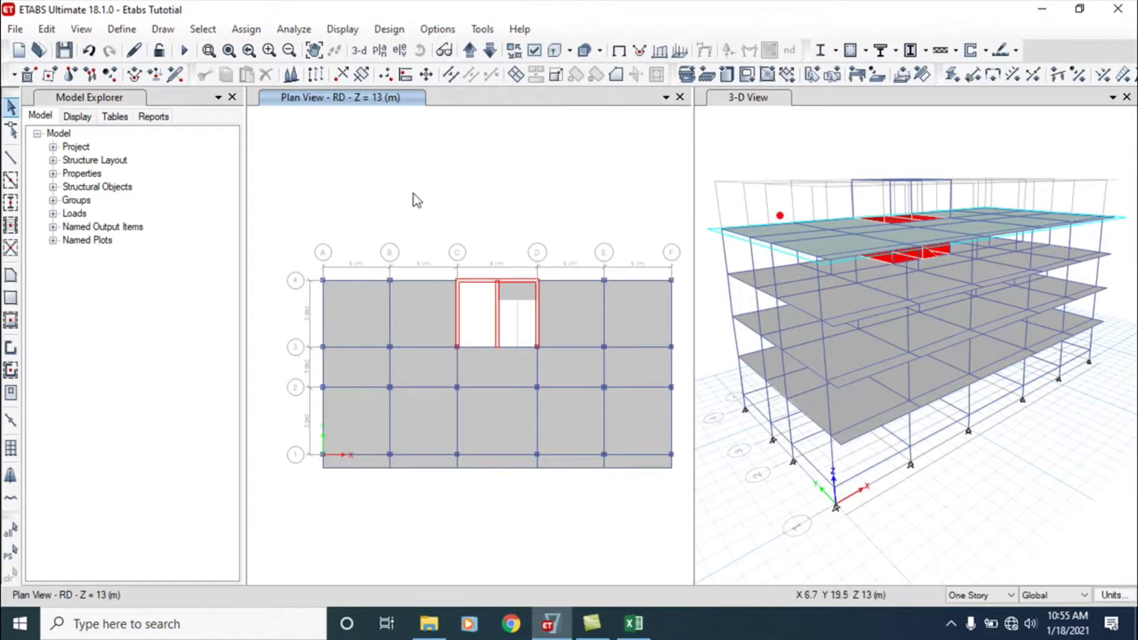
Step: Open the load combination definitions and start a new load combination
click(120, 30)
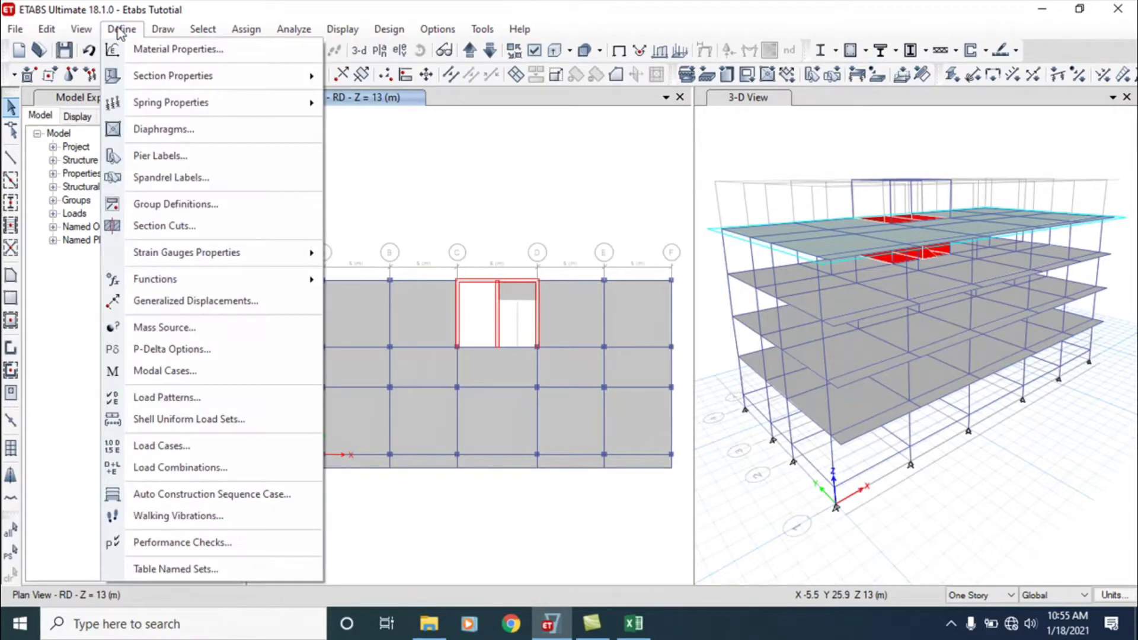
click(155, 468)
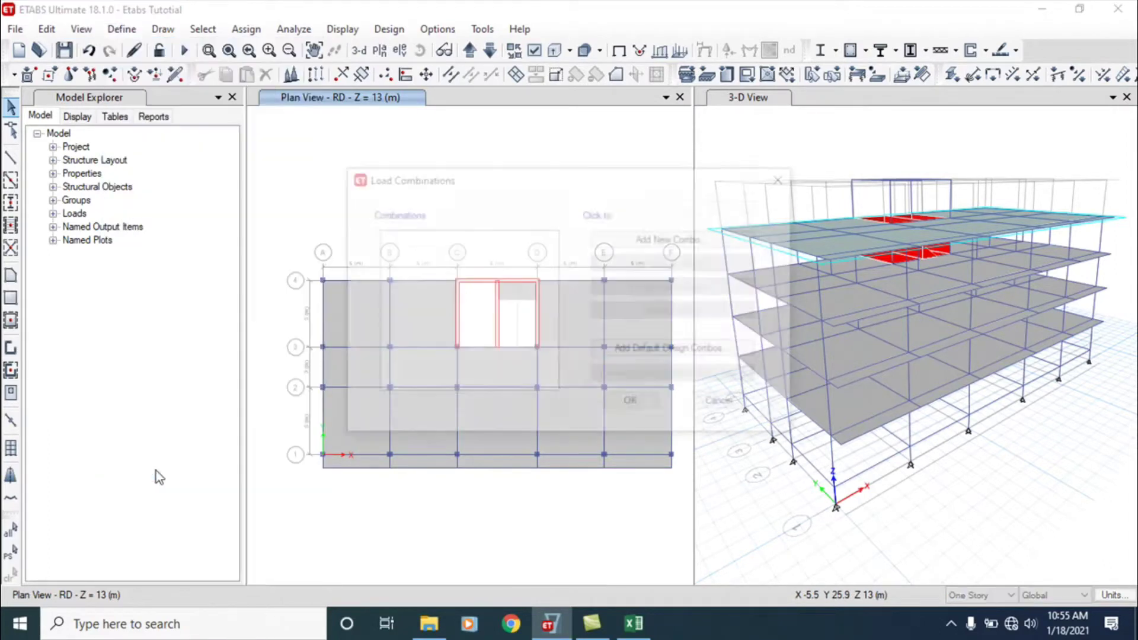
drag(688, 169, 621, 134)
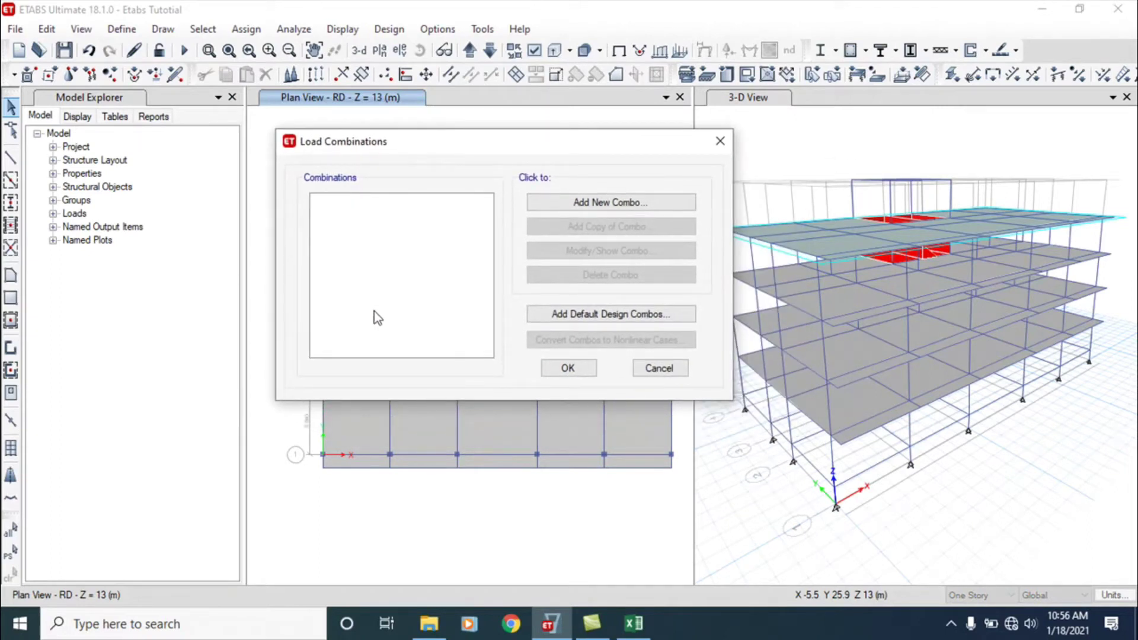
click(566, 202)
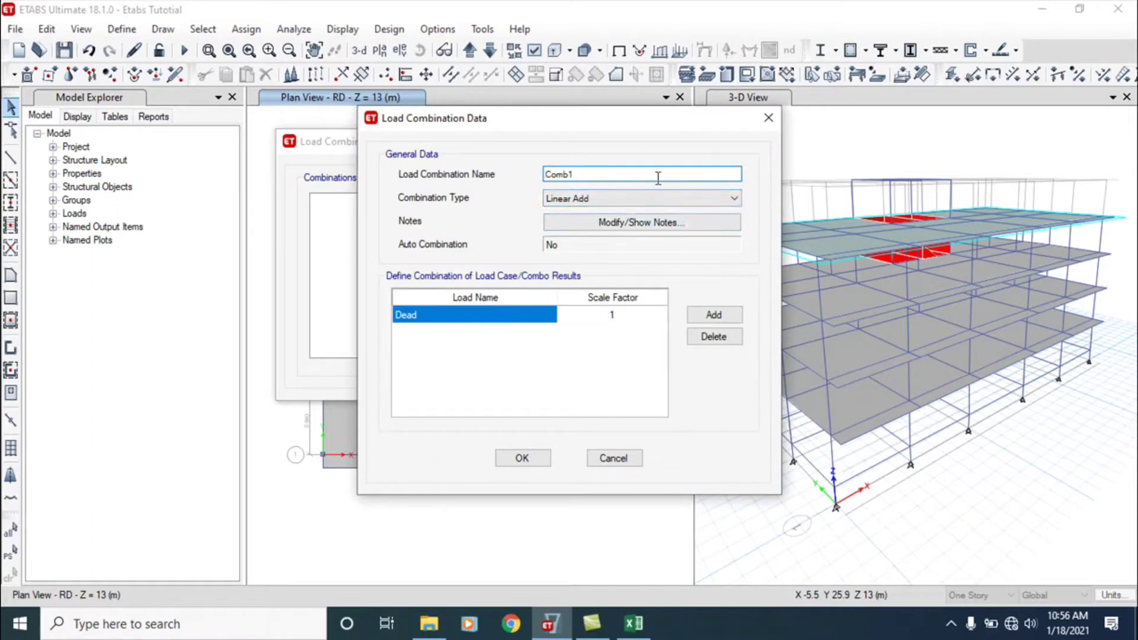
Step: Switch to the Excel workbook and review the load symbols and the basic and alternate load combinations of Section 203
click(635, 625)
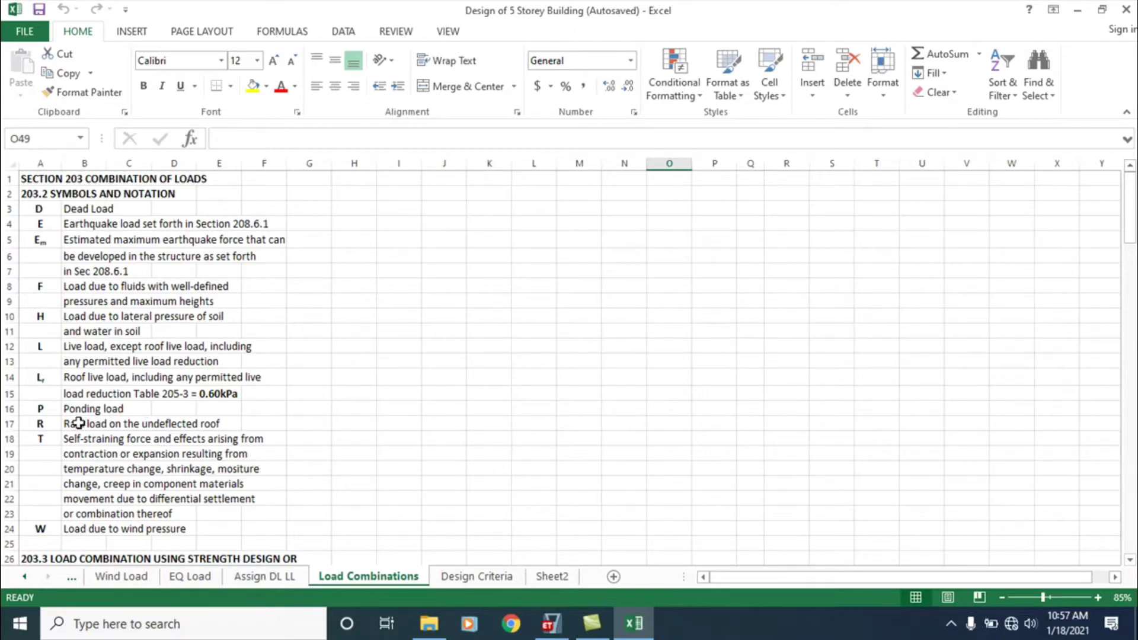
scroll(84, 421, down, 2)
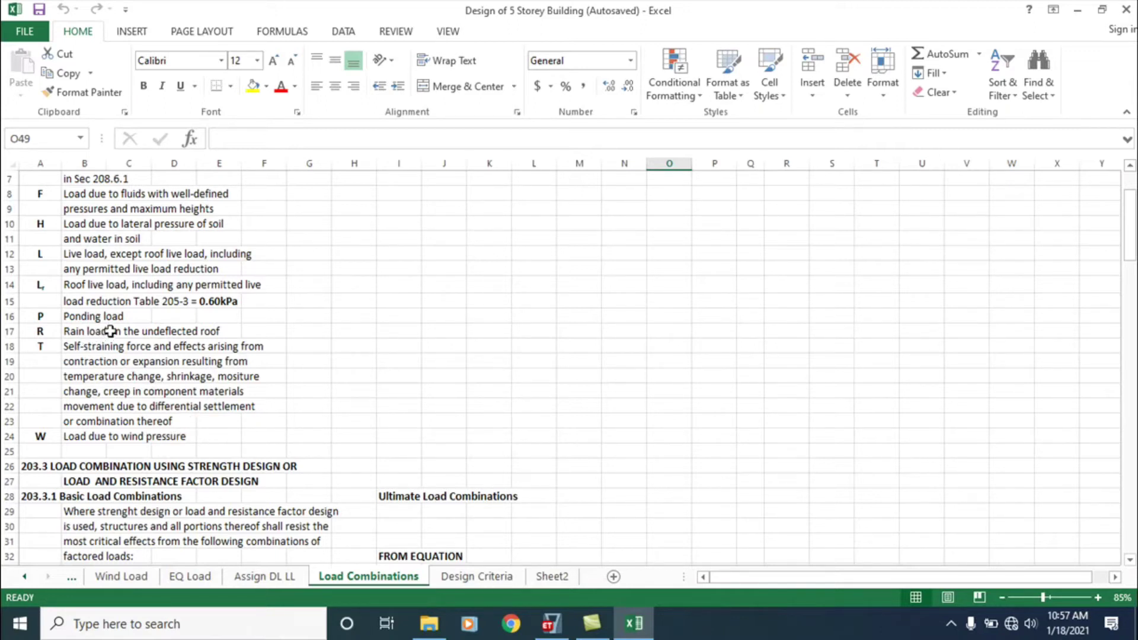
scroll(113, 330, down, 5)
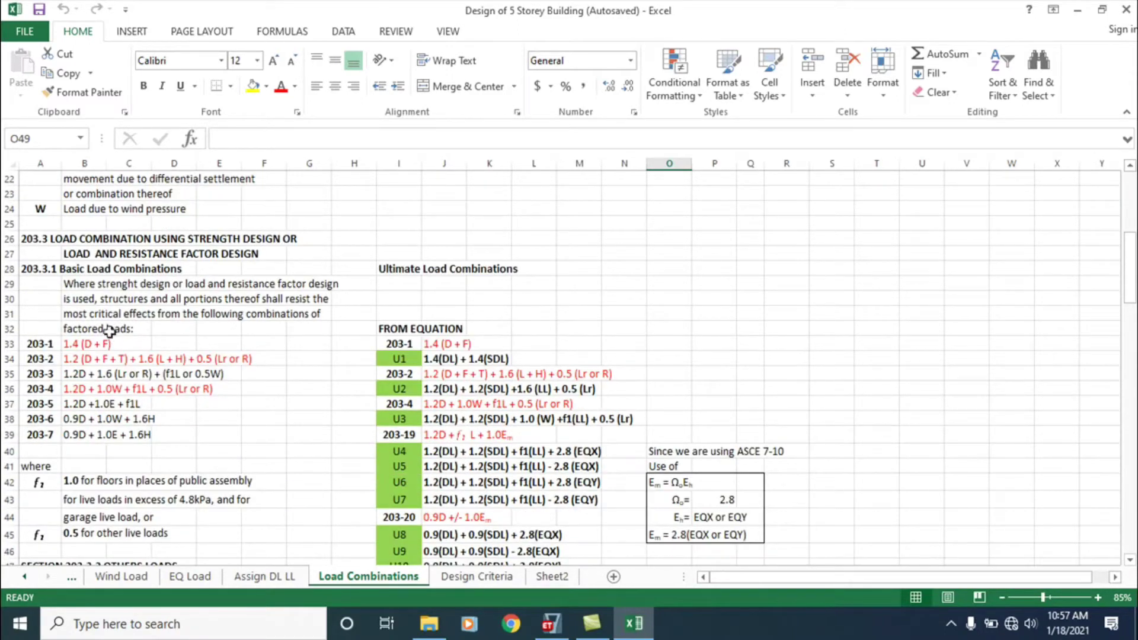
drag(37, 343, 30, 437)
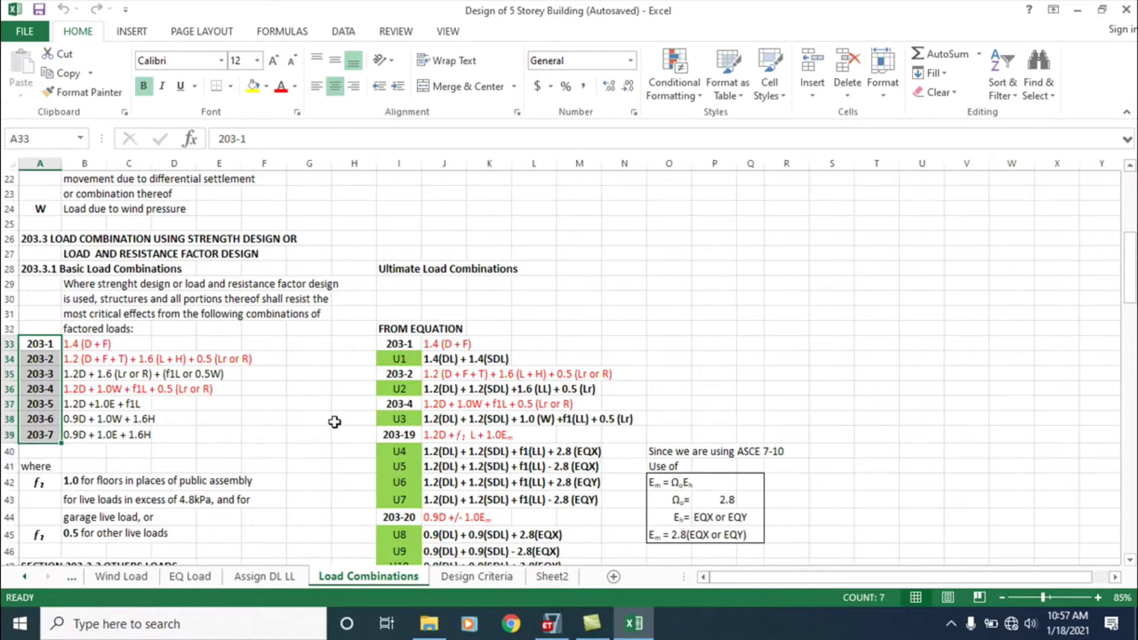
click(80, 344)
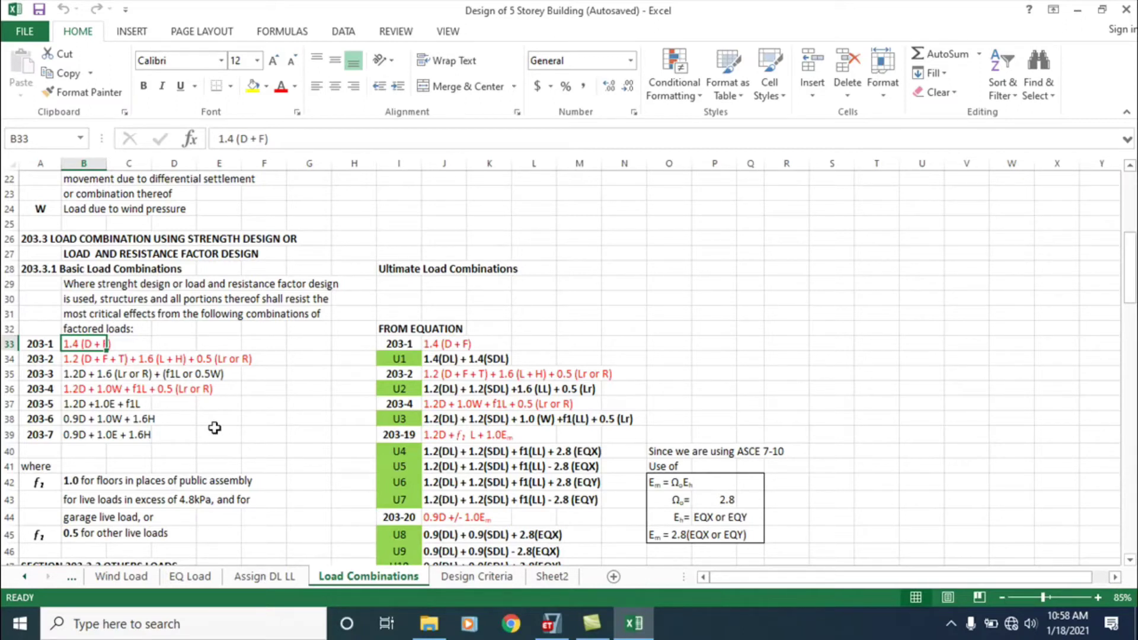
scroll(171, 427, down, 4)
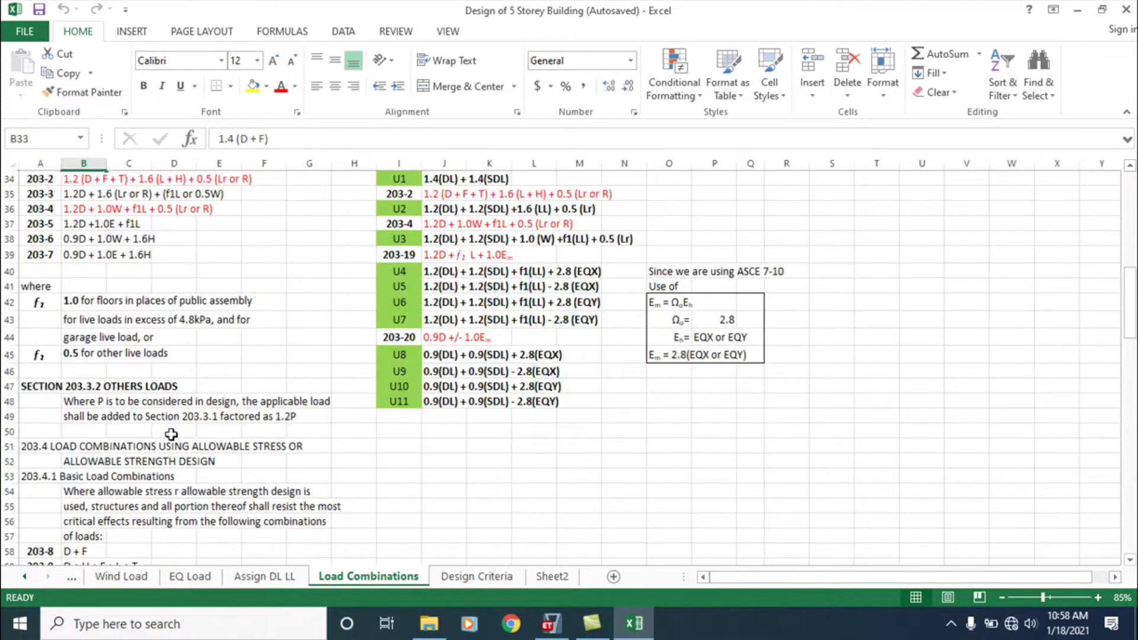
scroll(170, 434, down, 10)
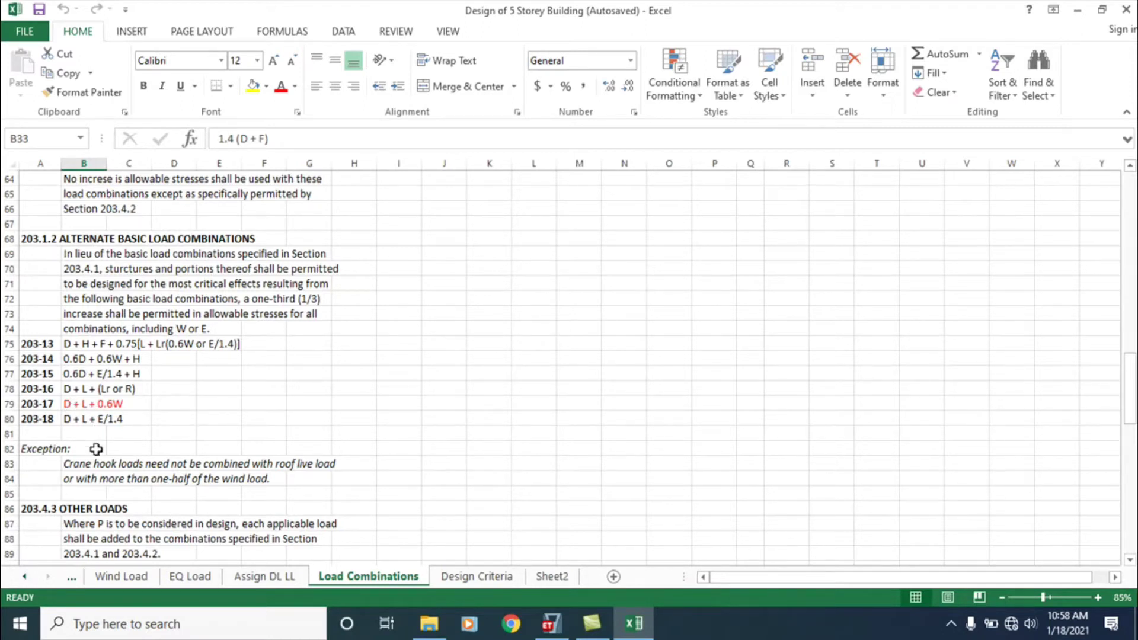
click(89, 403)
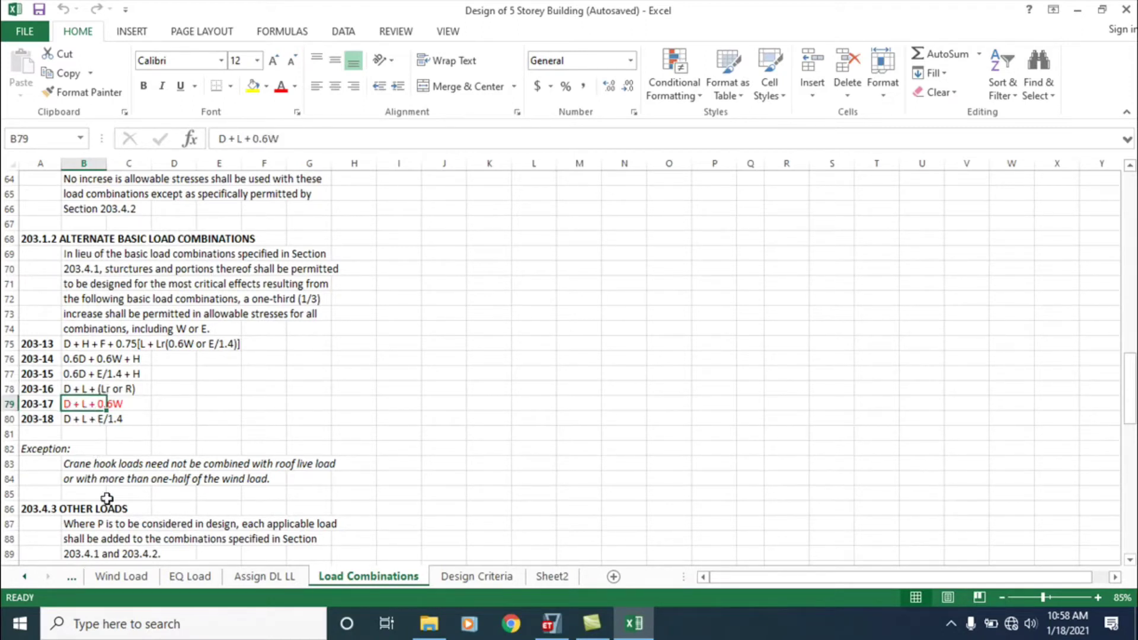
Step: Review the special seismic combinations, the earthquake load equations of 208.6.1 and the ultimate load combinations U1 to U11
scroll(112, 498, down, 4)
scroll(112, 494, down, 2)
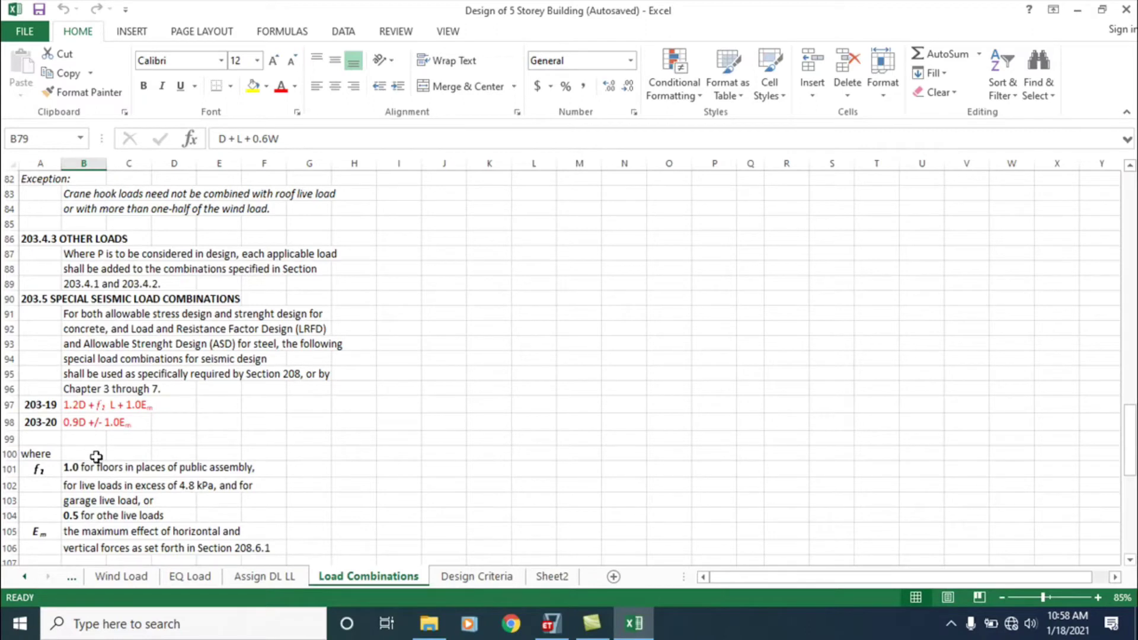
scroll(314, 459, down, 3)
scroll(314, 460, down, 3)
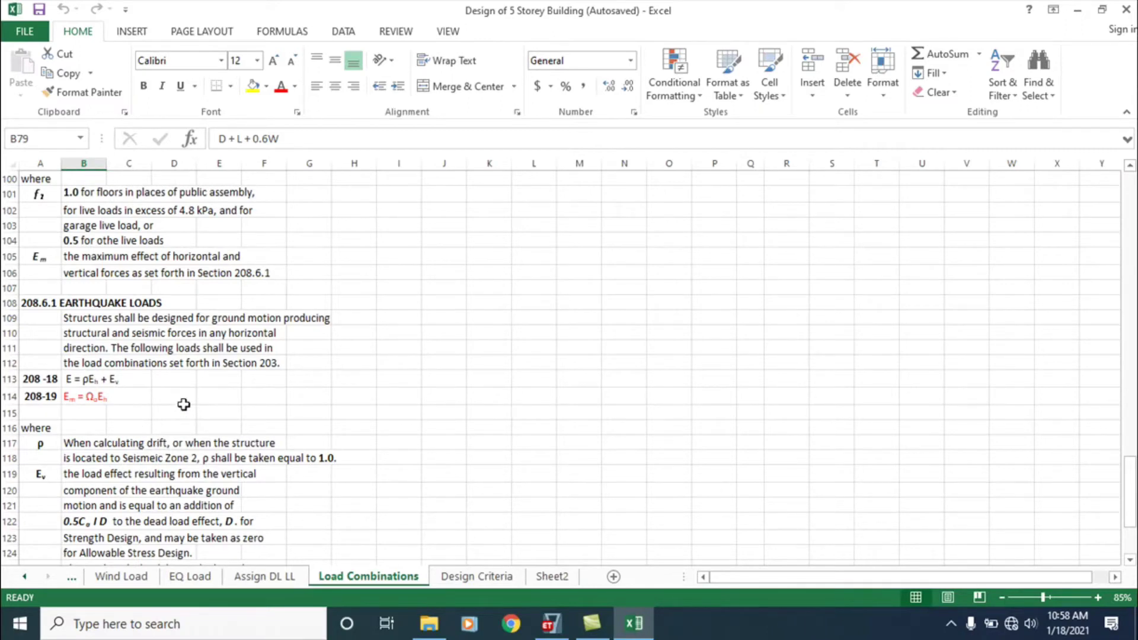
scroll(183, 403, down, 4)
scroll(203, 433, up, 5)
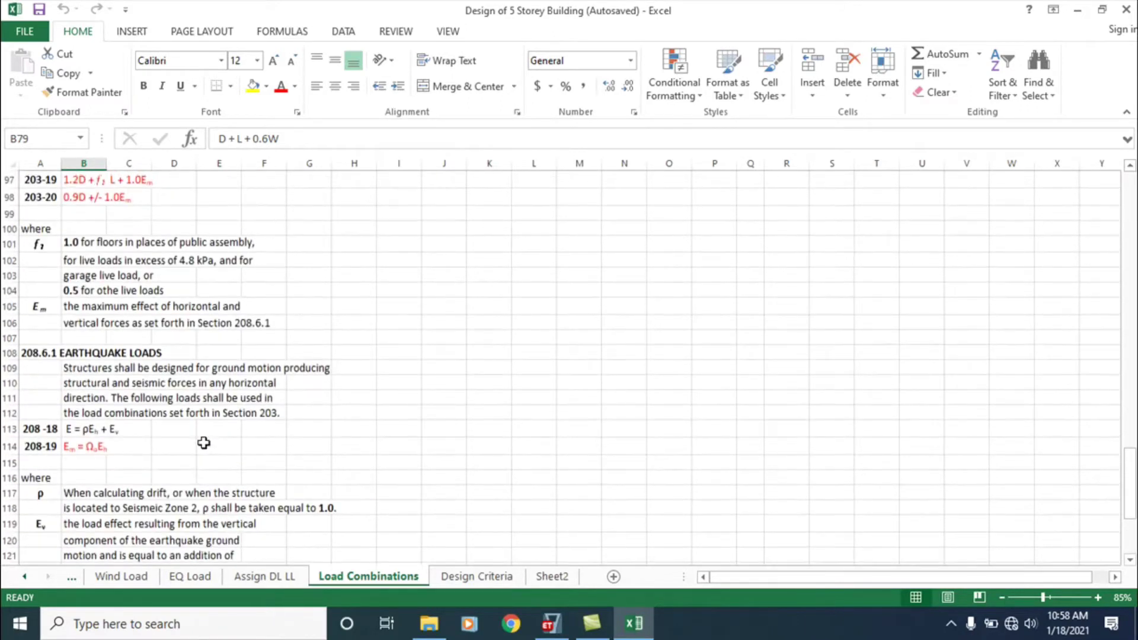
scroll(202, 439, down, 4)
scroll(201, 440, up, 20)
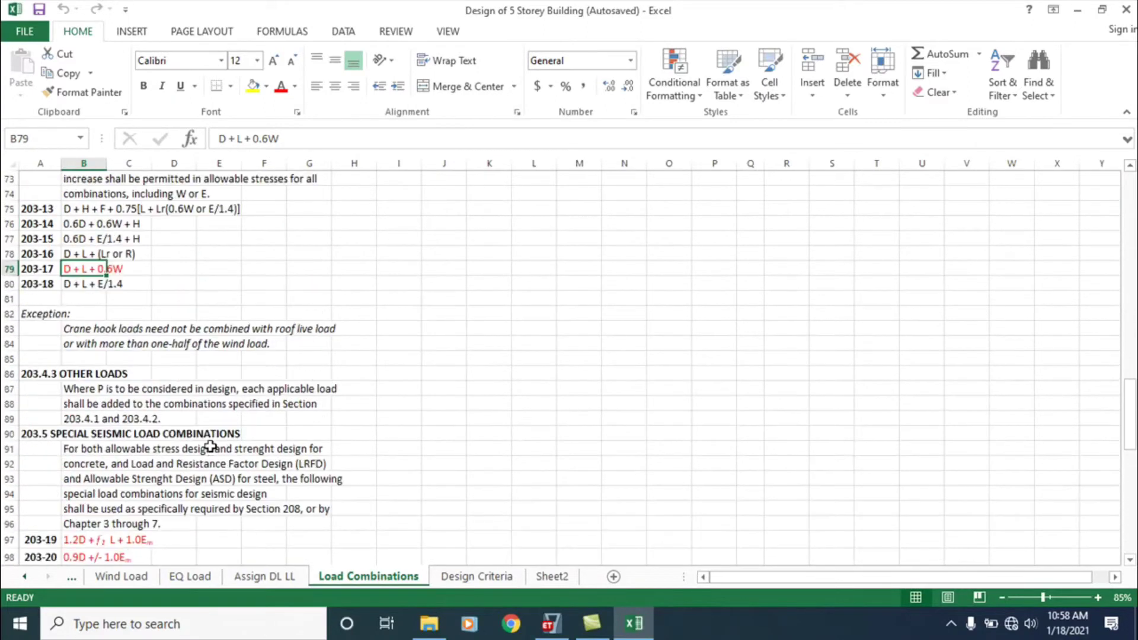
scroll(208, 439, down, 2)
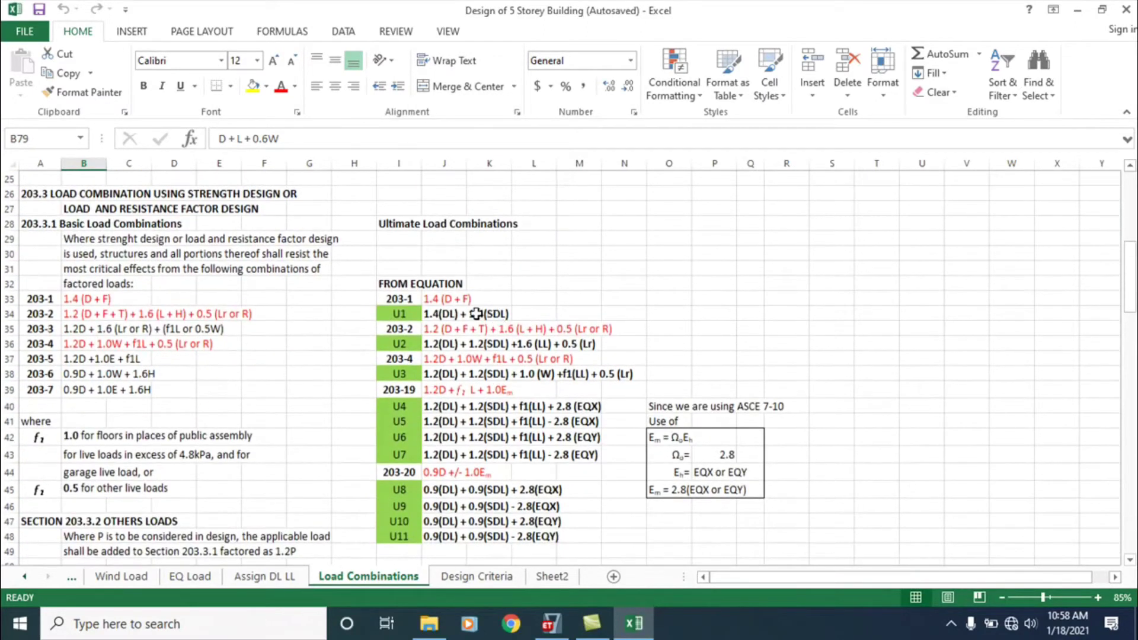
click(399, 314)
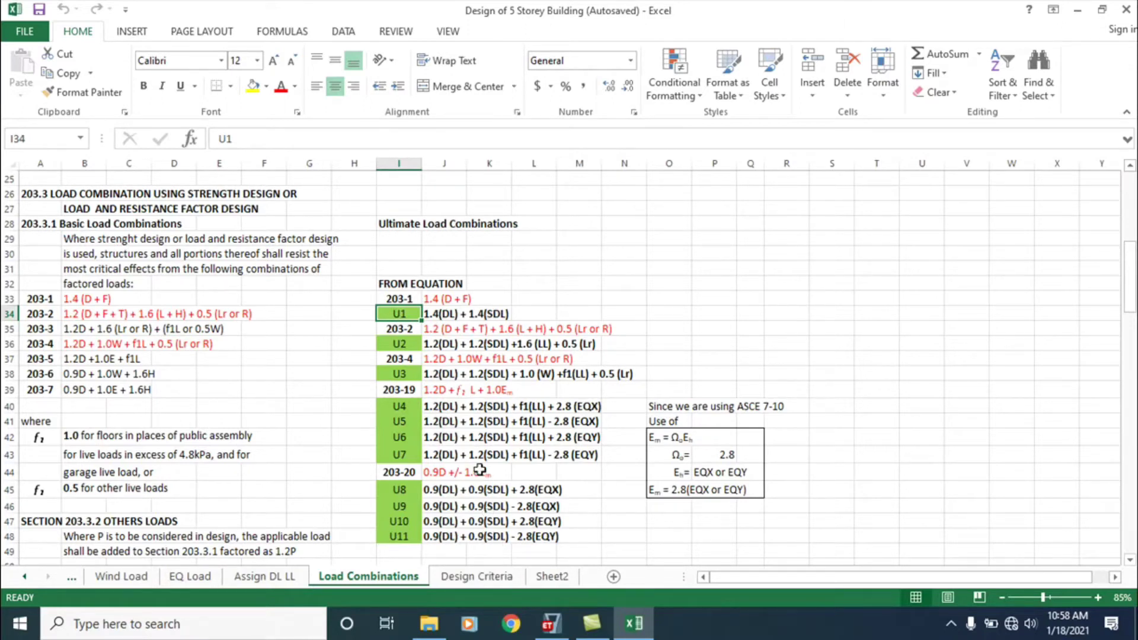
Step: Switch back to ETABS, name the new combination U1 and set the Dead load's scale factor to 1.4
click(550, 623)
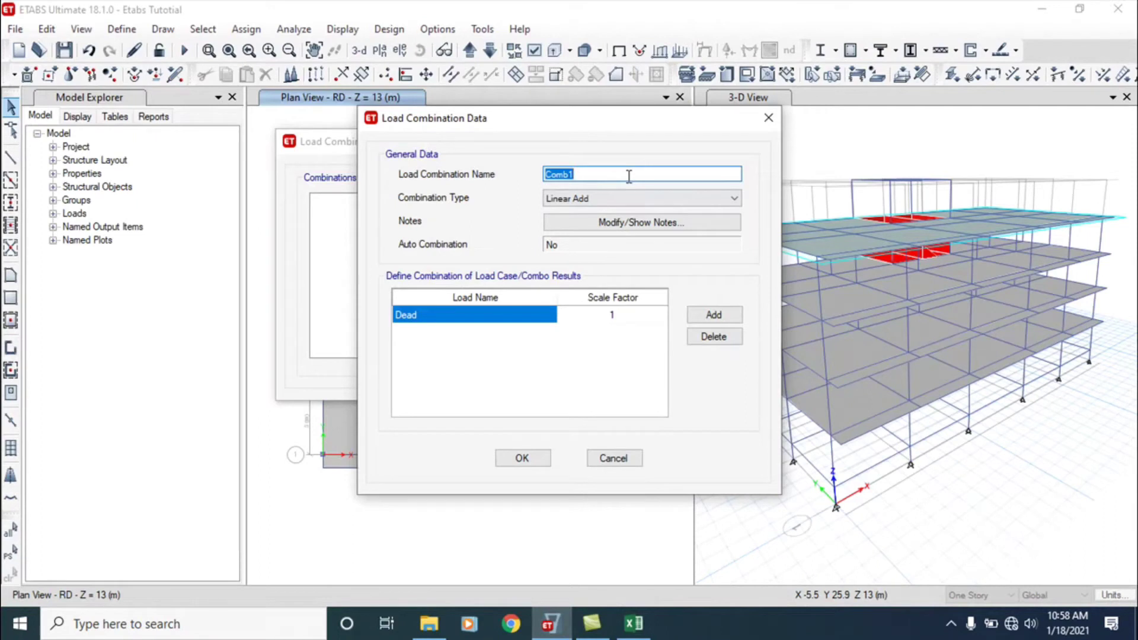
text(U1)
click(637, 628)
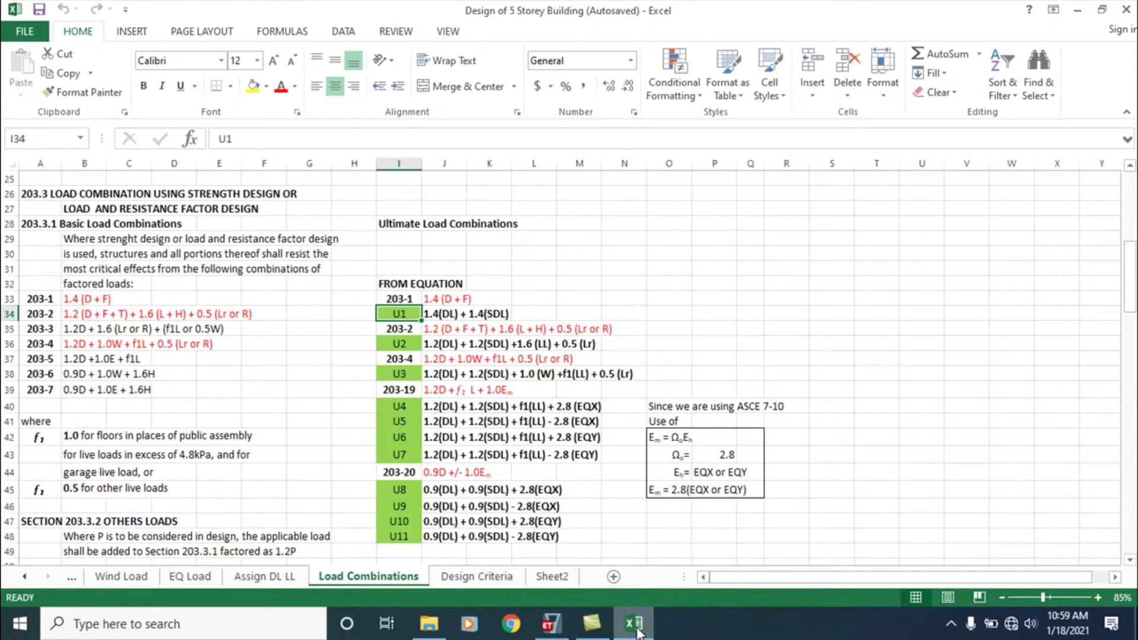
click(637, 628)
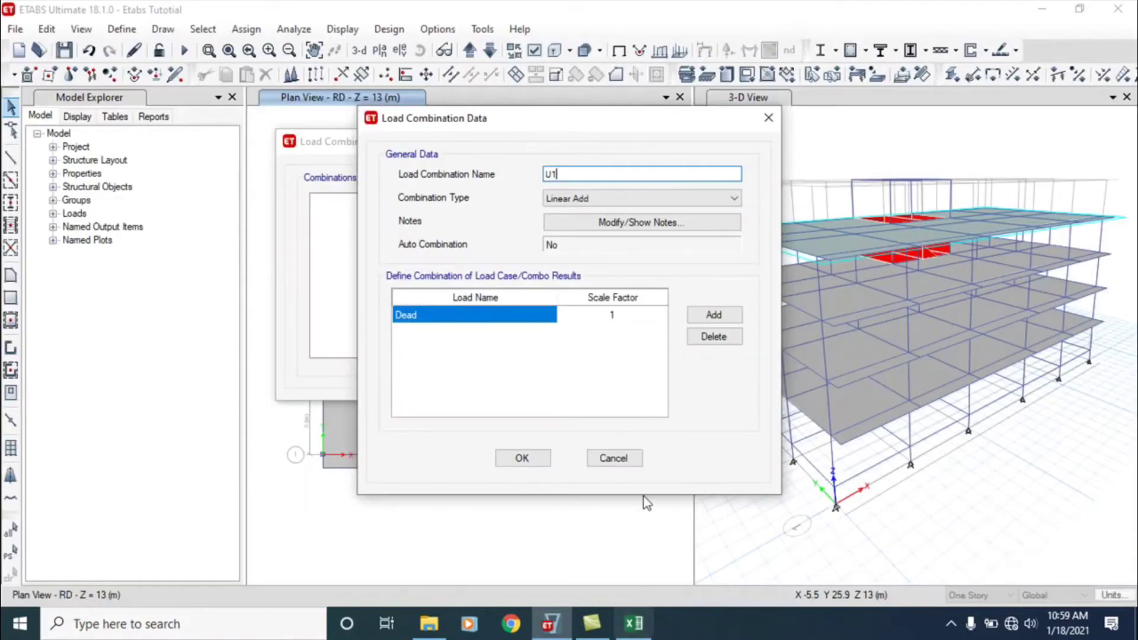
click(626, 319)
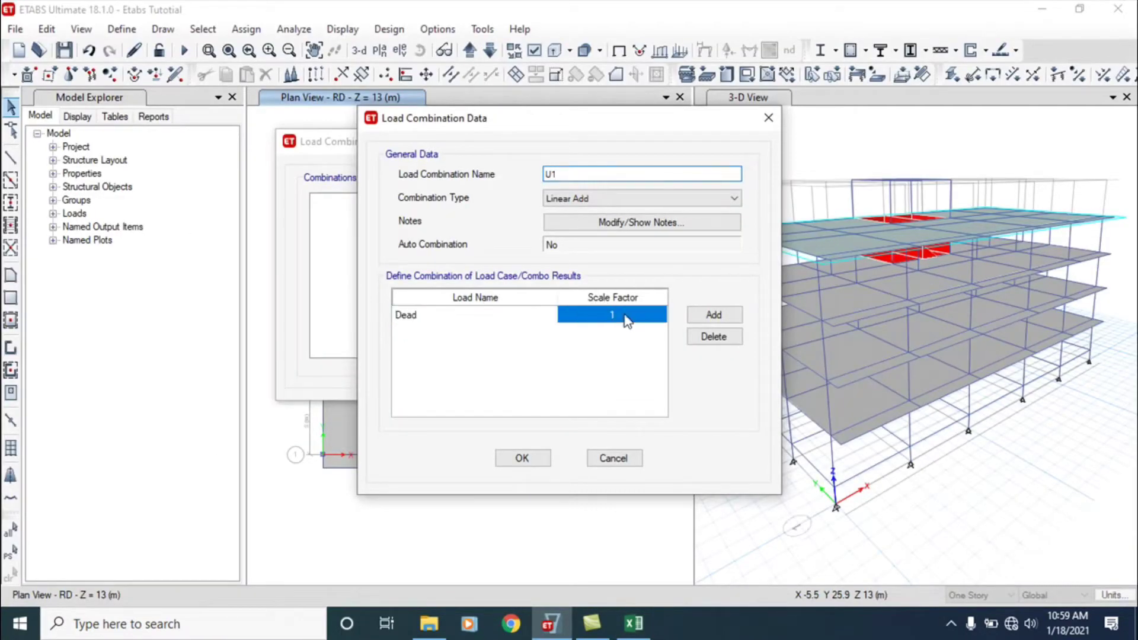
key(BackSpace)
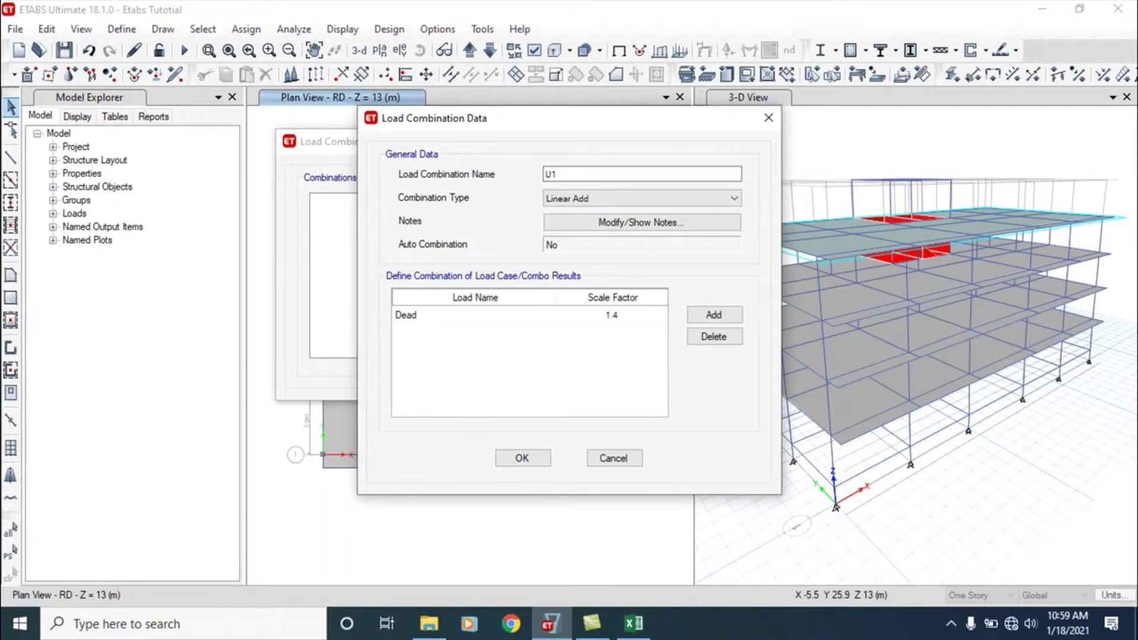
Step: Add the SDL load to combination U1 with a scale factor of 1.4 and save the combination
click(714, 314)
click(511, 333)
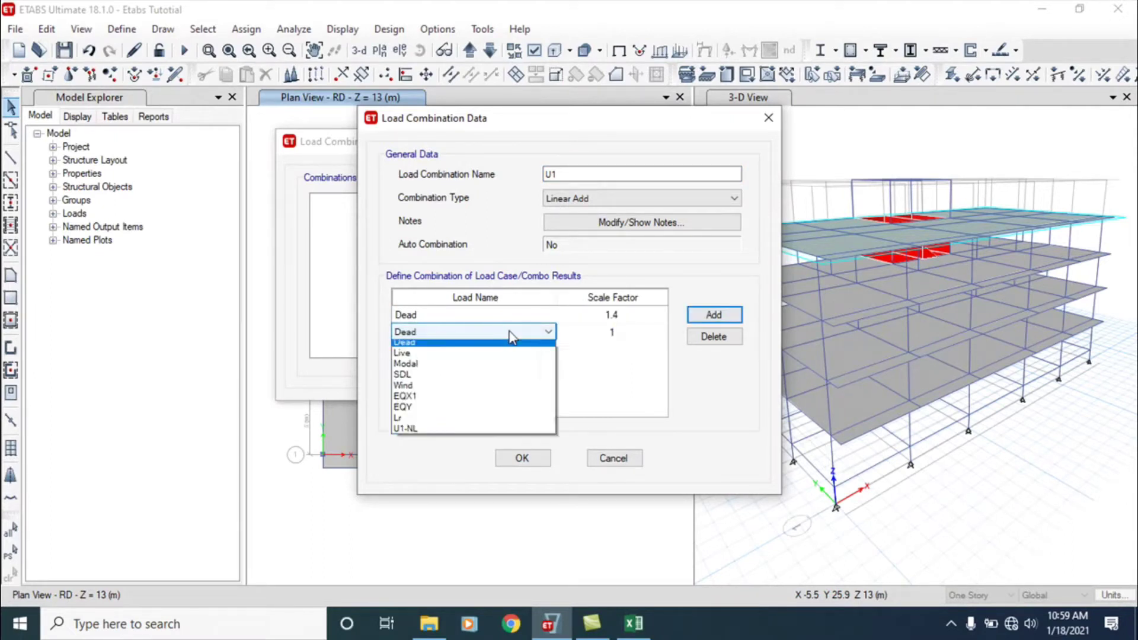
click(513, 374)
click(627, 333)
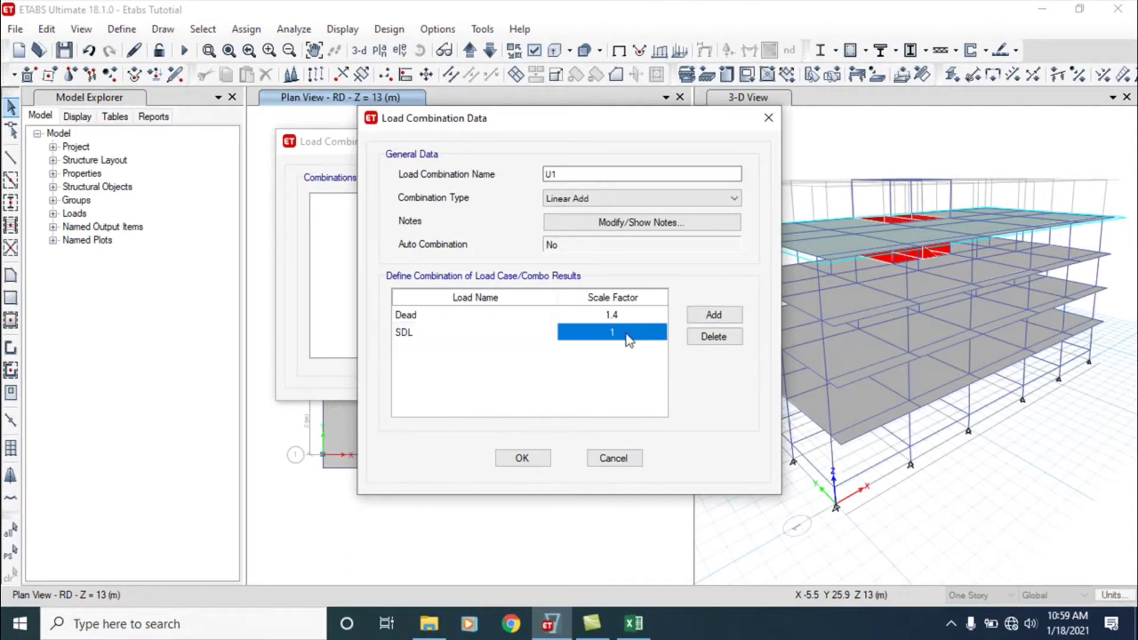
click(625, 334)
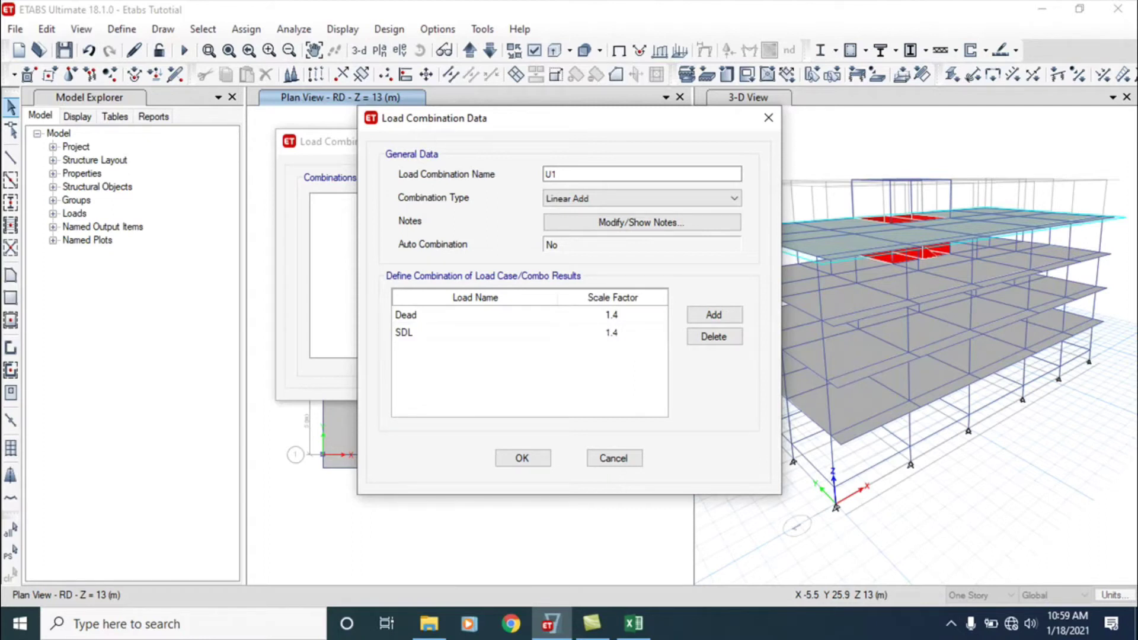
click(522, 458)
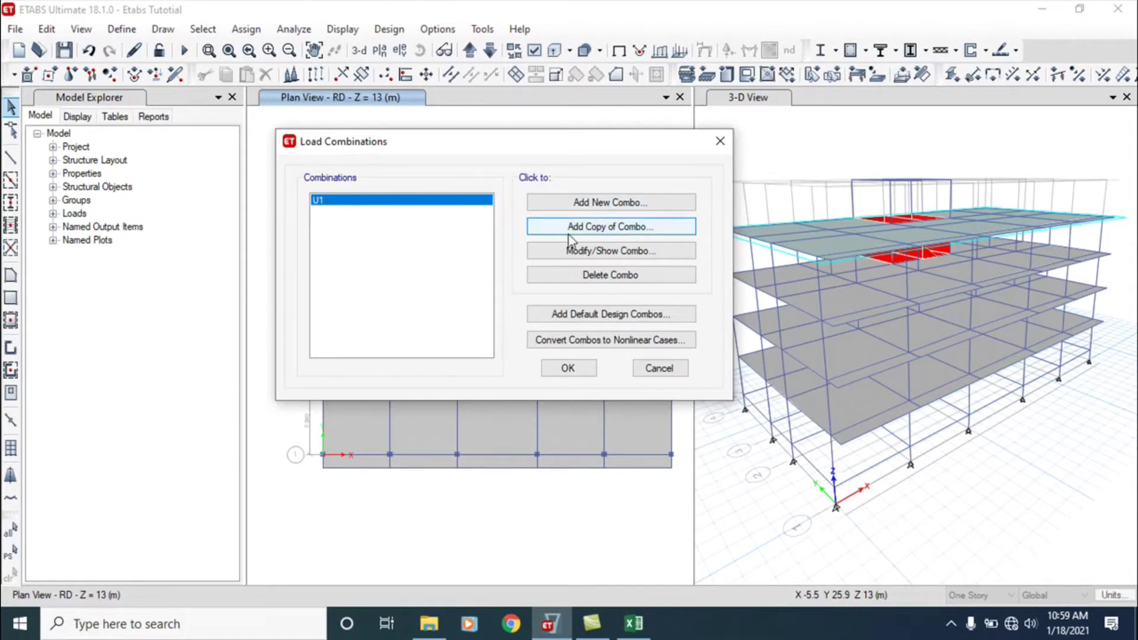
Step: Reopen combination U1 to examine the available combination types, leaving it as Linear Add
click(579, 250)
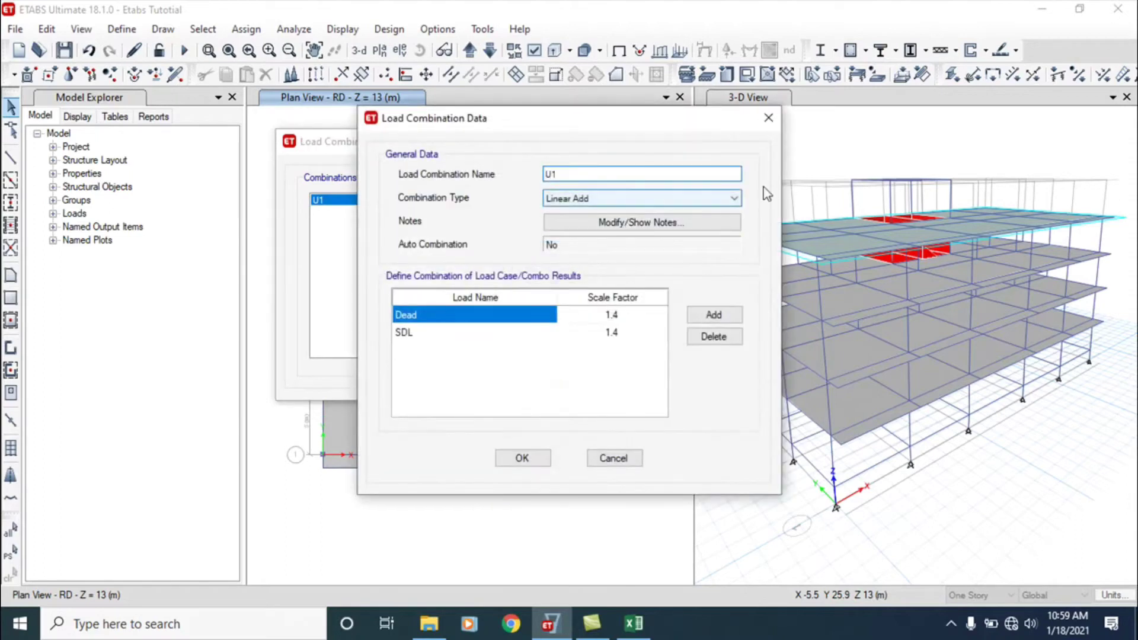
click(734, 198)
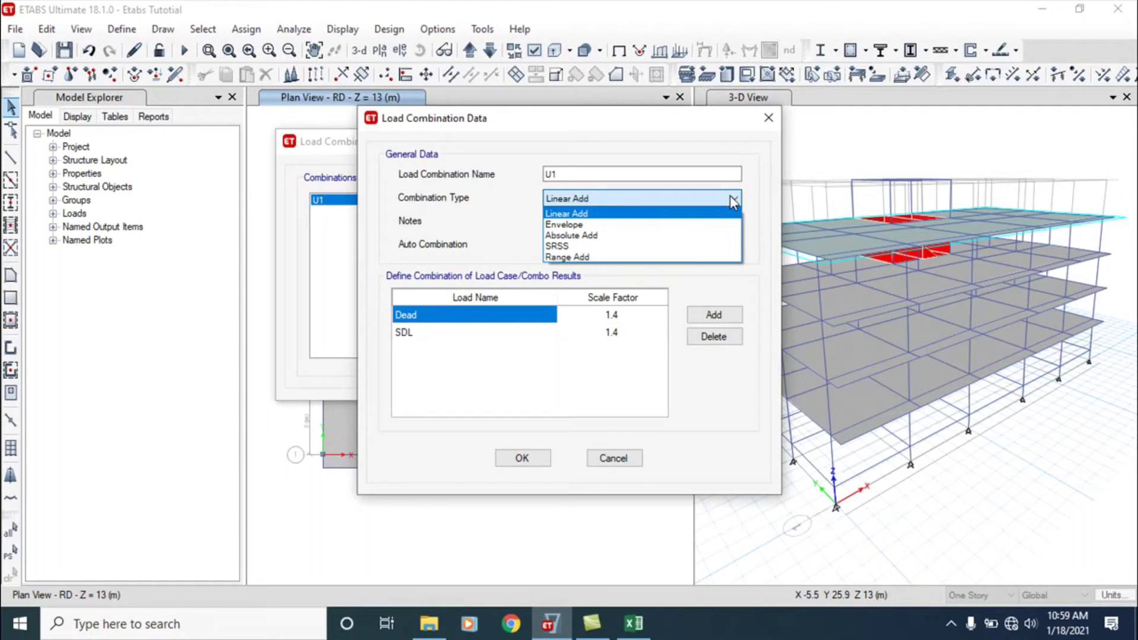
click(541, 463)
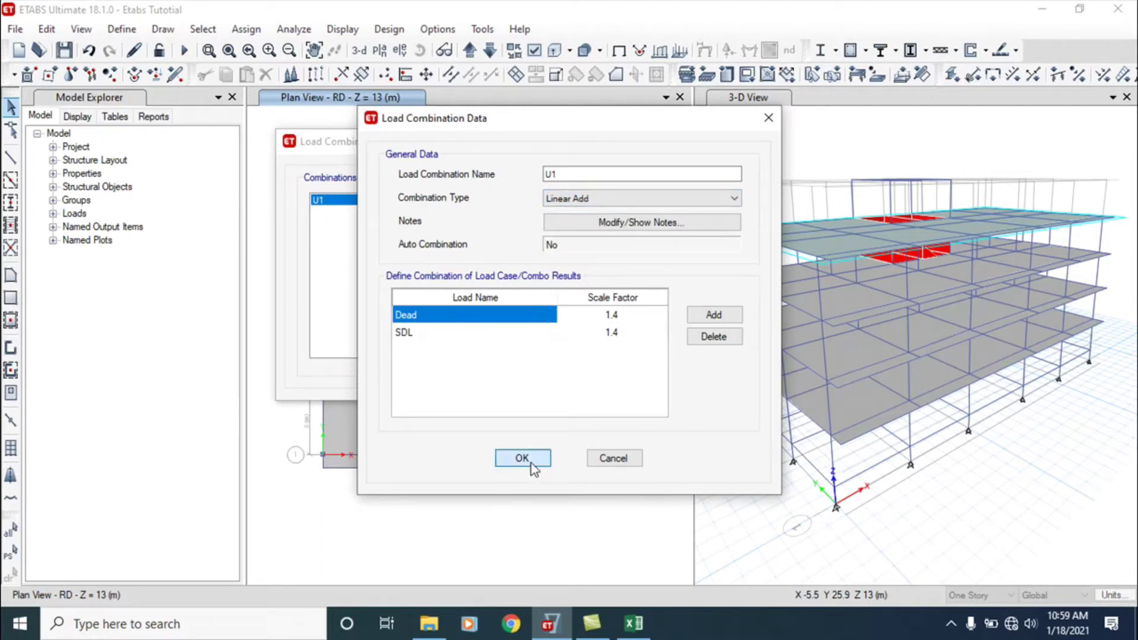
click(532, 464)
Step: Start another load combination named U2 and check its equation in the Excel workbook before returning to ETABS
click(605, 202)
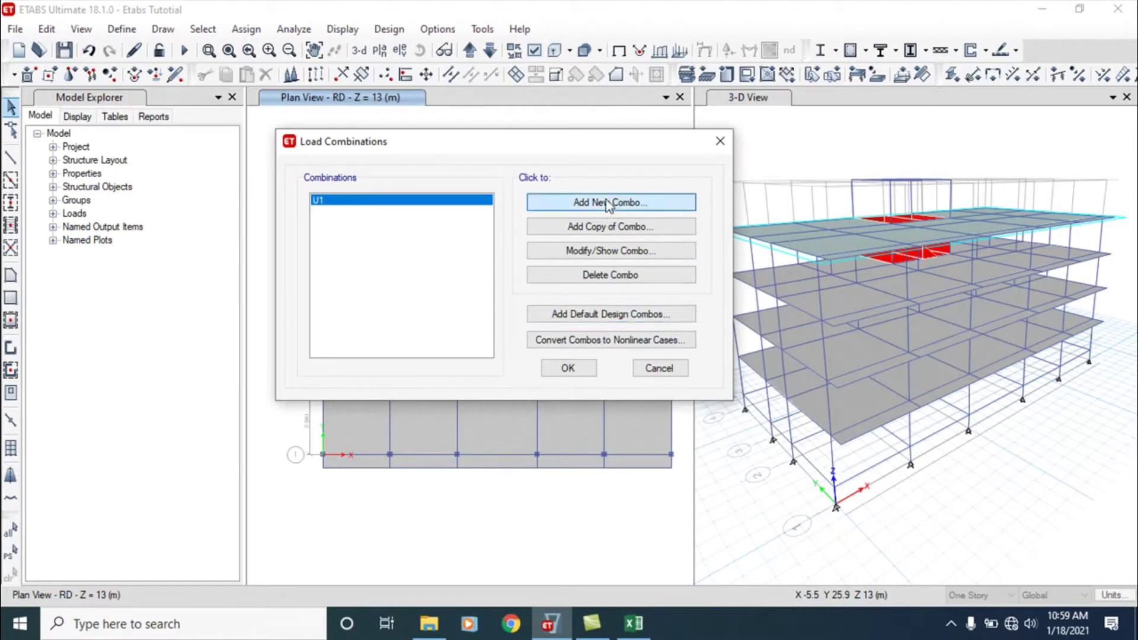
drag(597, 175, 507, 180)
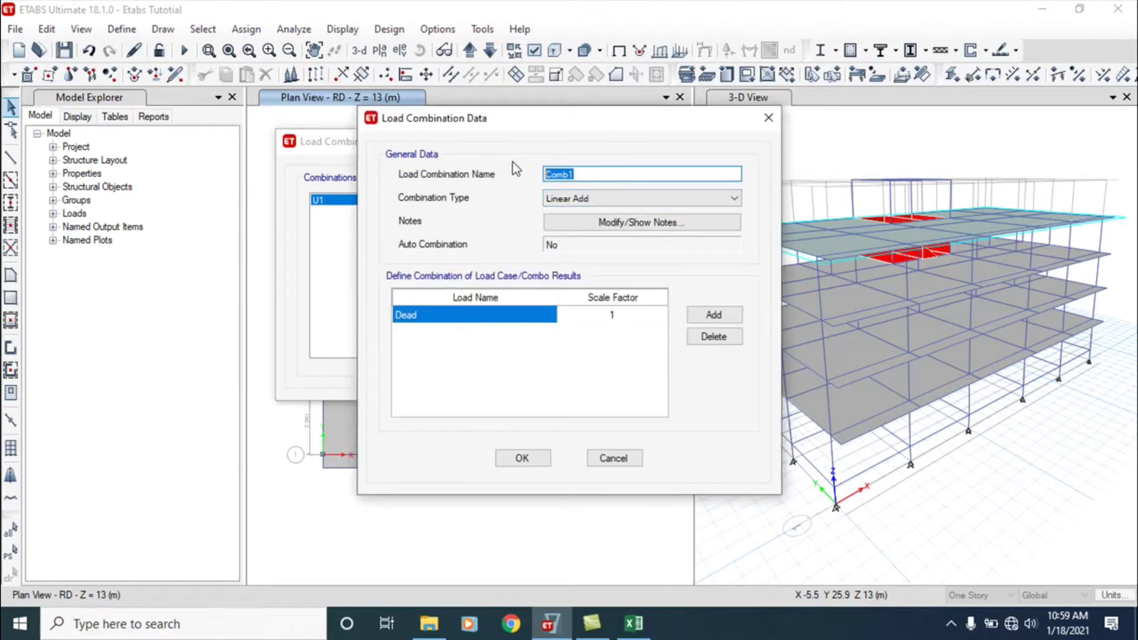
text(U2)
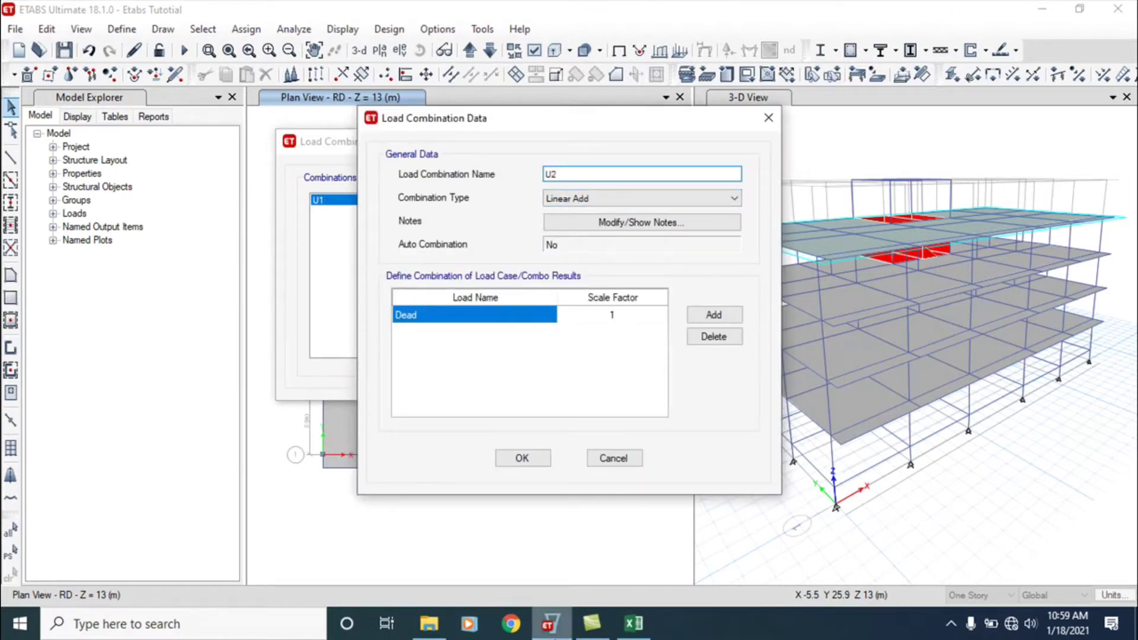
click(639, 629)
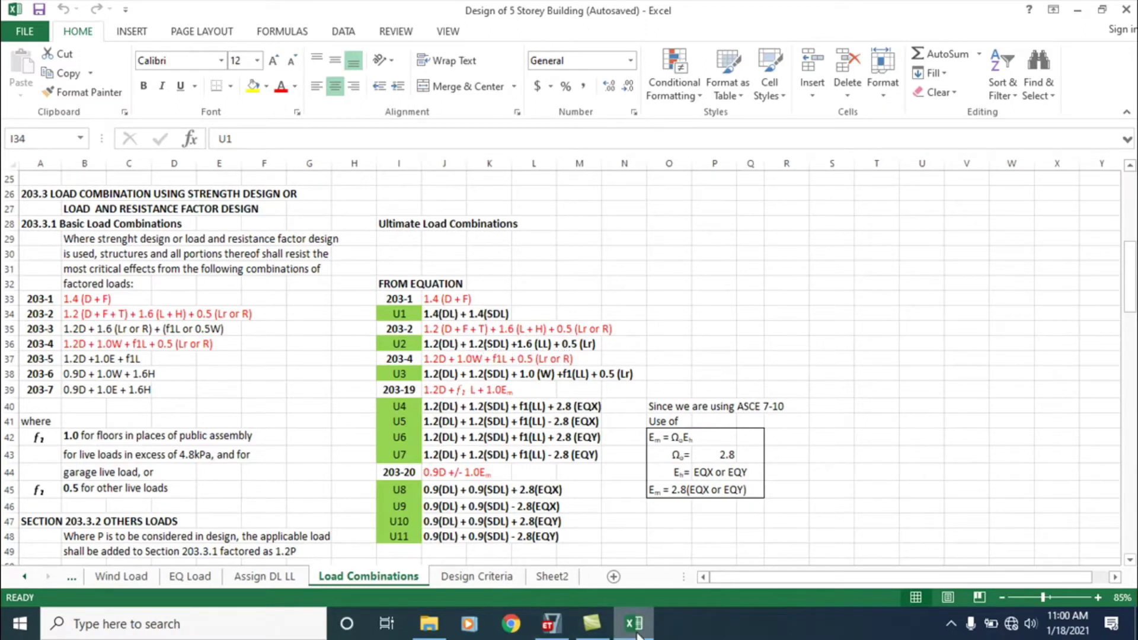
click(551, 623)
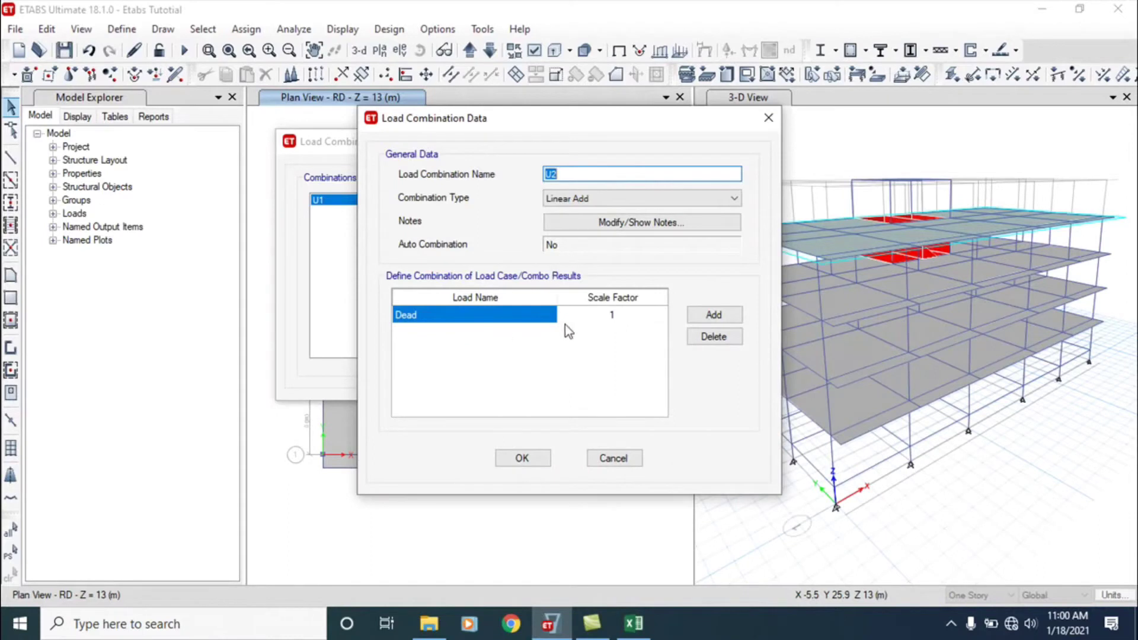
Step: Set the Dead load's scale factor in combination U2 to 1.2 and add the SDL load with a scale factor of 1.2
click(613, 315)
text(1)
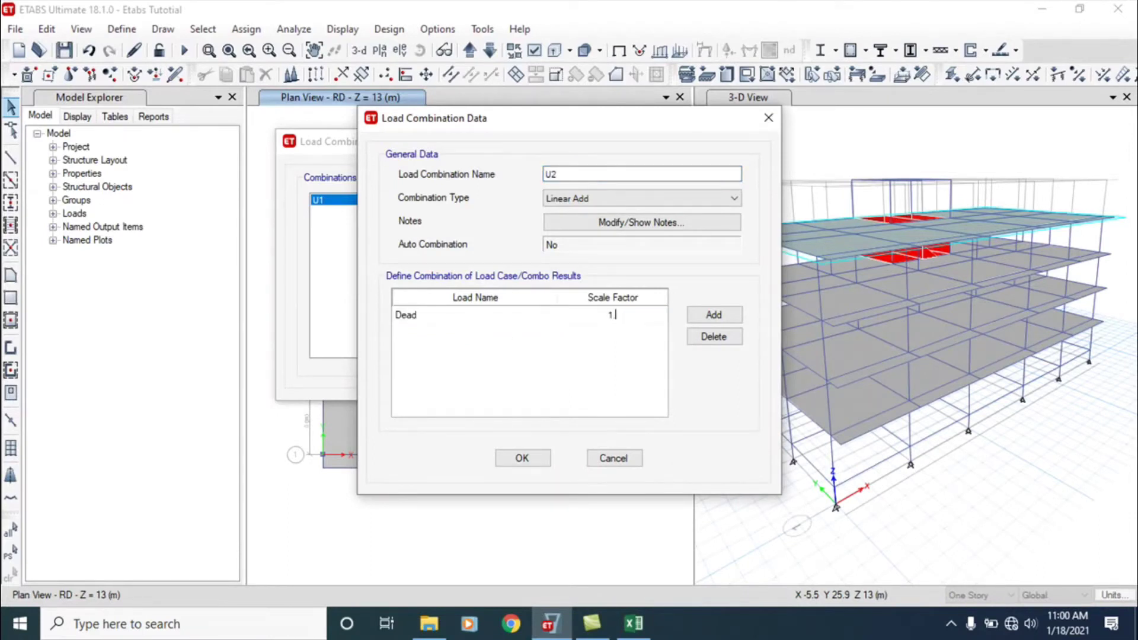
click(713, 318)
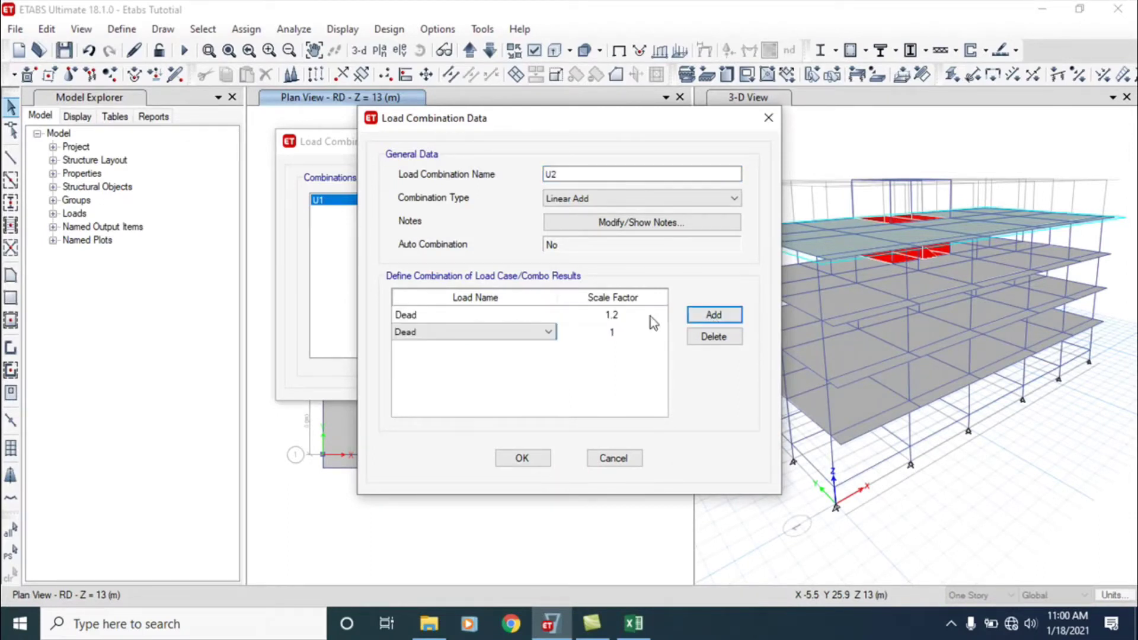
click(527, 332)
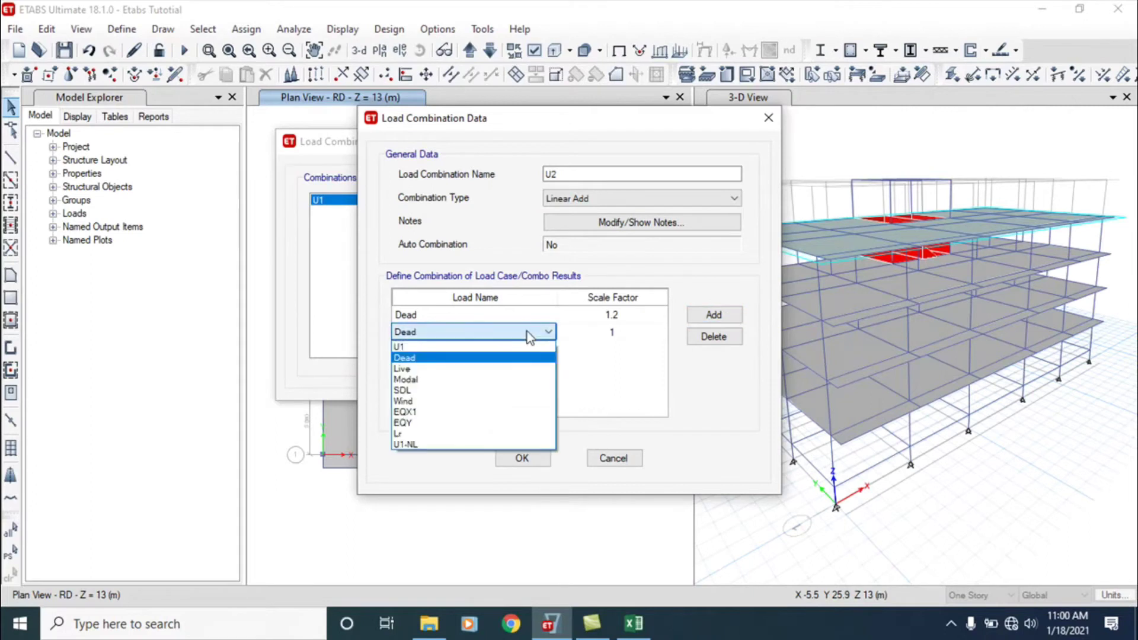
click(448, 368)
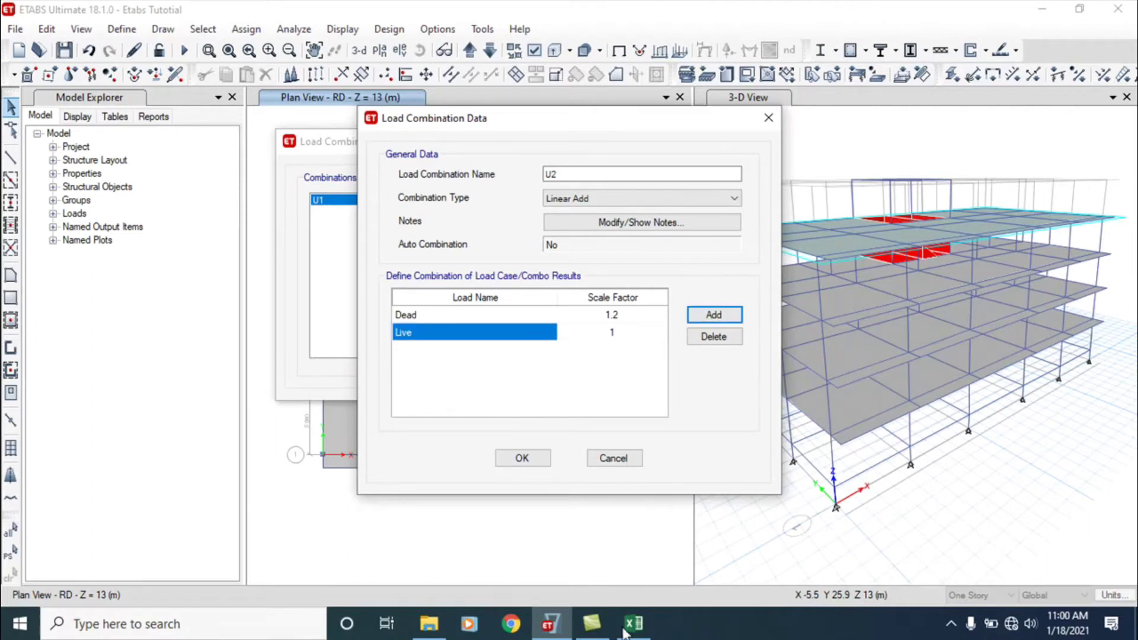
click(545, 335)
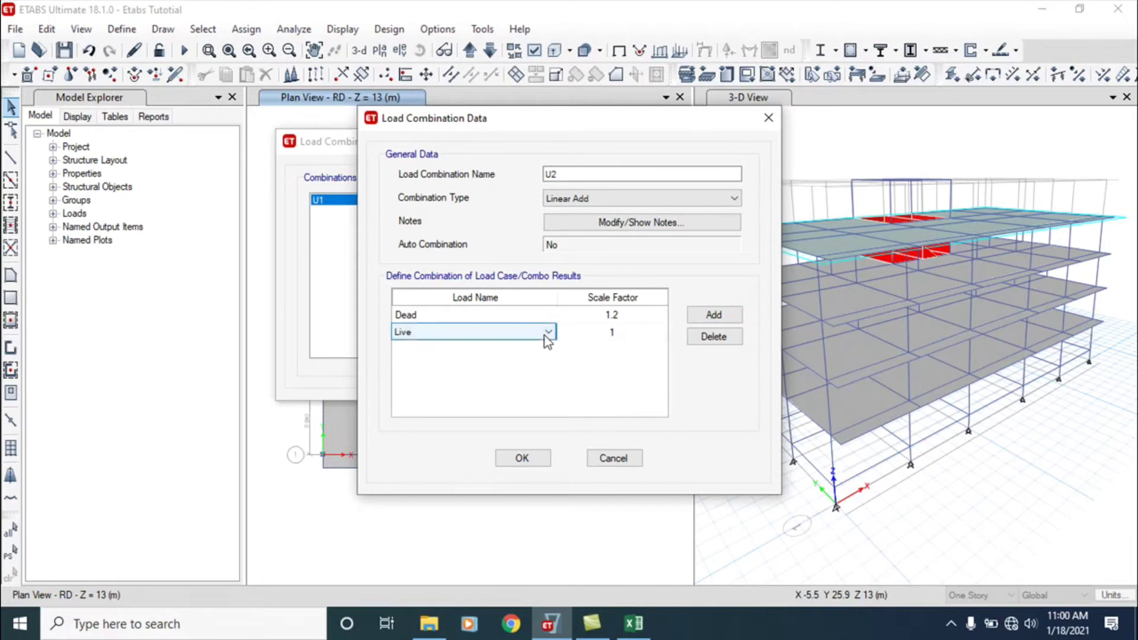
click(547, 334)
click(422, 390)
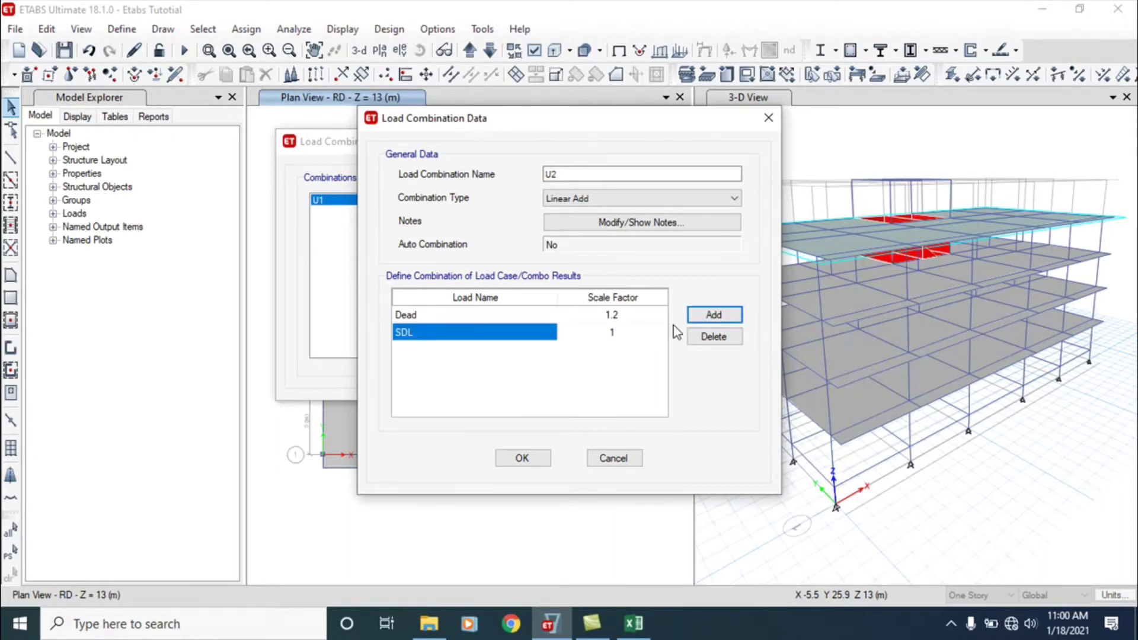
click(639, 336)
text(1.2)
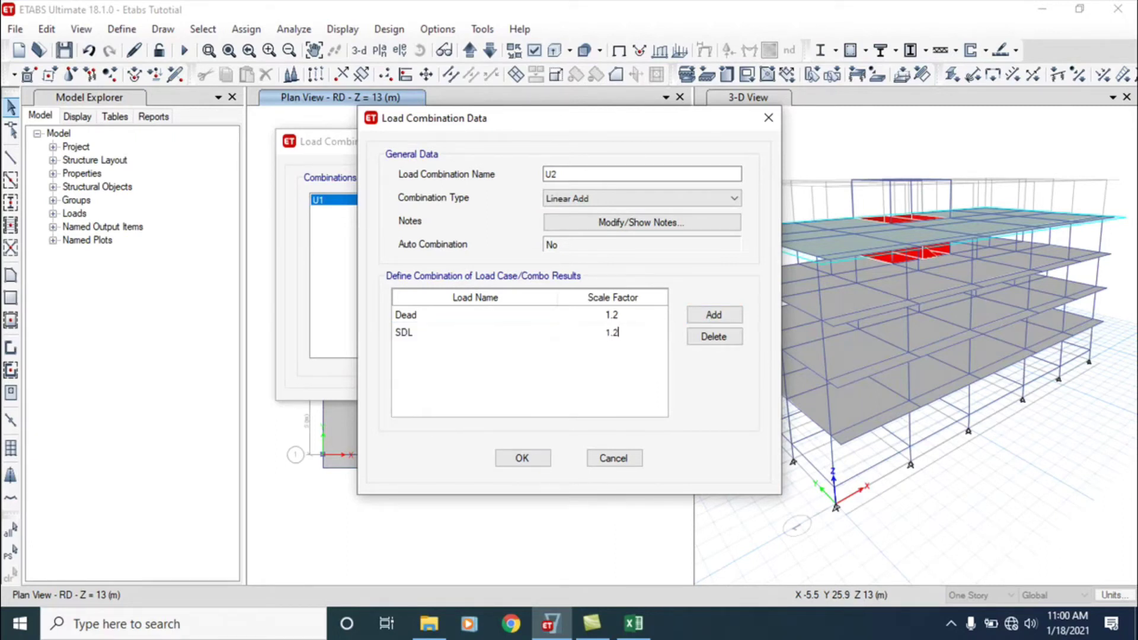
Step: Add the Live load to combination U2 with a scale factor of 1.6, checking the U2 equation in the Excel workbook
click(715, 314)
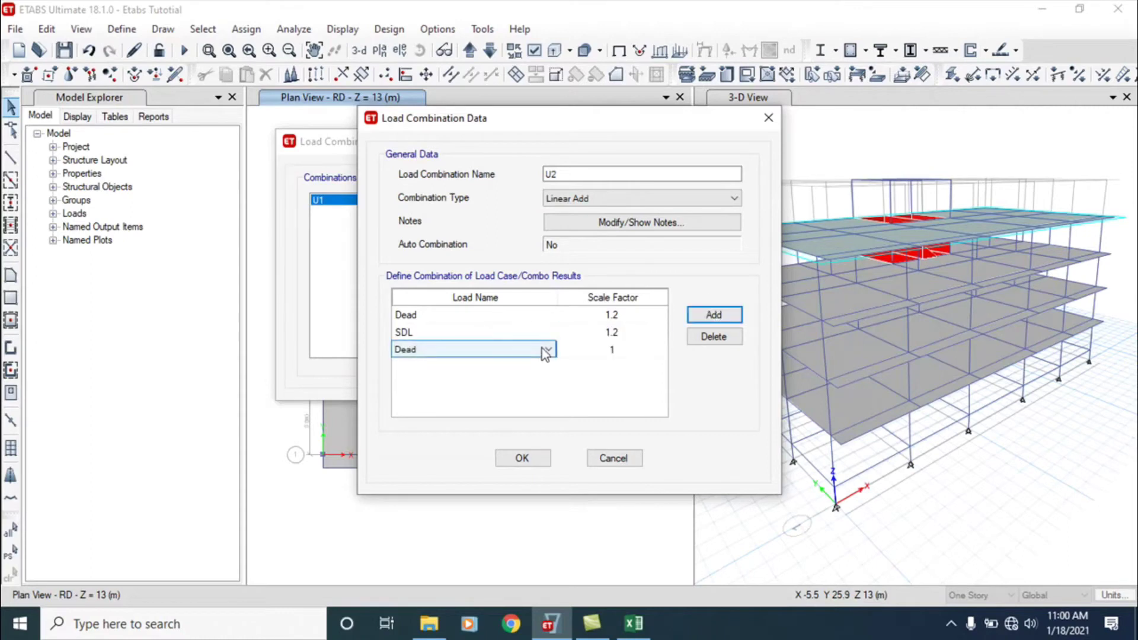
click(547, 349)
click(453, 386)
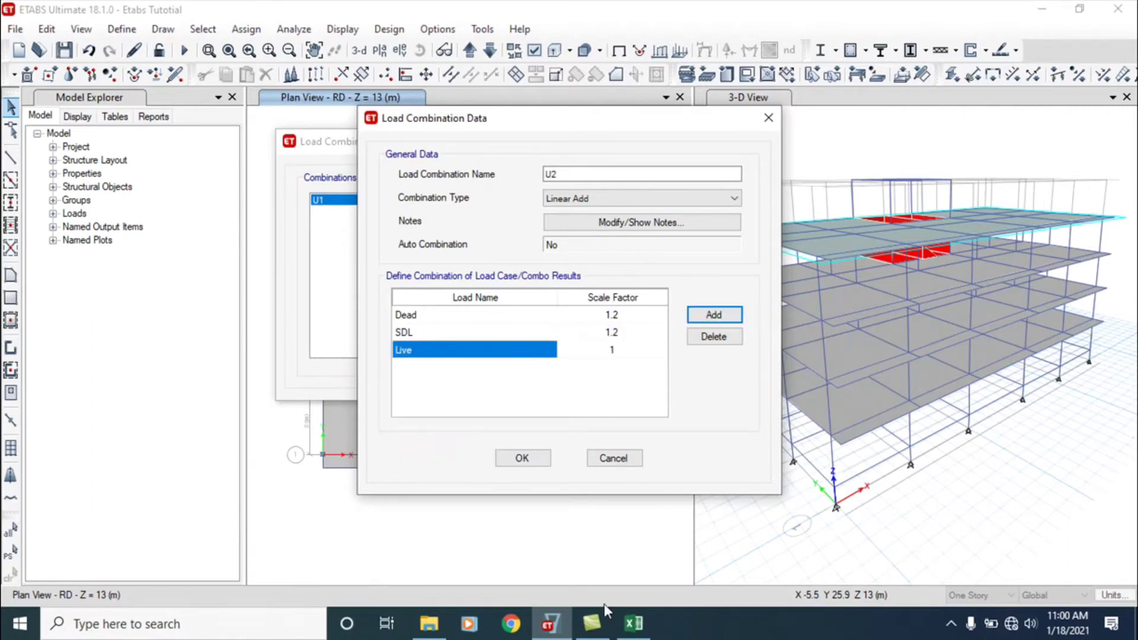
click(645, 632)
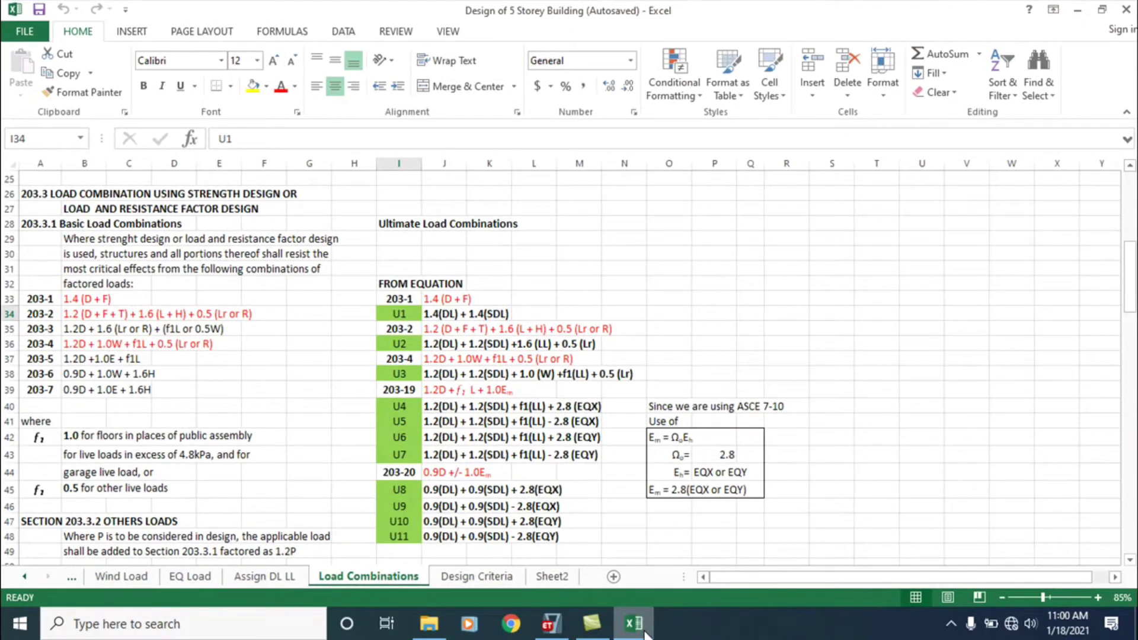
click(644, 632)
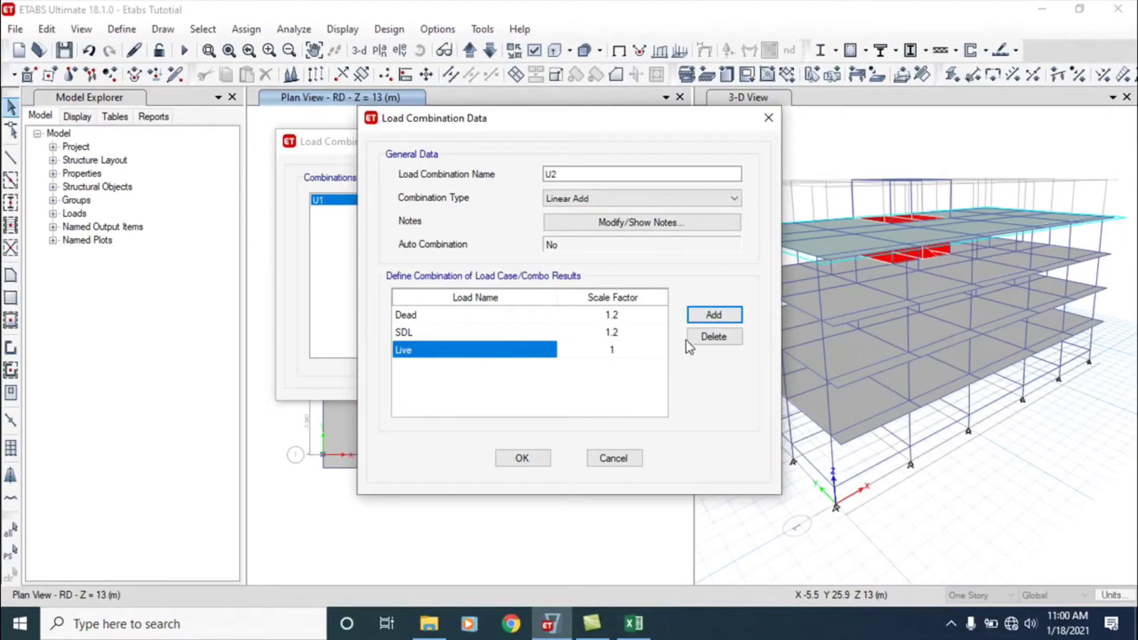
click(647, 353)
click(646, 350)
text(.6)
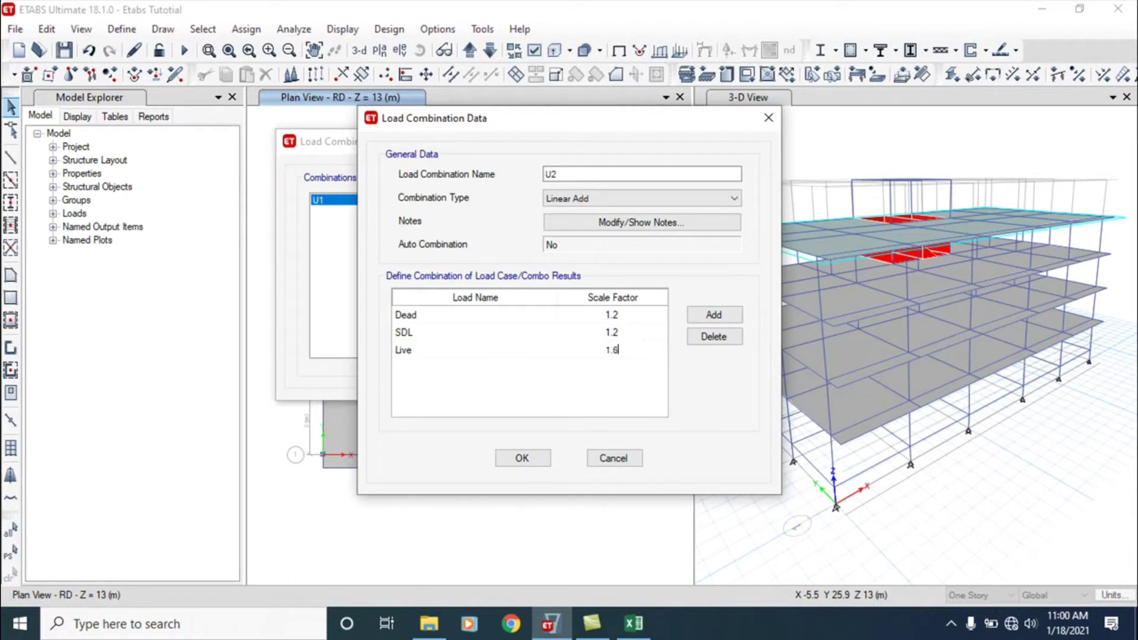
Step: Add the Lr load to combination U2 with a scale factor of 0.5, recheck the equation in Excel and save the combination
click(715, 314)
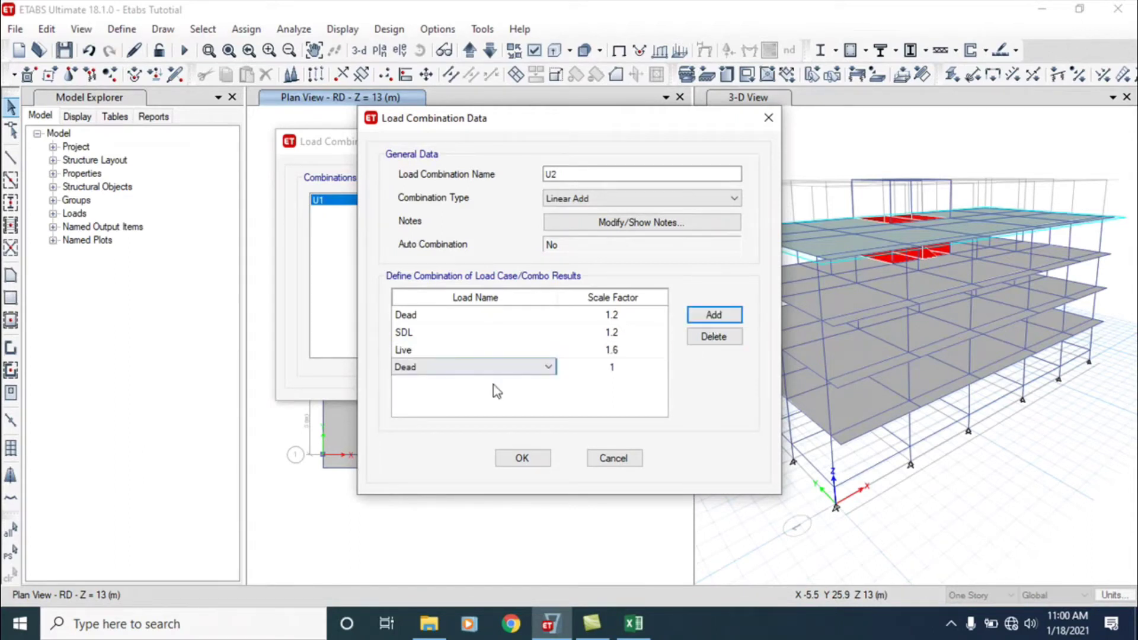
click(525, 368)
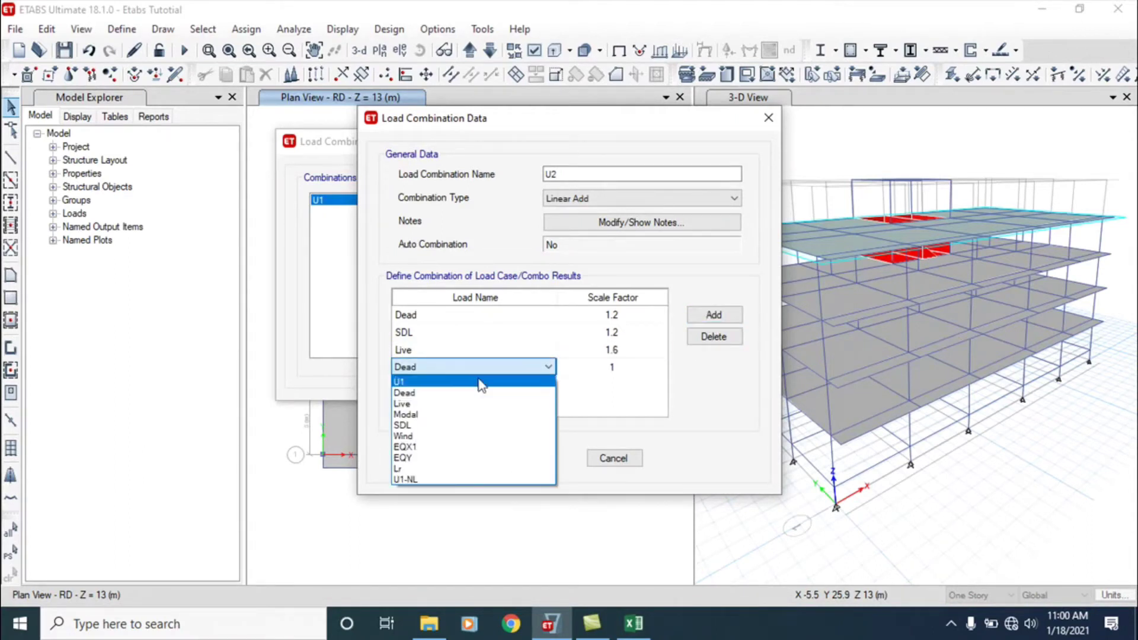
click(424, 472)
click(629, 372)
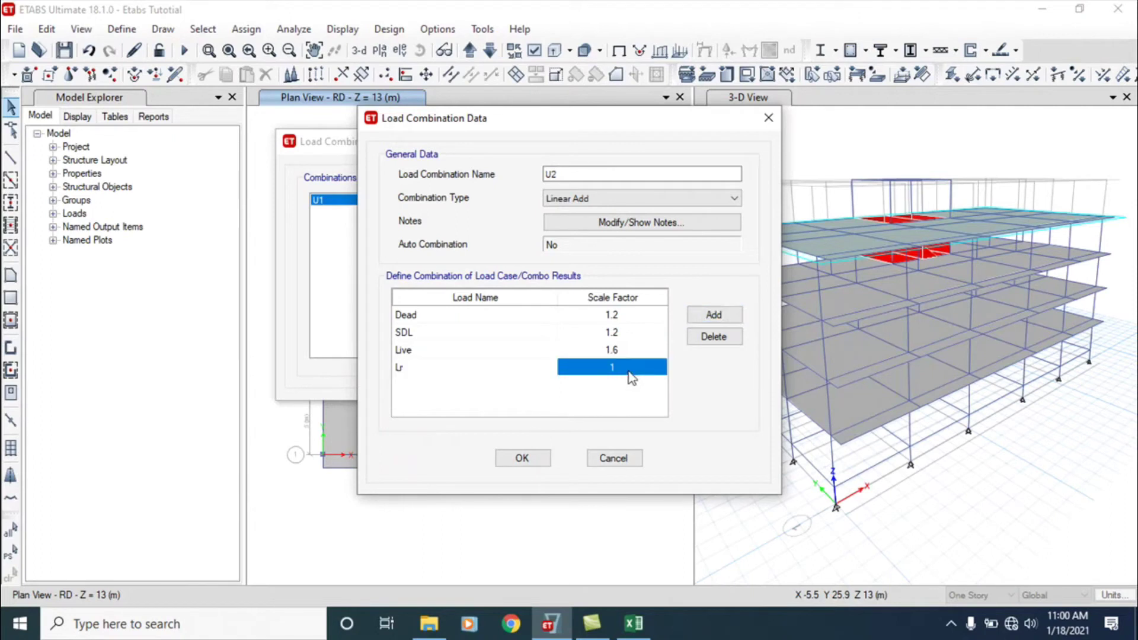
text(0.5)
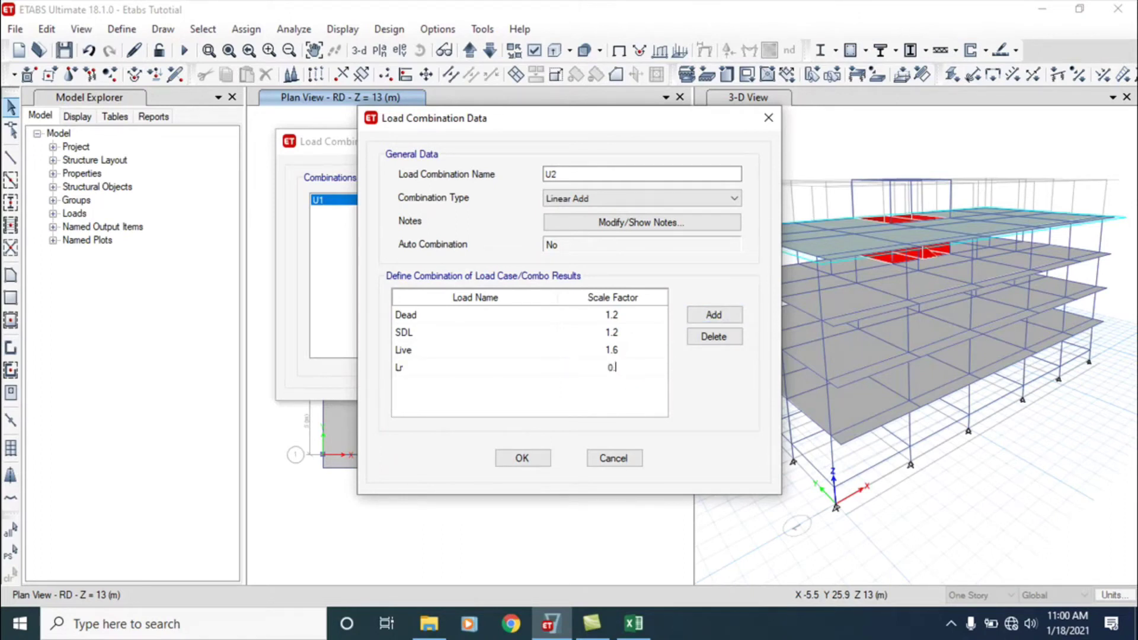
click(633, 622)
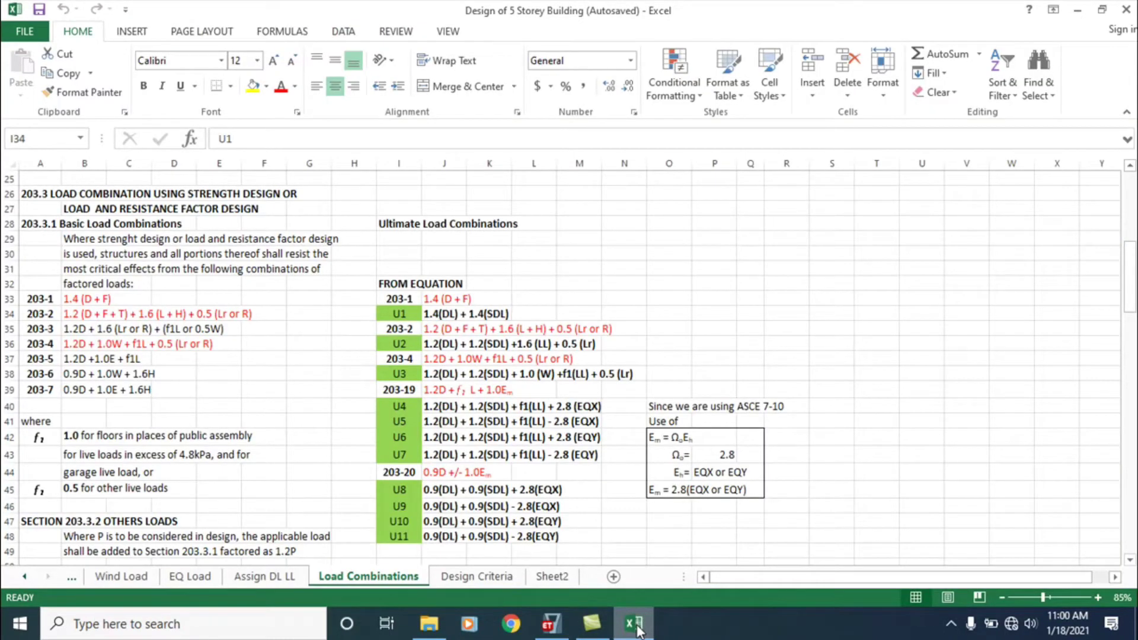
click(634, 622)
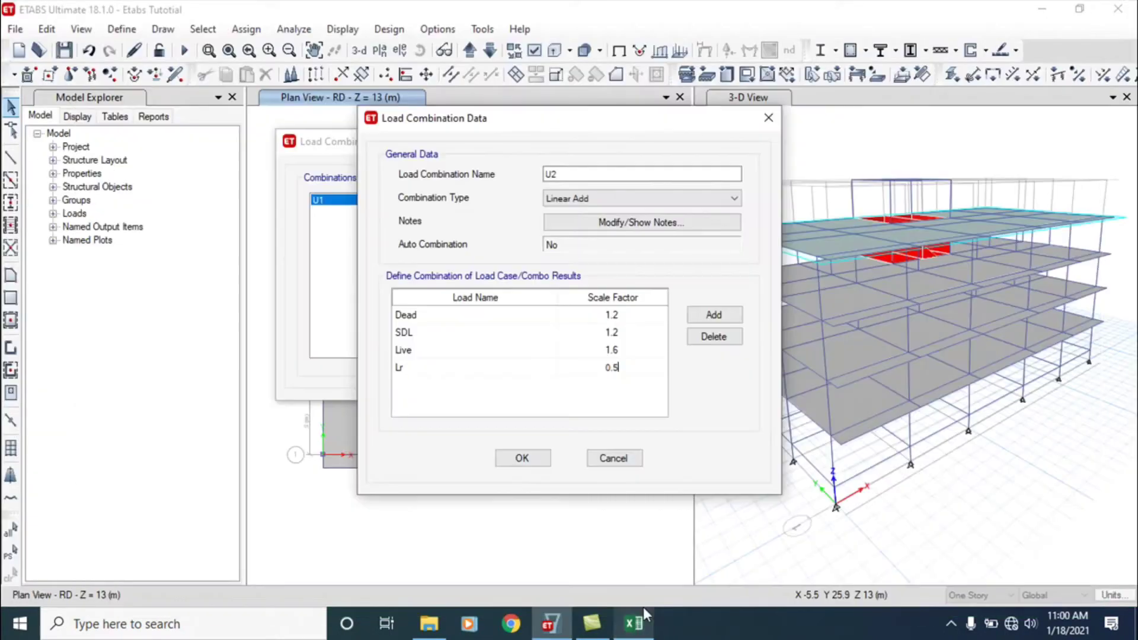
click(521, 458)
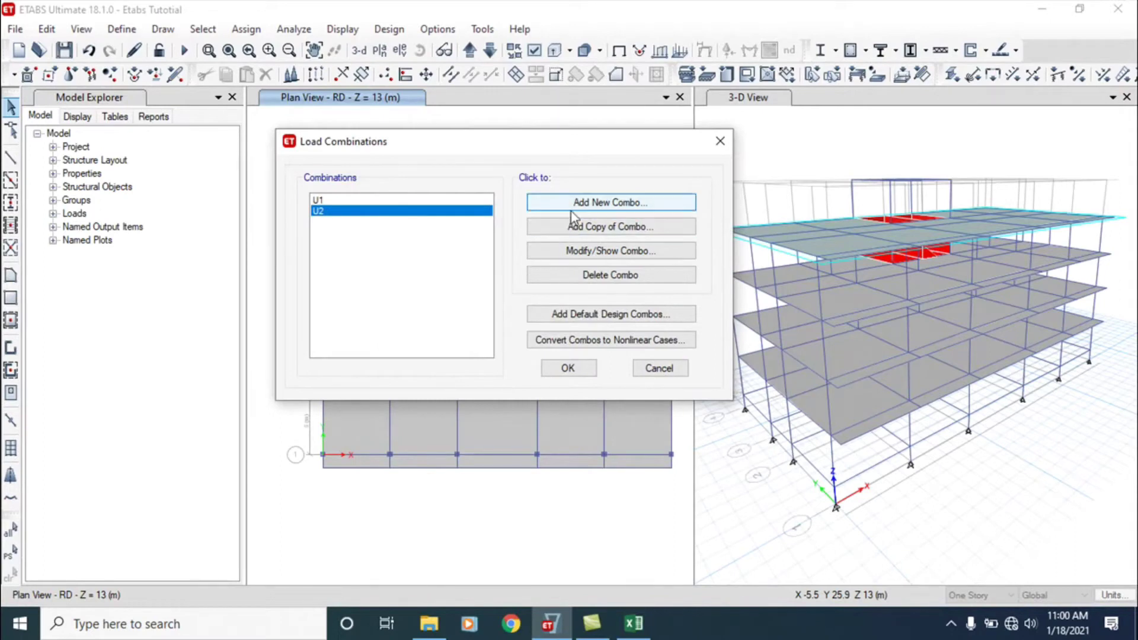
Step: Start another load combination and look up the U3 equation in the Excel workbook before returning to ETABS
click(588, 204)
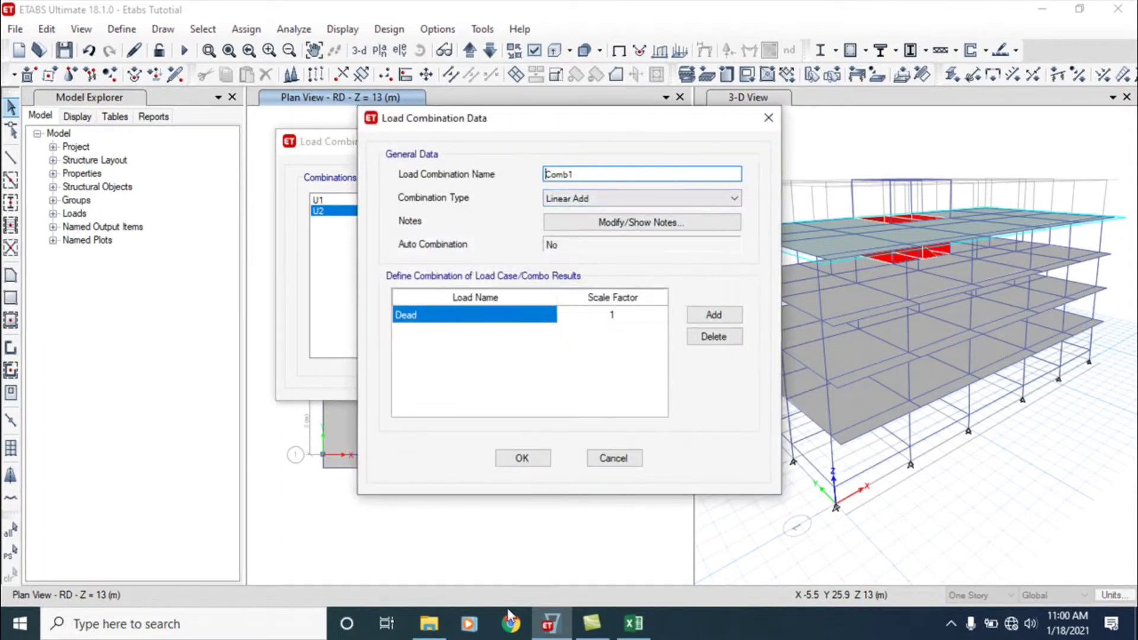
click(633, 628)
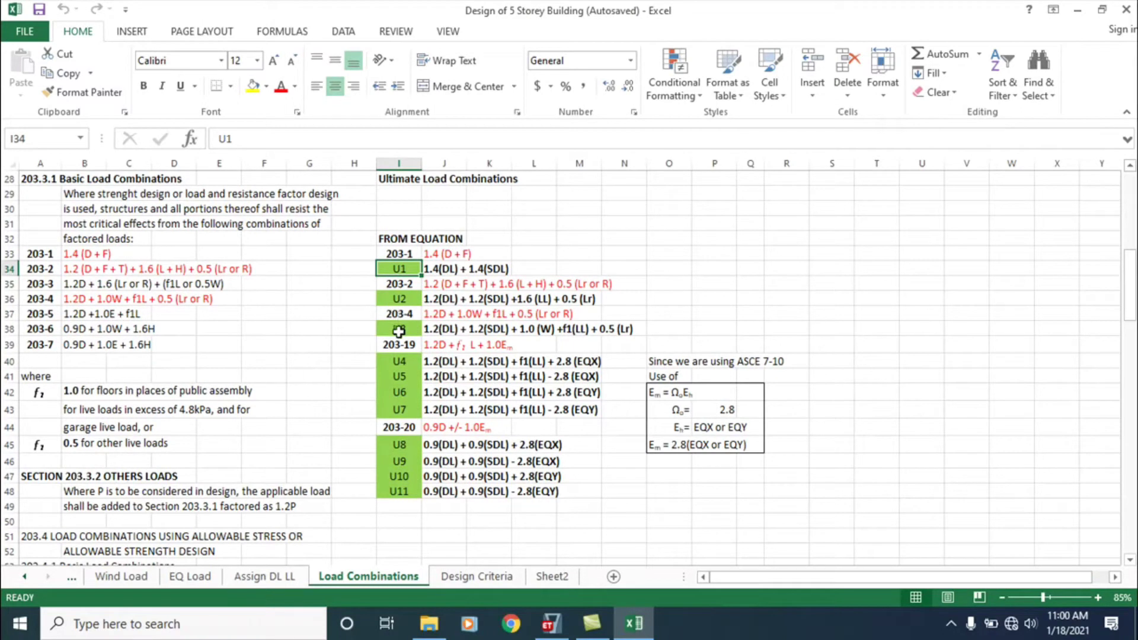
click(408, 332)
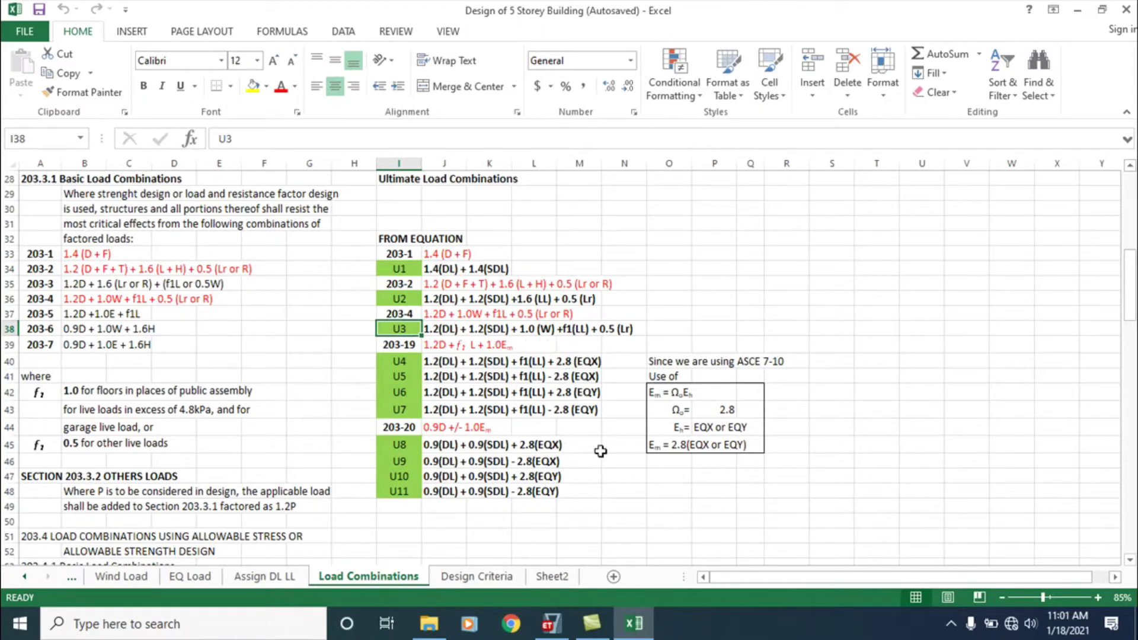
click(557, 632)
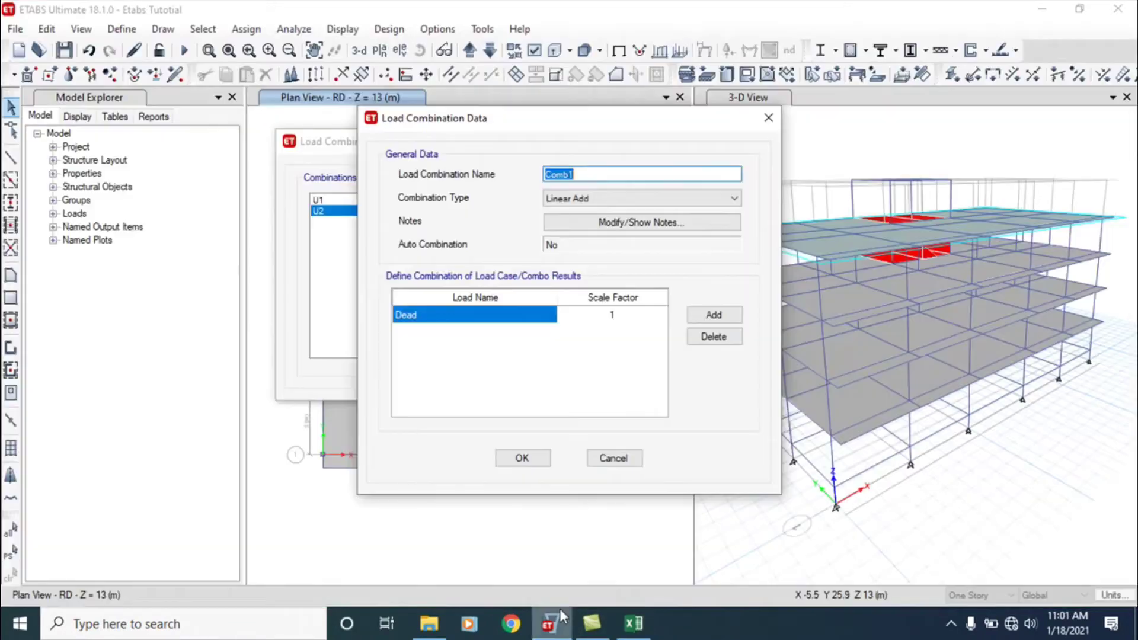
Step: Set the Dead load's scale factor to 1.2 and name the new combination U3
click(619, 314)
text(1.2)
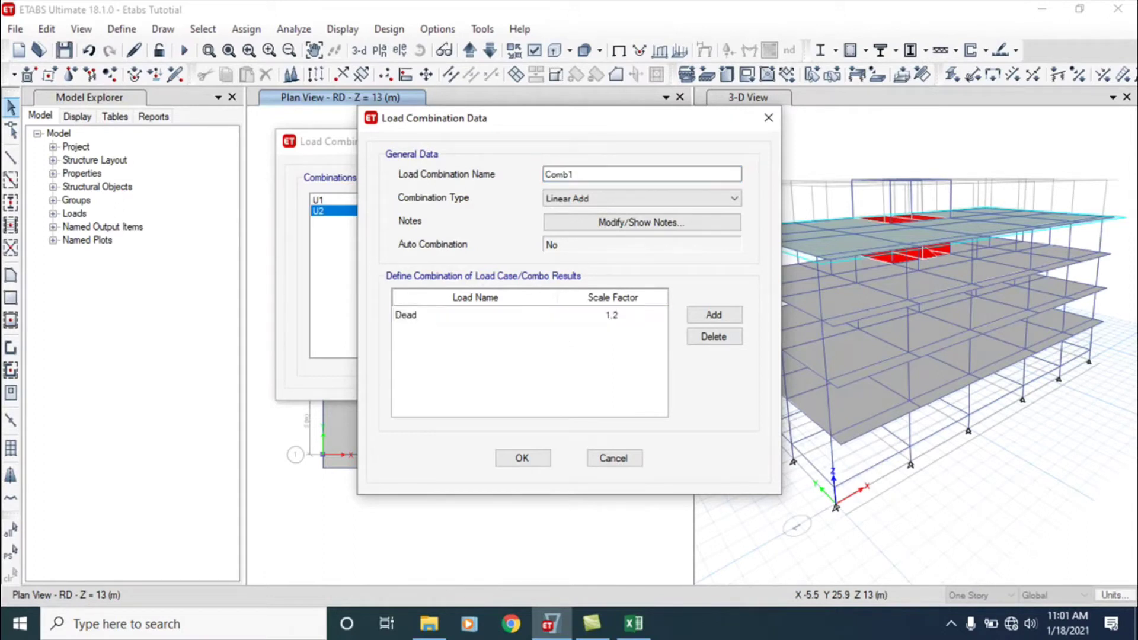
double_click(599, 173)
text(U3)
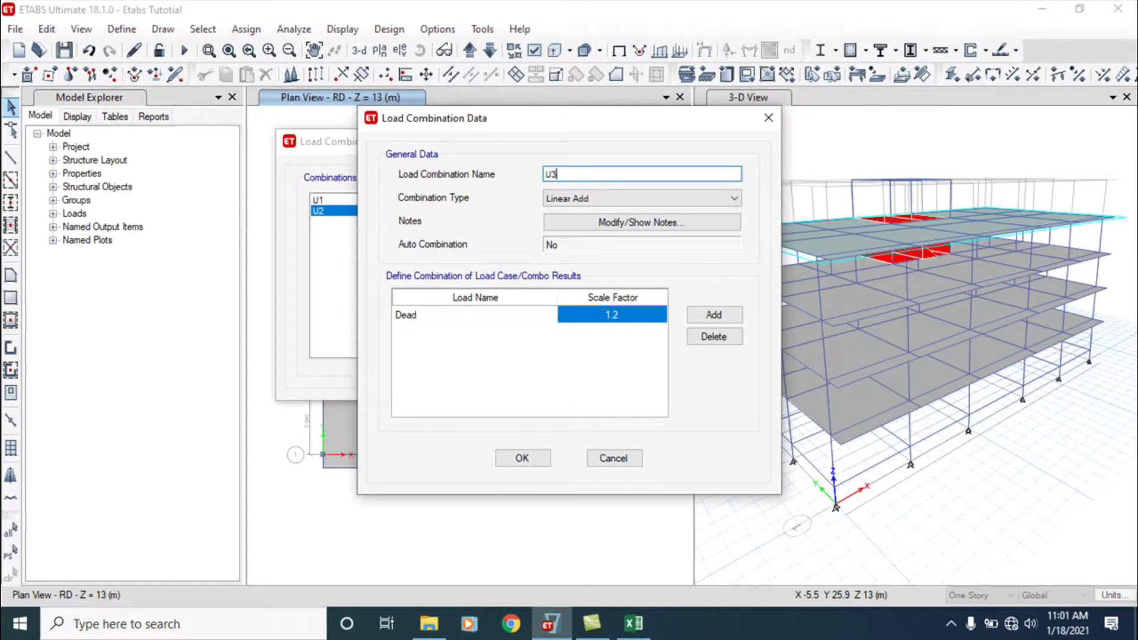
Step: Add the SDL load to combination U3 with a scale factor of 1.2
click(711, 317)
click(550, 334)
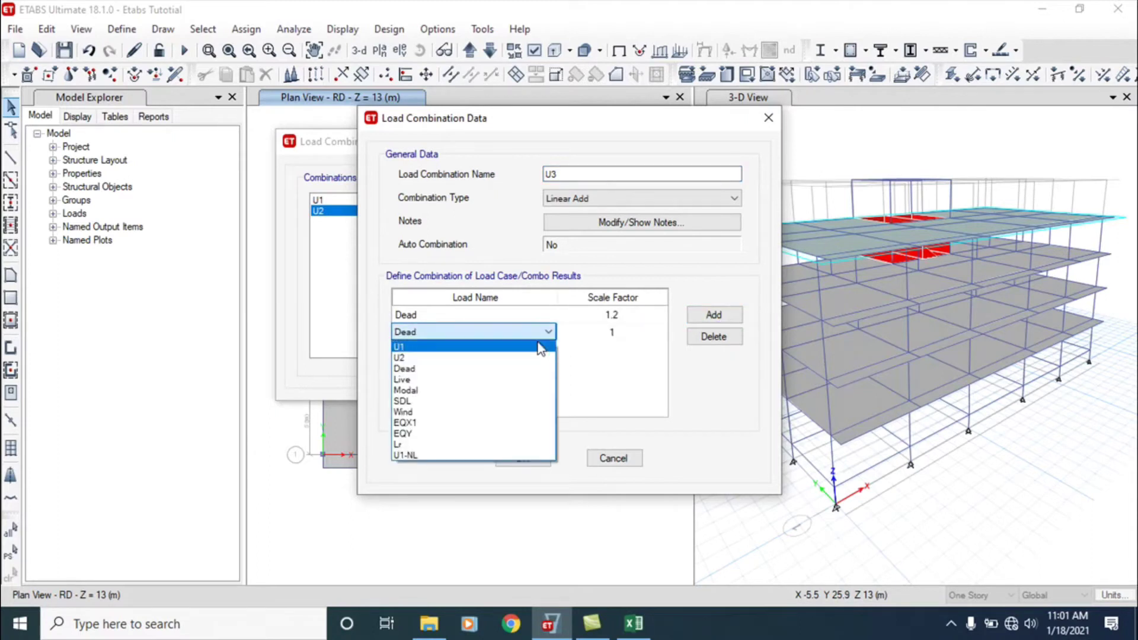
click(432, 400)
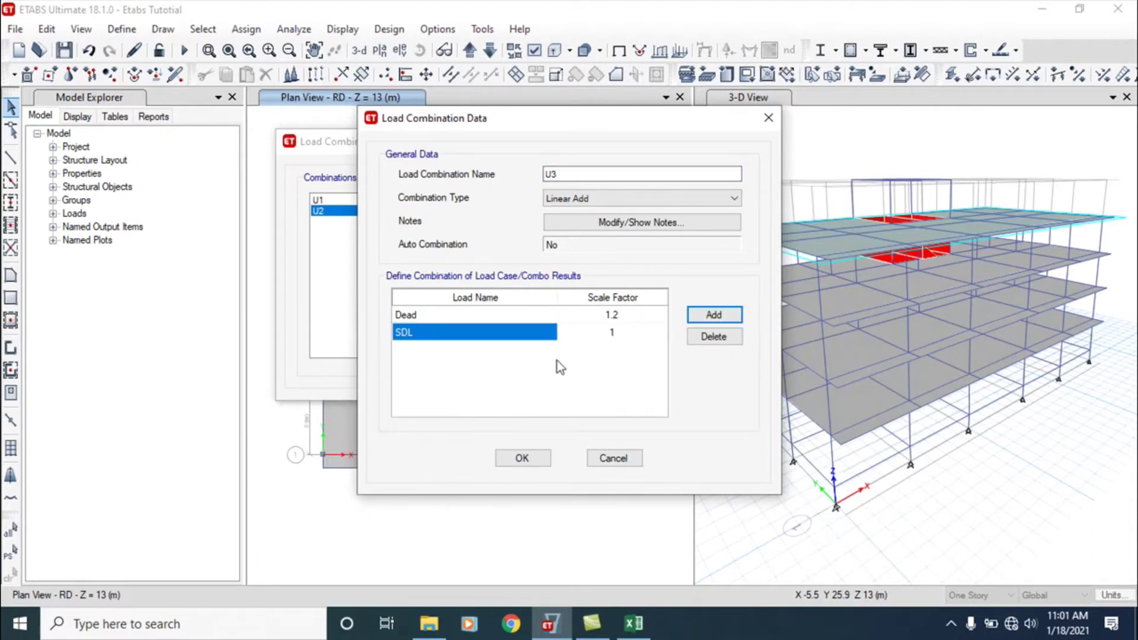
click(621, 333)
text(1.2)
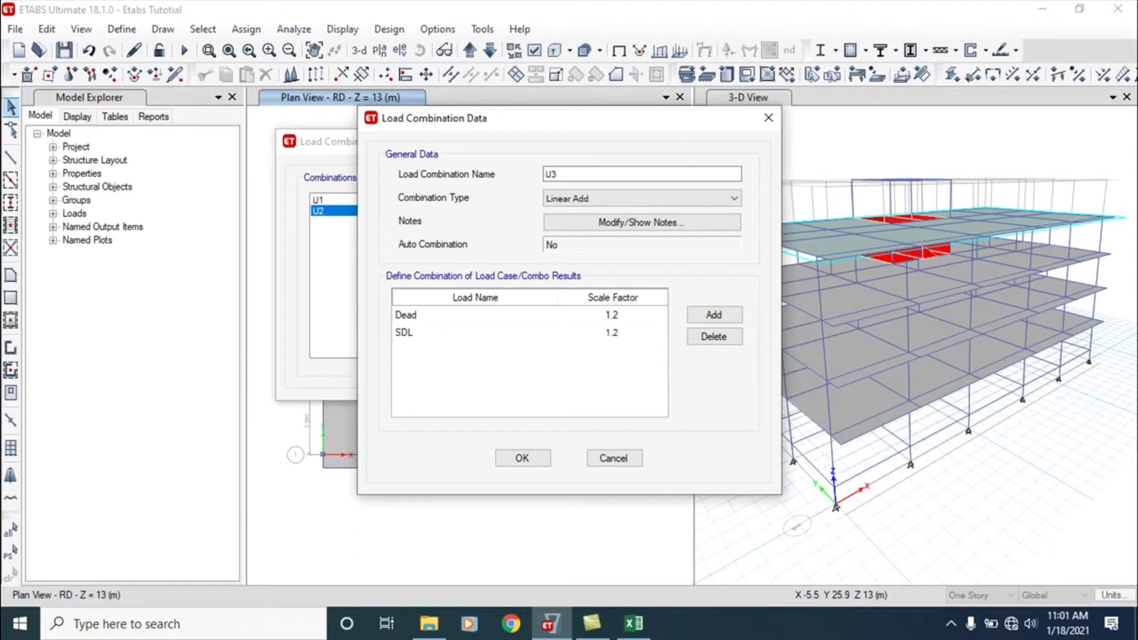
Step: Add the Wind load to combination U3 with a scale factor of 1, consulting the U3 equation in the Excel workbook
click(713, 315)
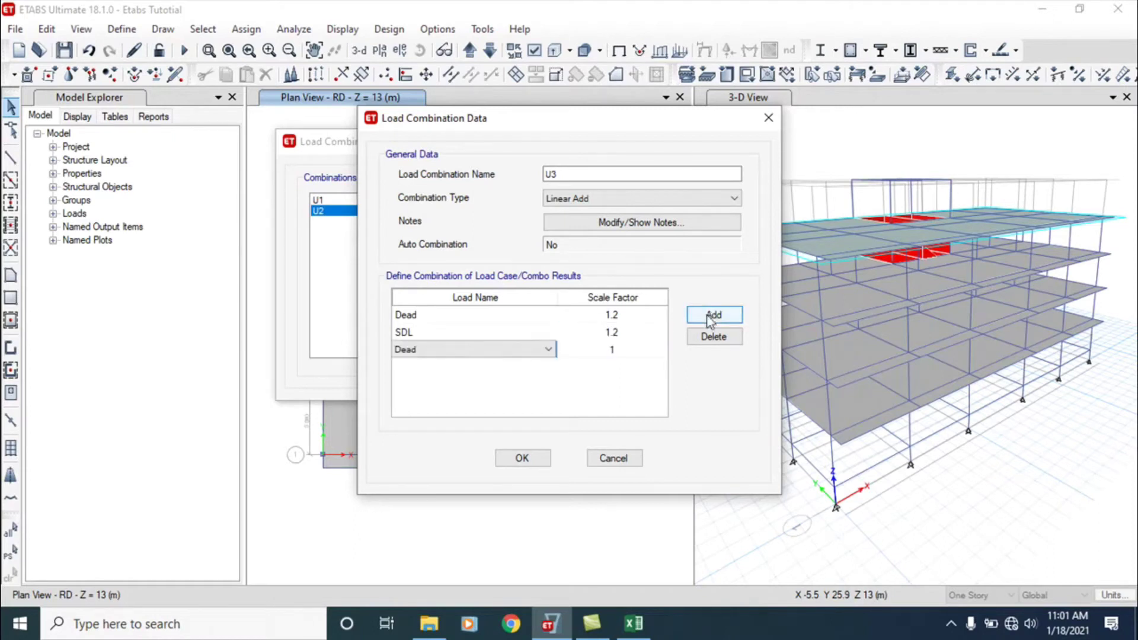
click(543, 355)
click(546, 354)
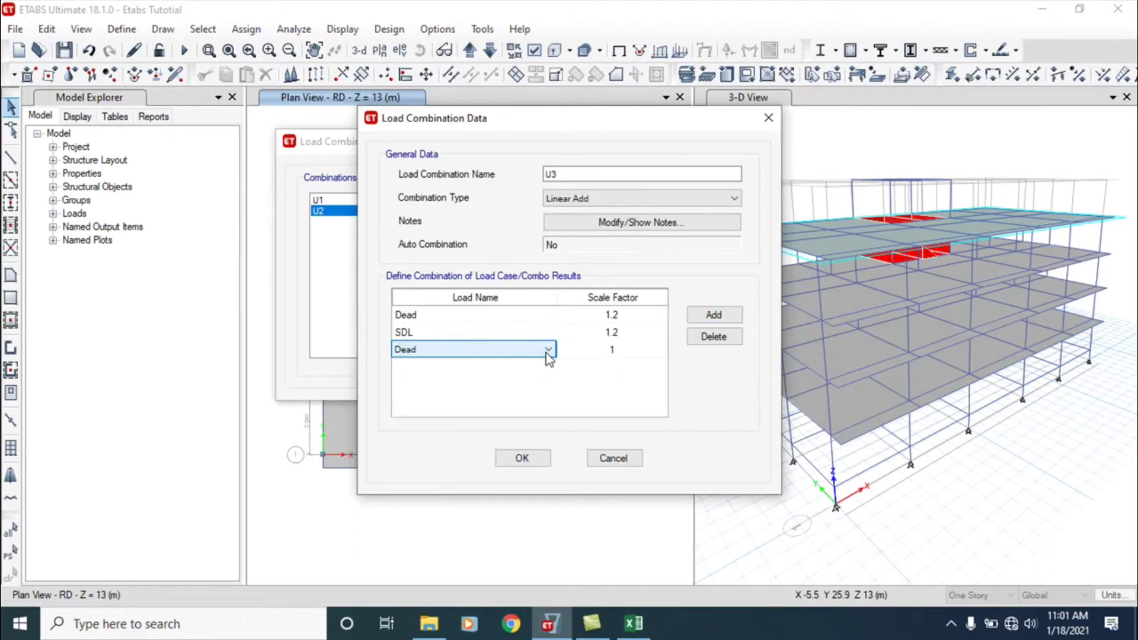
click(633, 626)
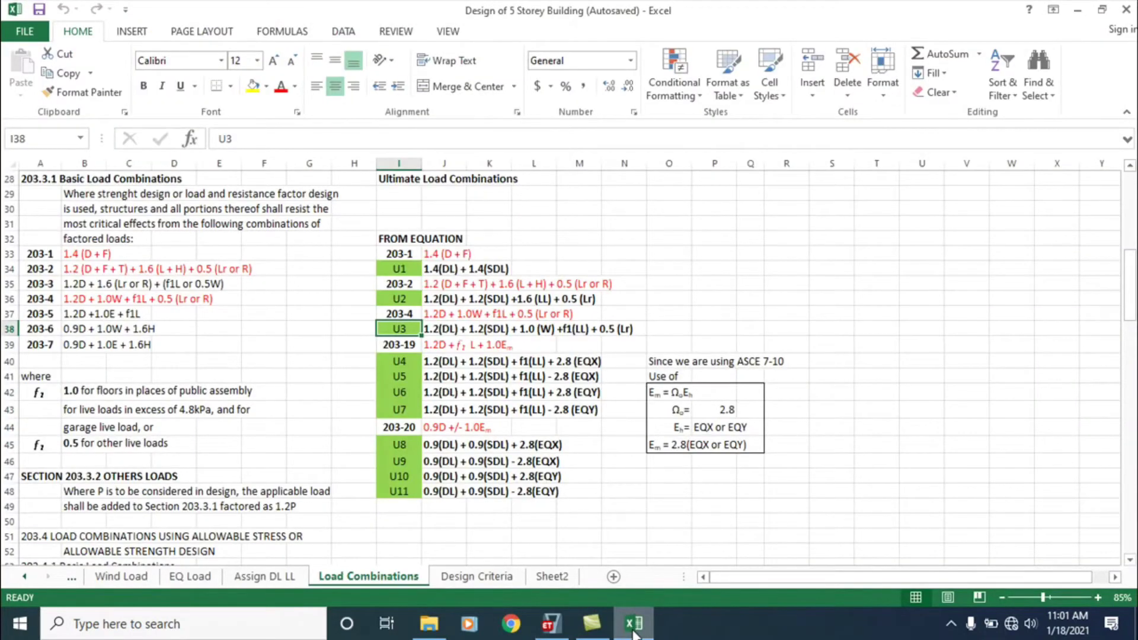
click(634, 626)
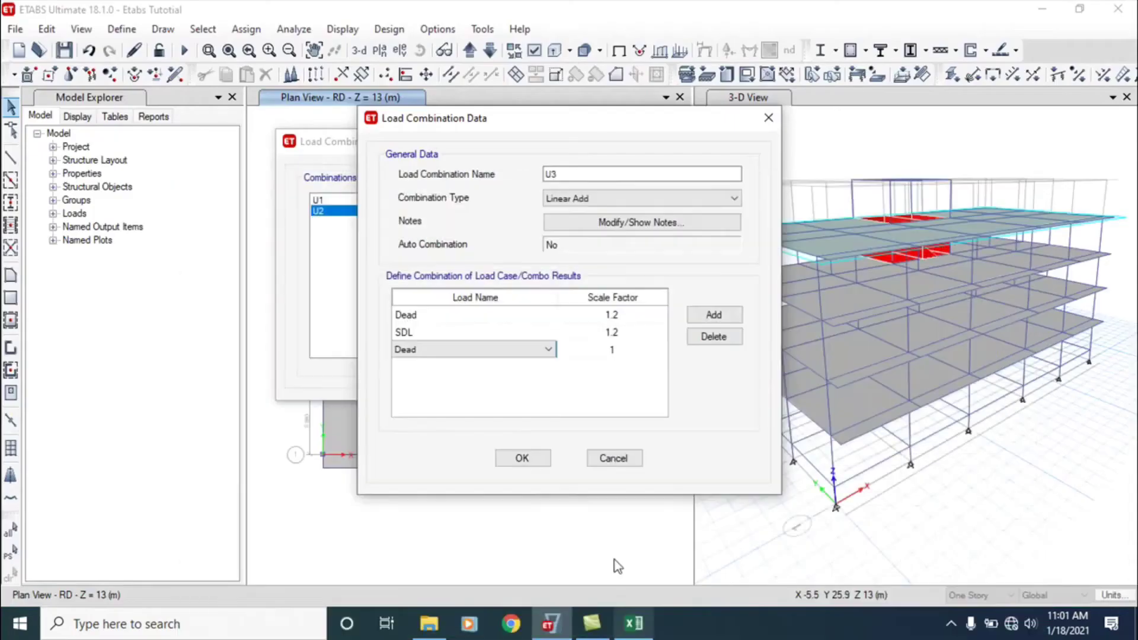
click(546, 349)
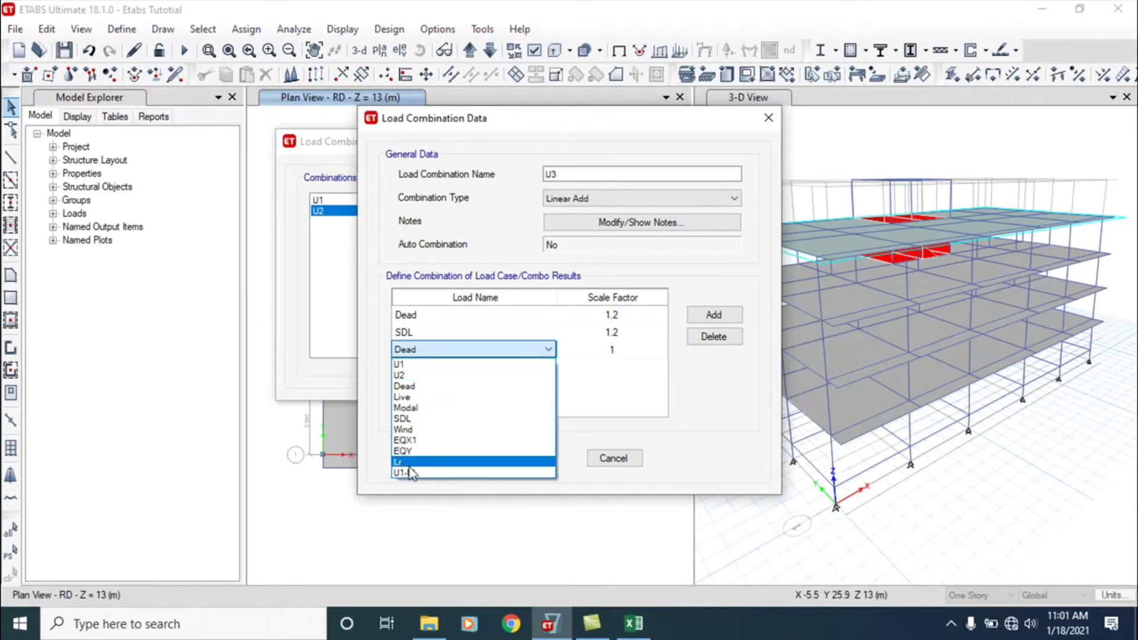
click(415, 429)
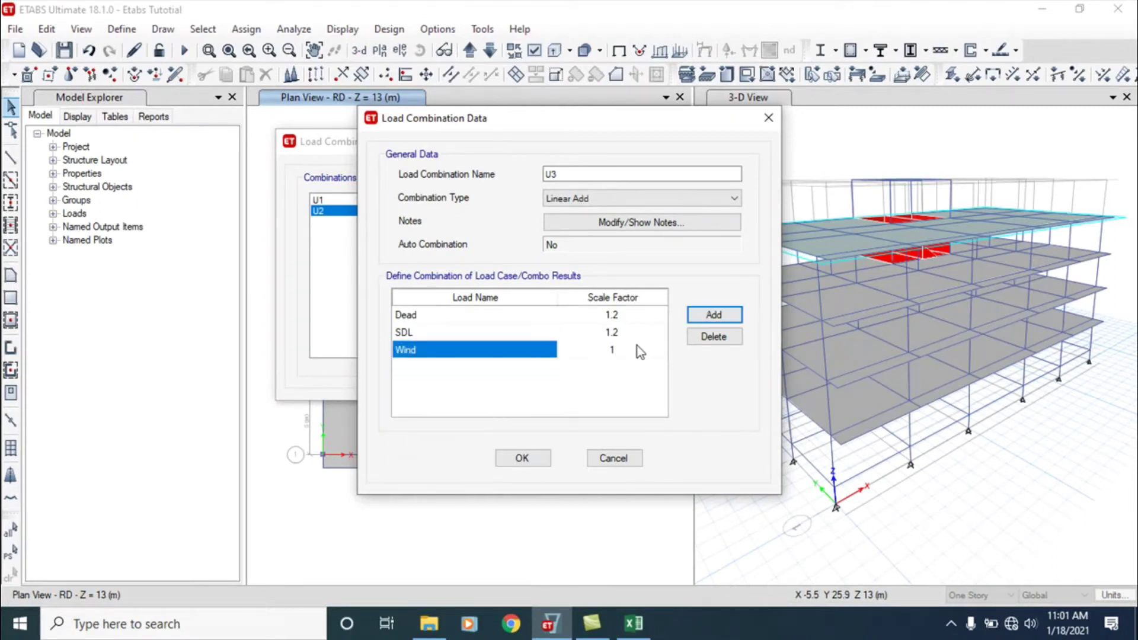
Step: Add the Live load to combination U3 with a scale factor of 1, consulting the equation in the Excel workbook
click(714, 314)
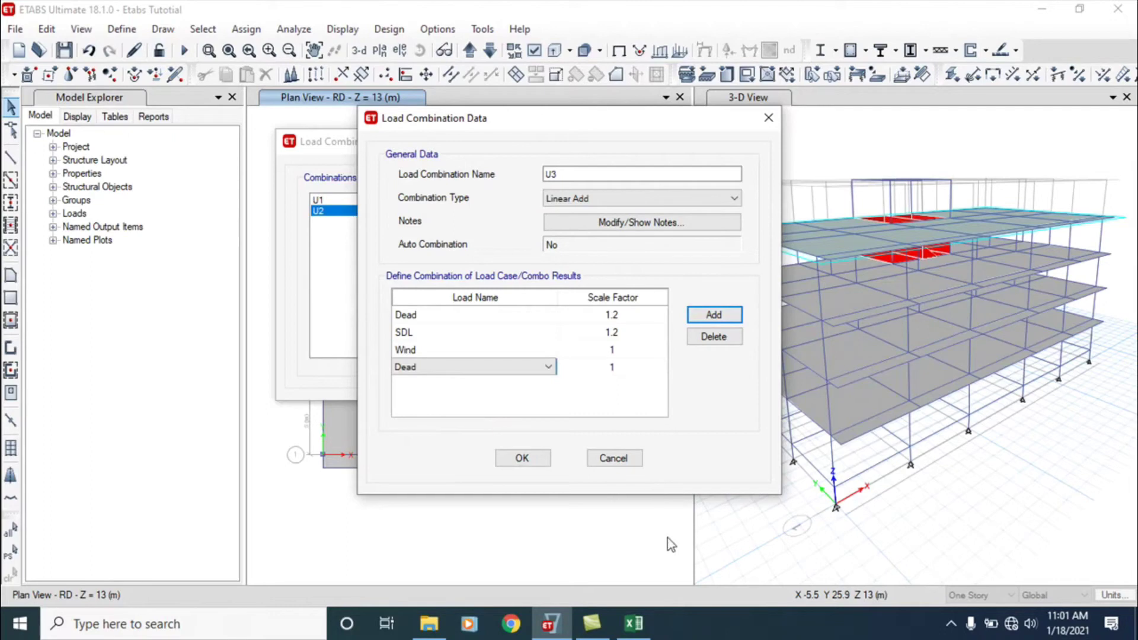
click(641, 632)
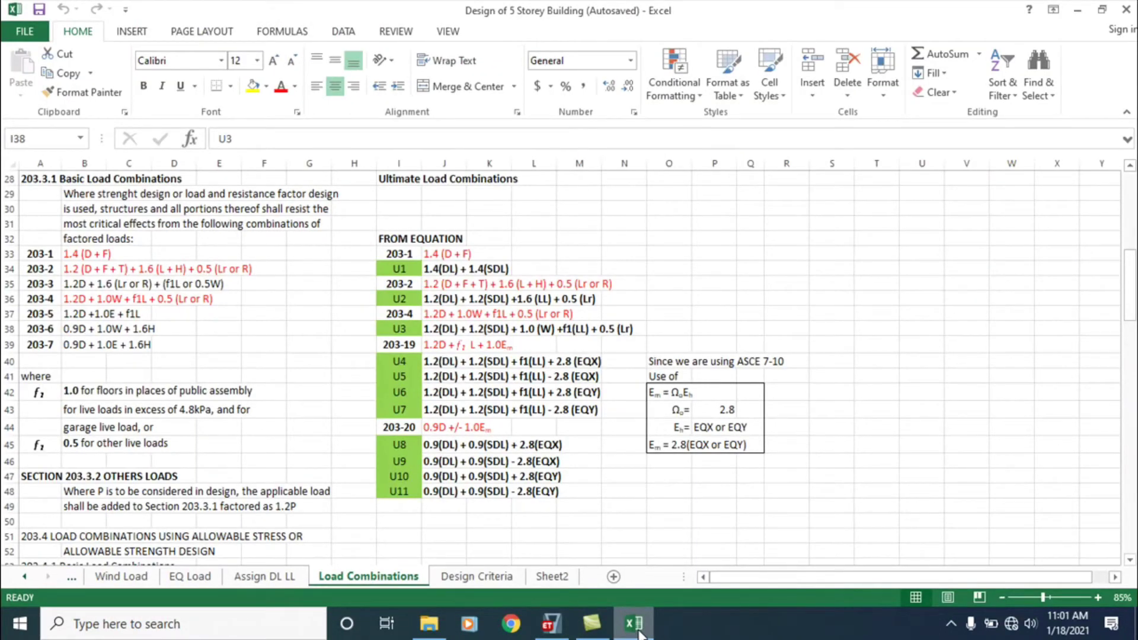
click(641, 632)
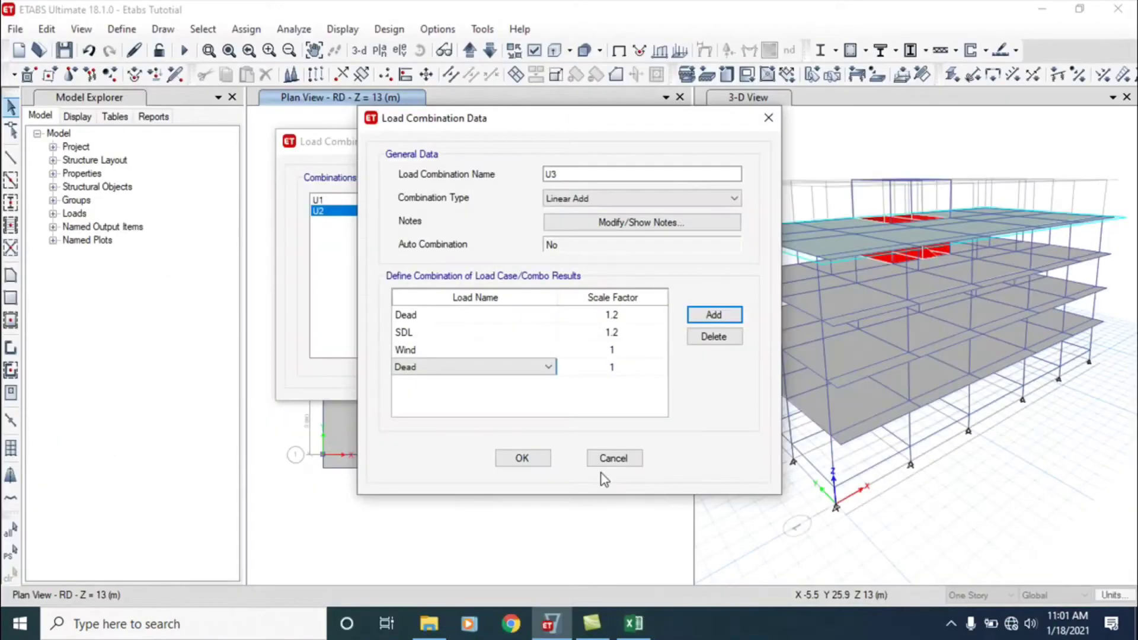
click(549, 367)
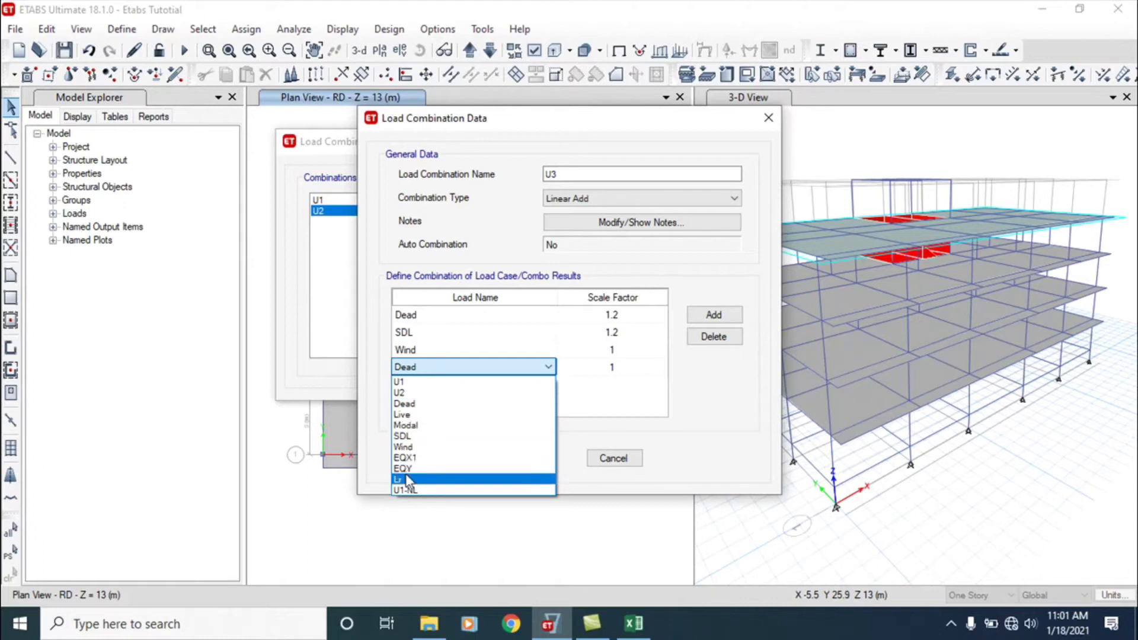
click(419, 413)
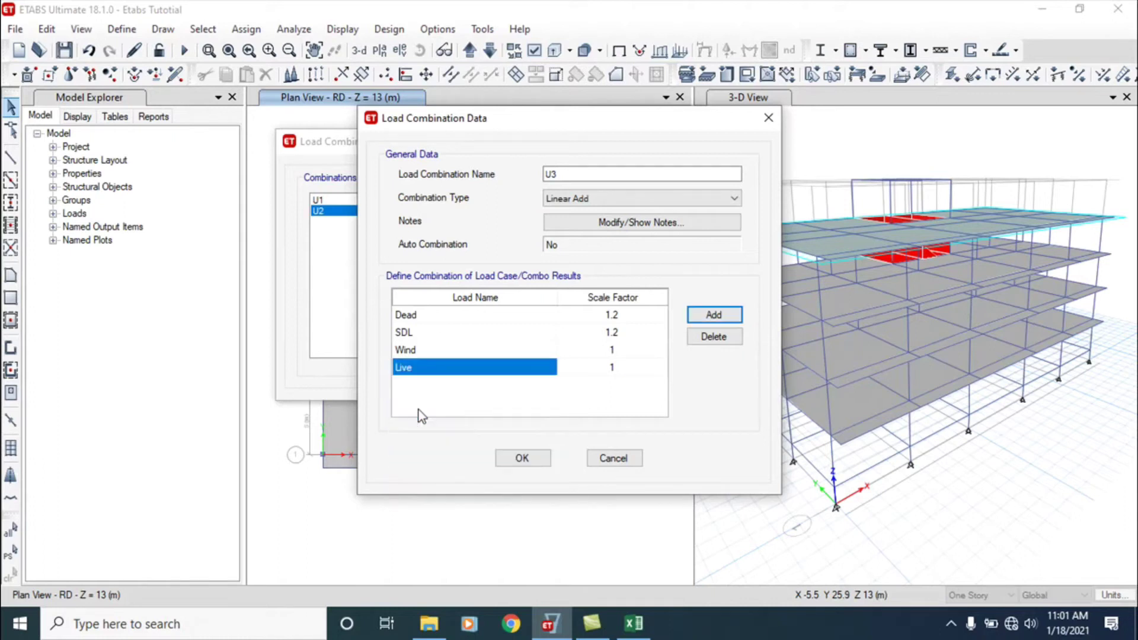
click(650, 373)
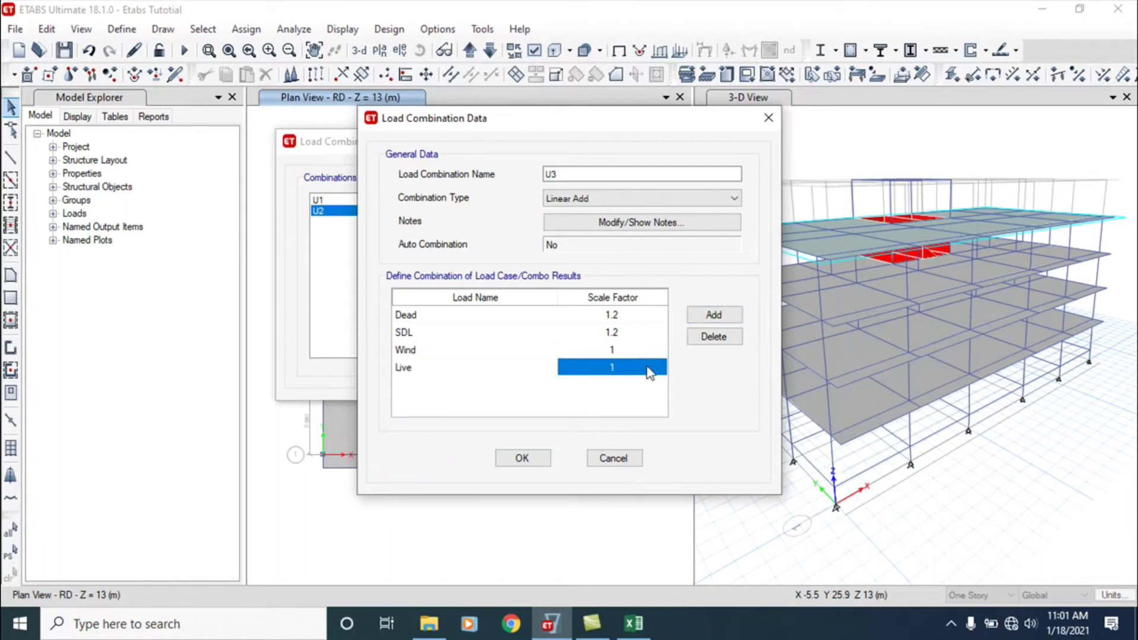
Step: Add the Lr load to combination U3 with a scale factor of 0.5, checking the Excel equation, and save the combination
click(724, 318)
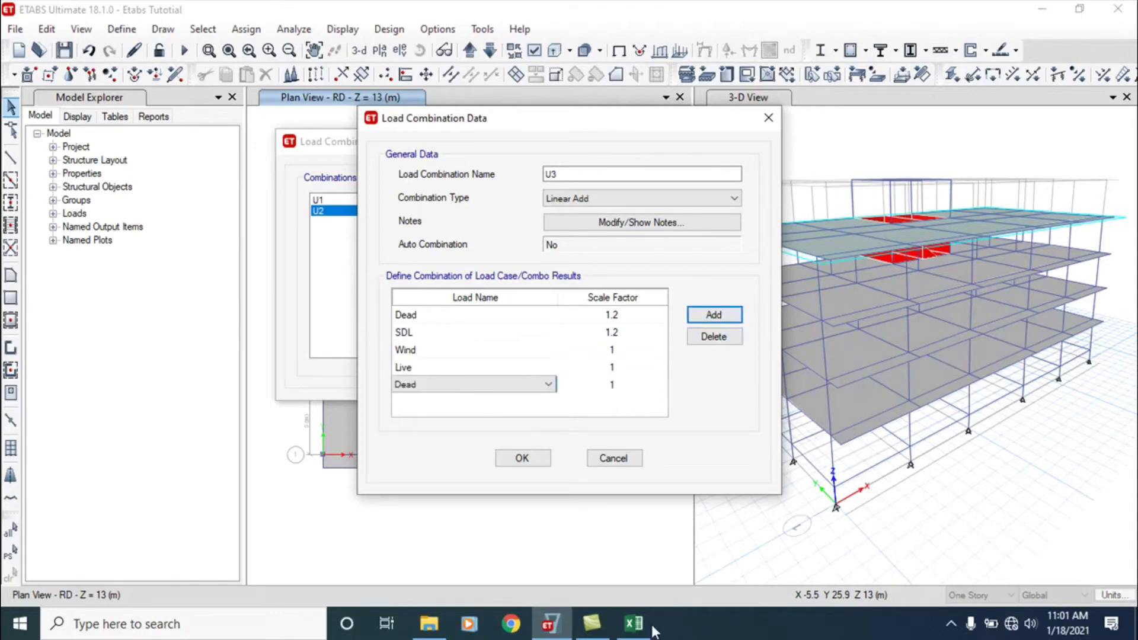
click(632, 623)
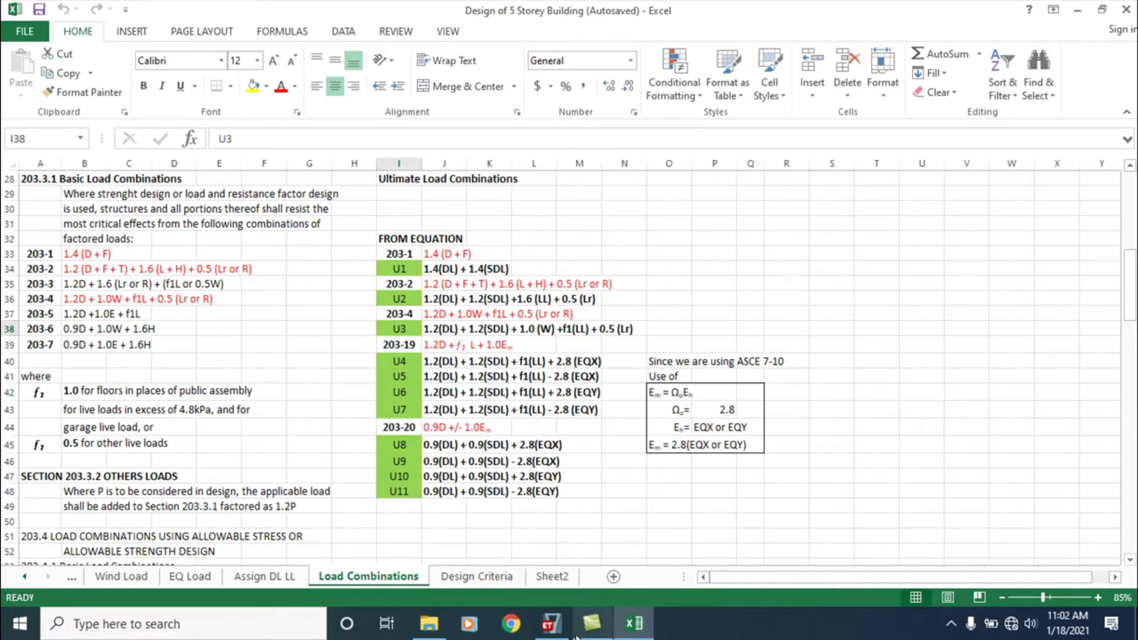
click(550, 623)
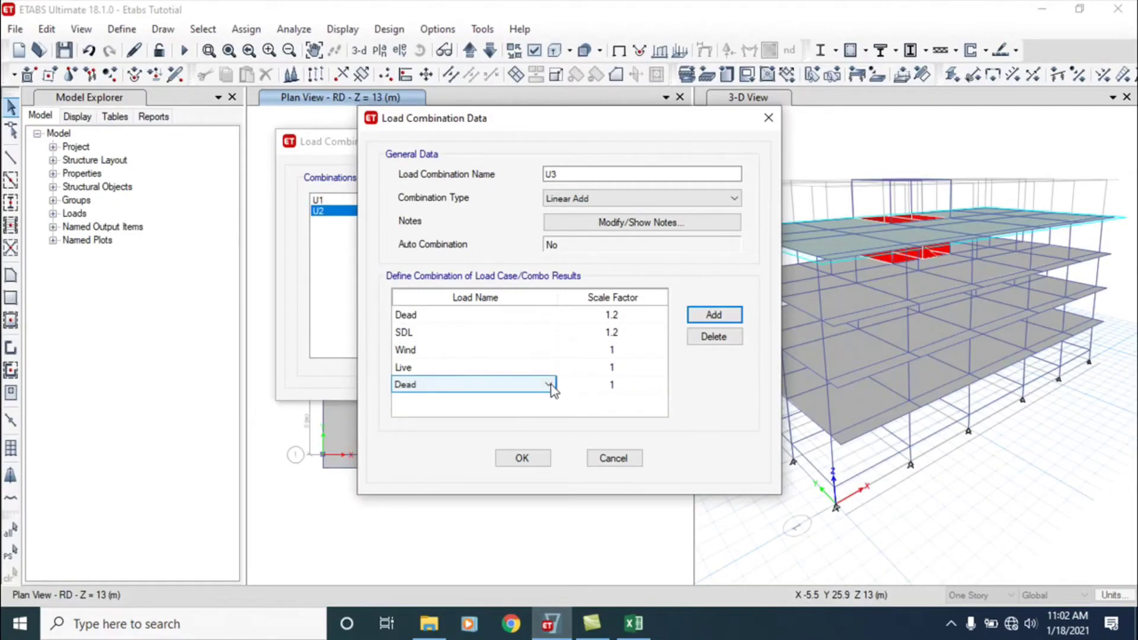
click(545, 386)
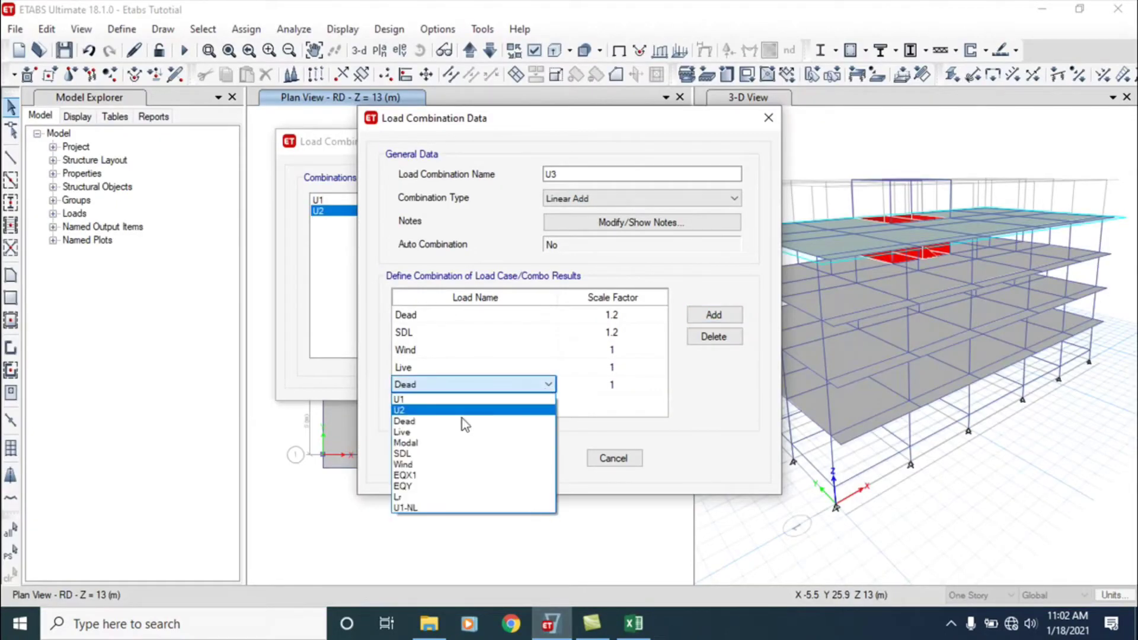
click(410, 494)
click(633, 383)
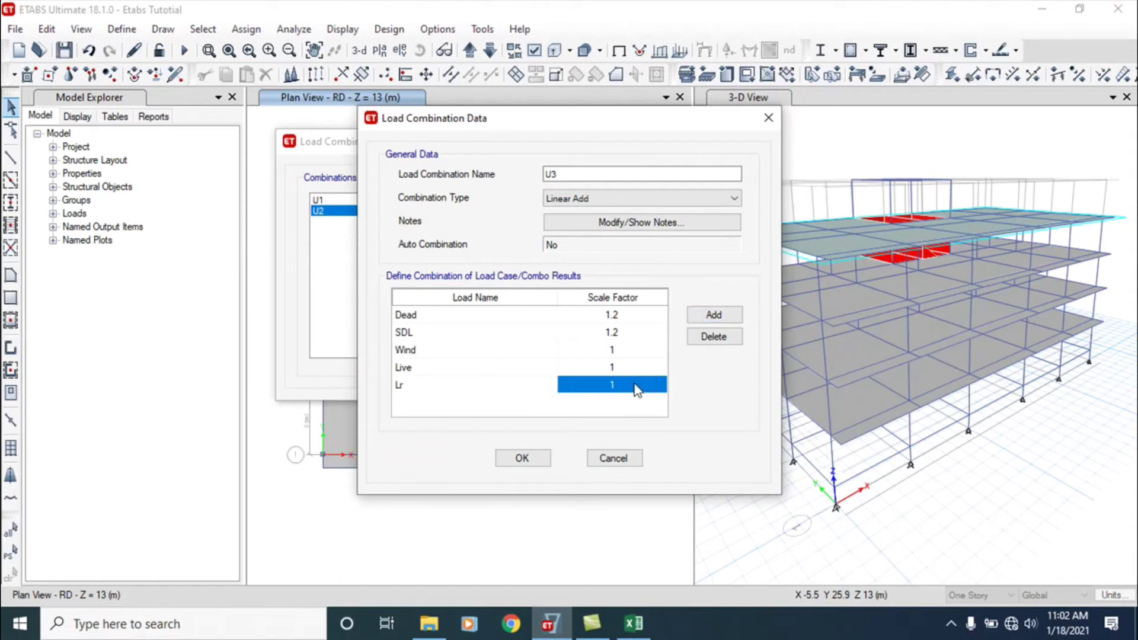
text(0.5)
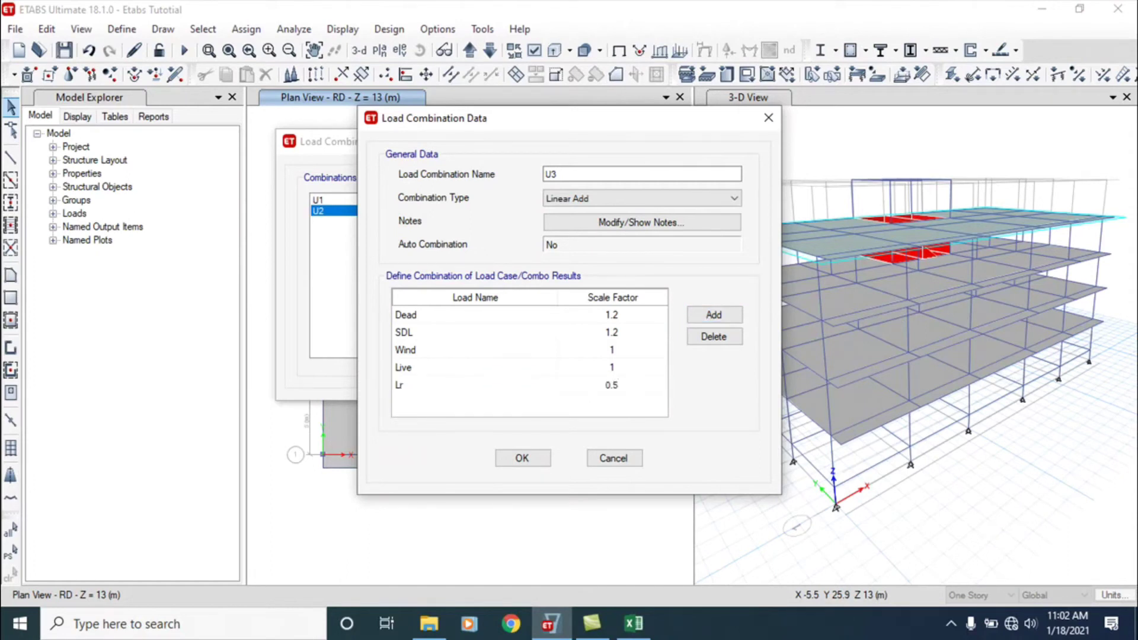
click(521, 458)
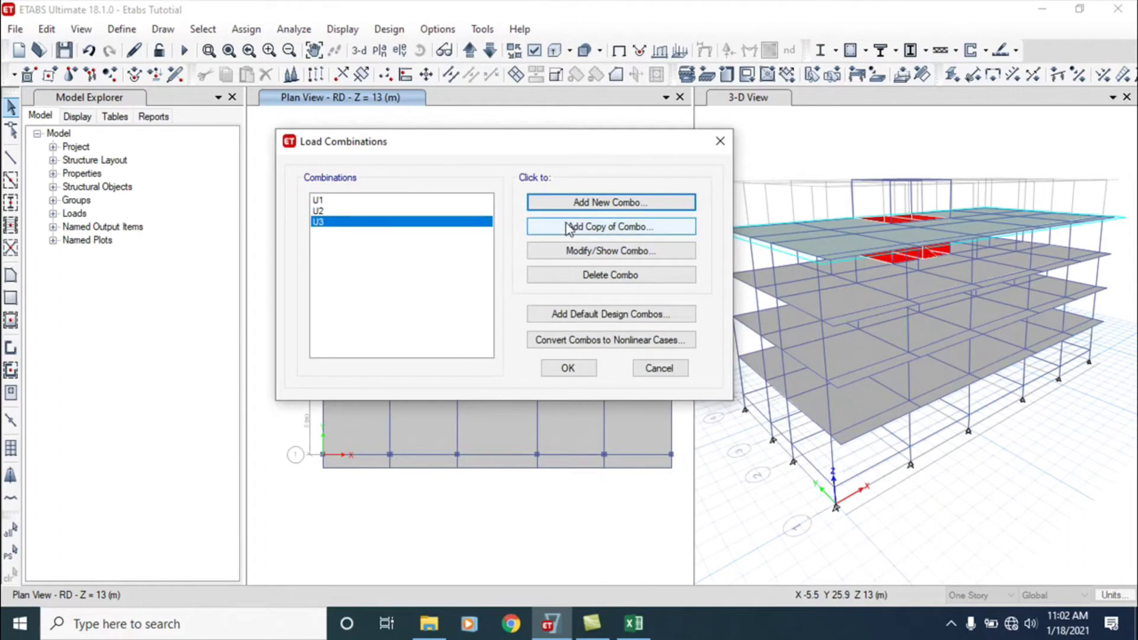
Step: Create a new load combination named U4 with the Dead load factored by 1.2, consulting its equation in the Excel workbook
click(580, 203)
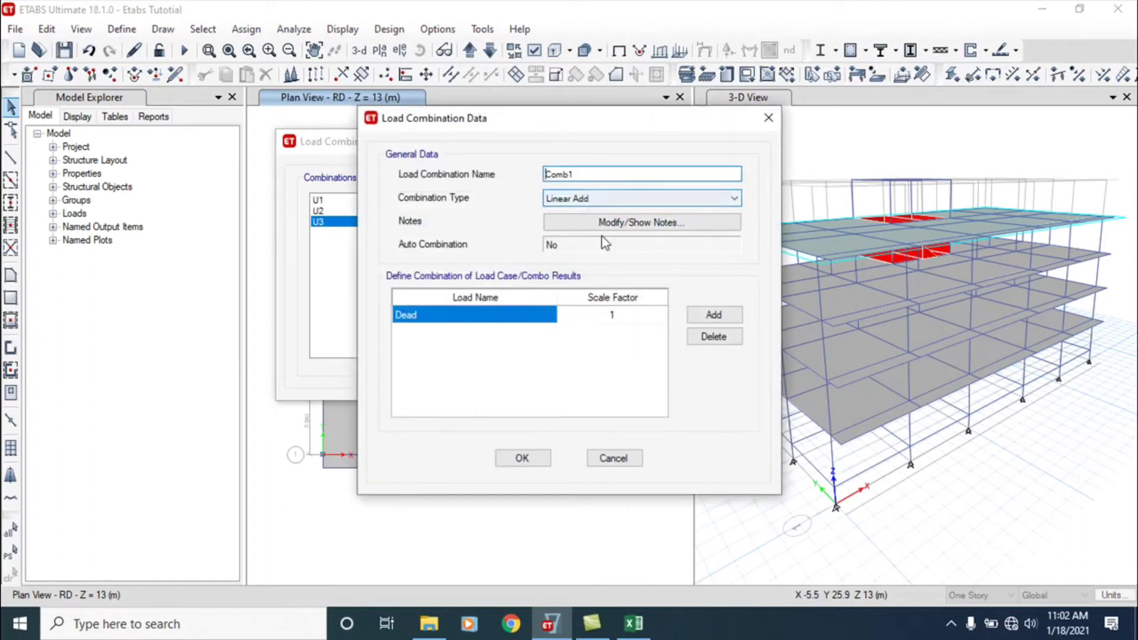
drag(603, 171, 533, 172)
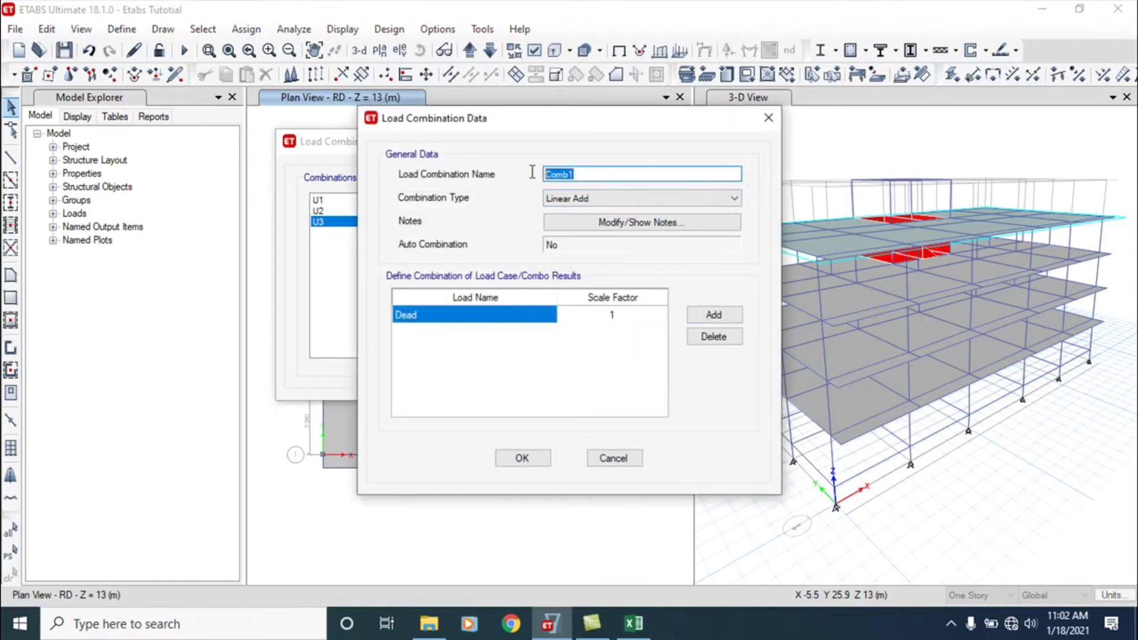
text(u)
click(634, 623)
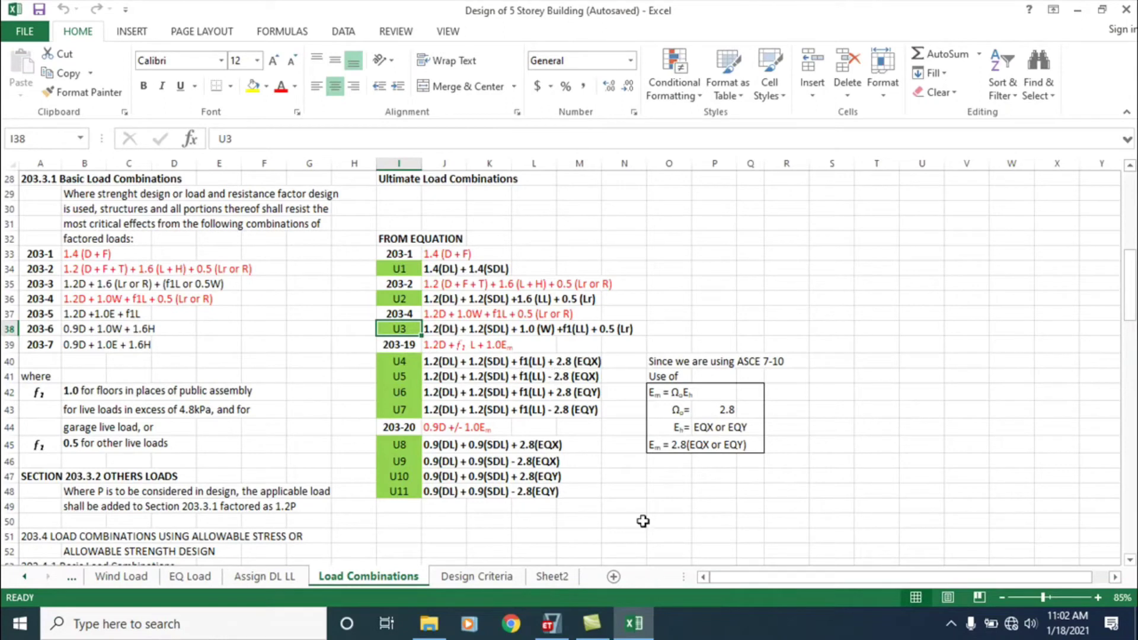
click(599, 635)
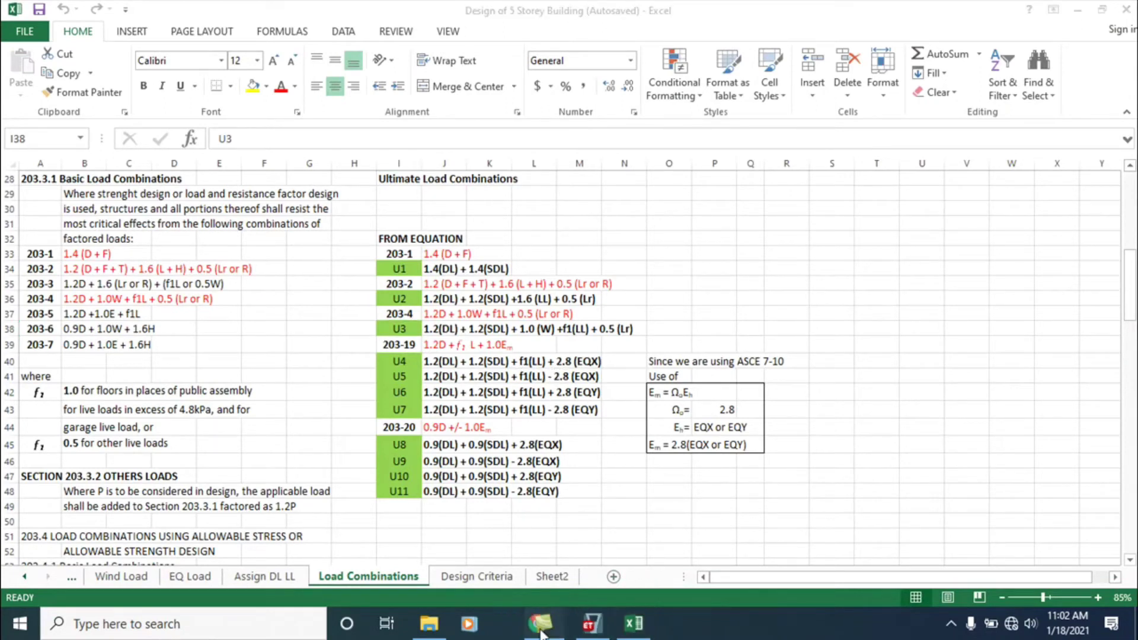
click(556, 636)
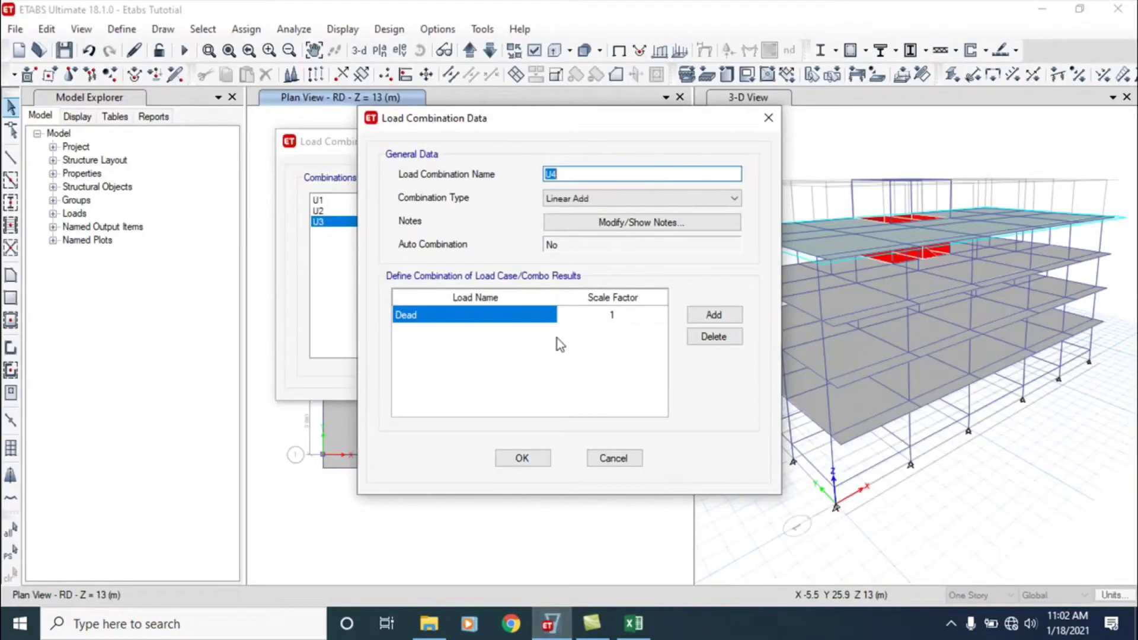
click(614, 315)
click(615, 314)
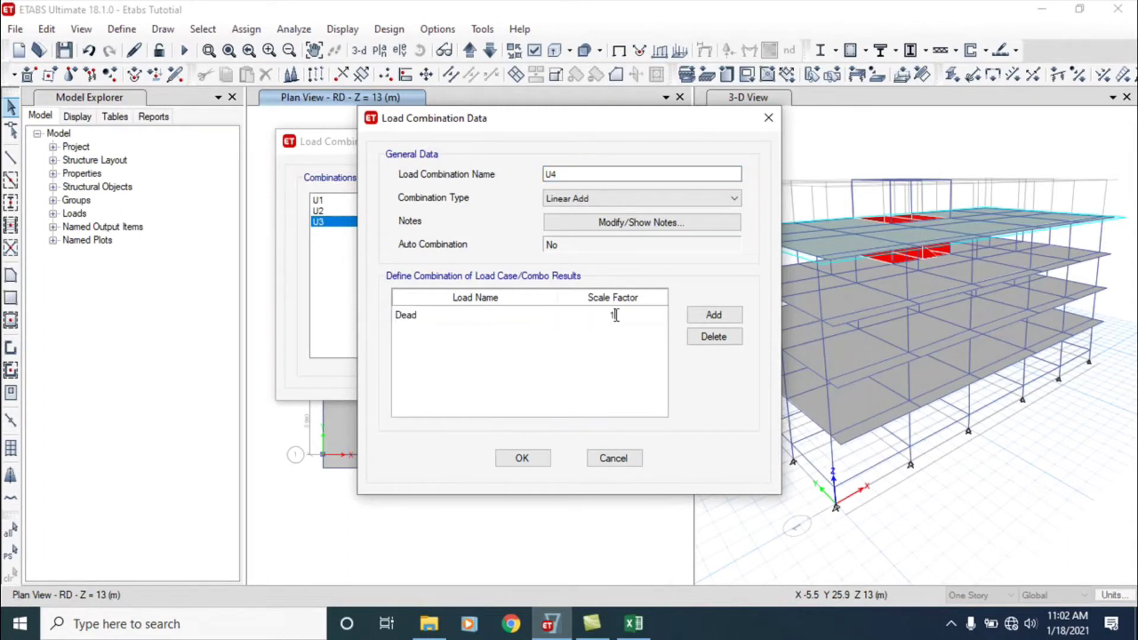
Step: Add the SDL load to combination U4 with a scale factor of 1.2
click(715, 316)
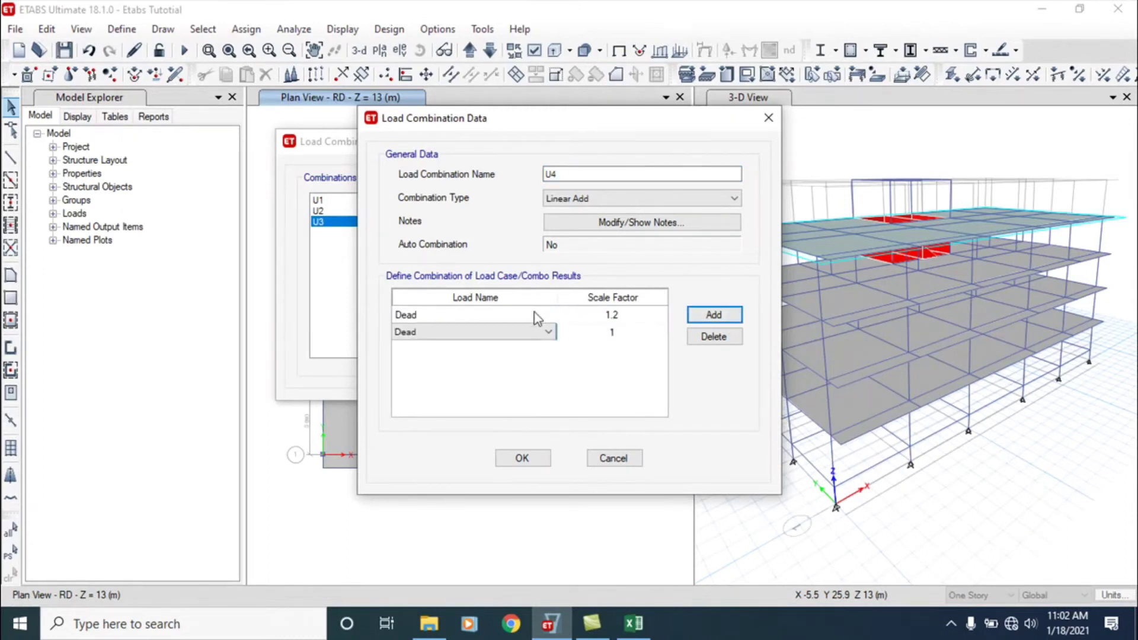
click(548, 332)
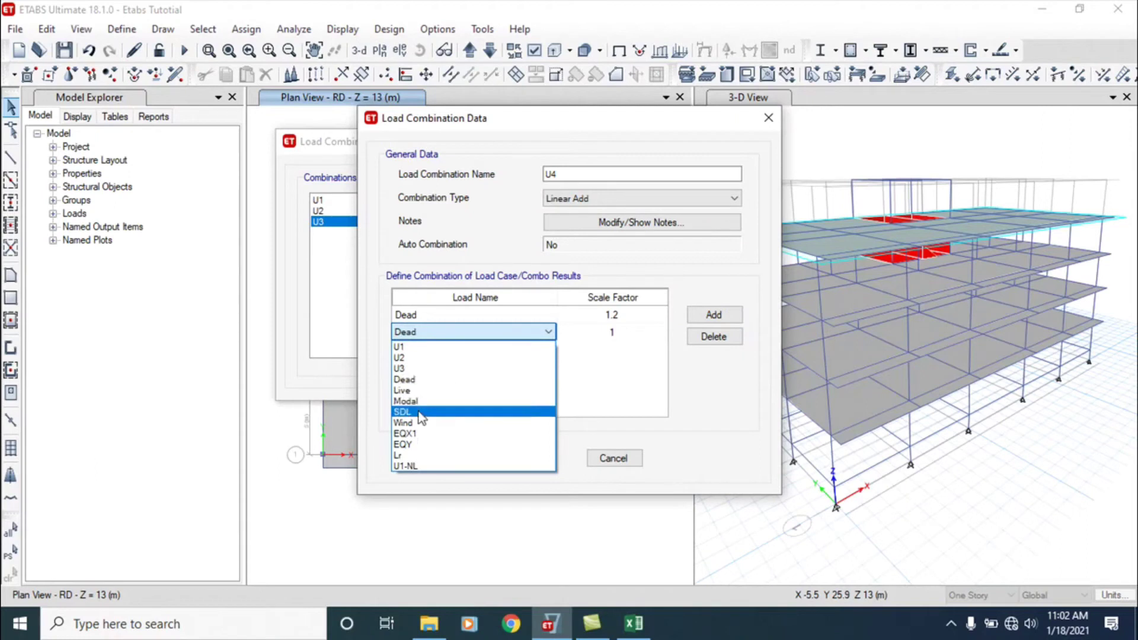
click(441, 411)
click(632, 330)
click(631, 330)
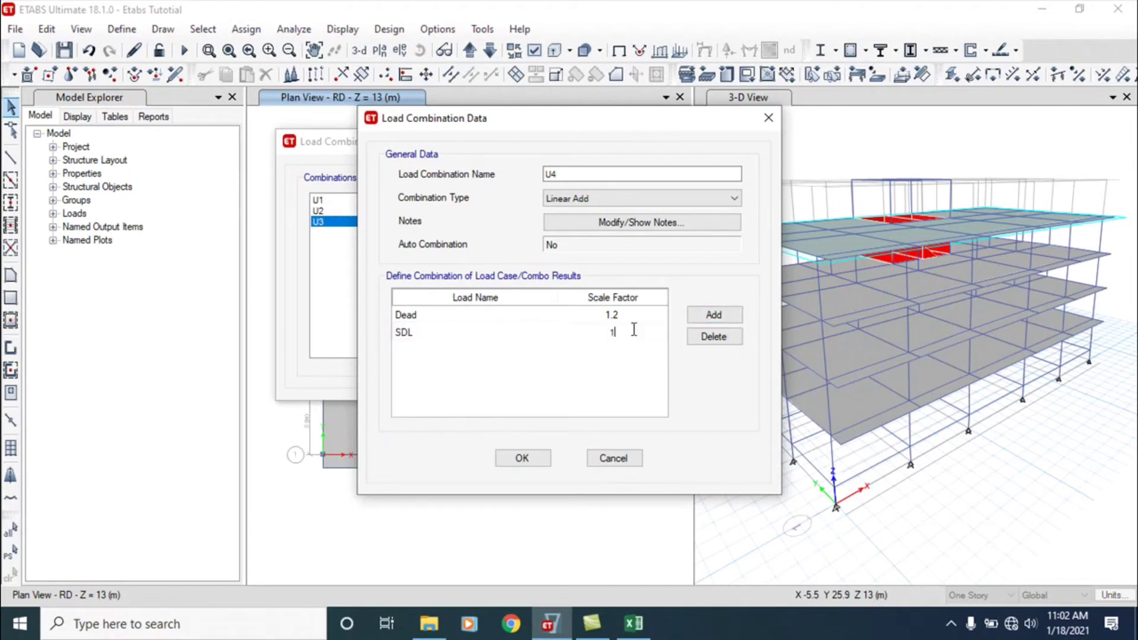
text(.2)
Step: Add the Live load to combination U4 with a scale factor of 1, highlighting the U4 equation row in the Excel workbook for reference
click(715, 314)
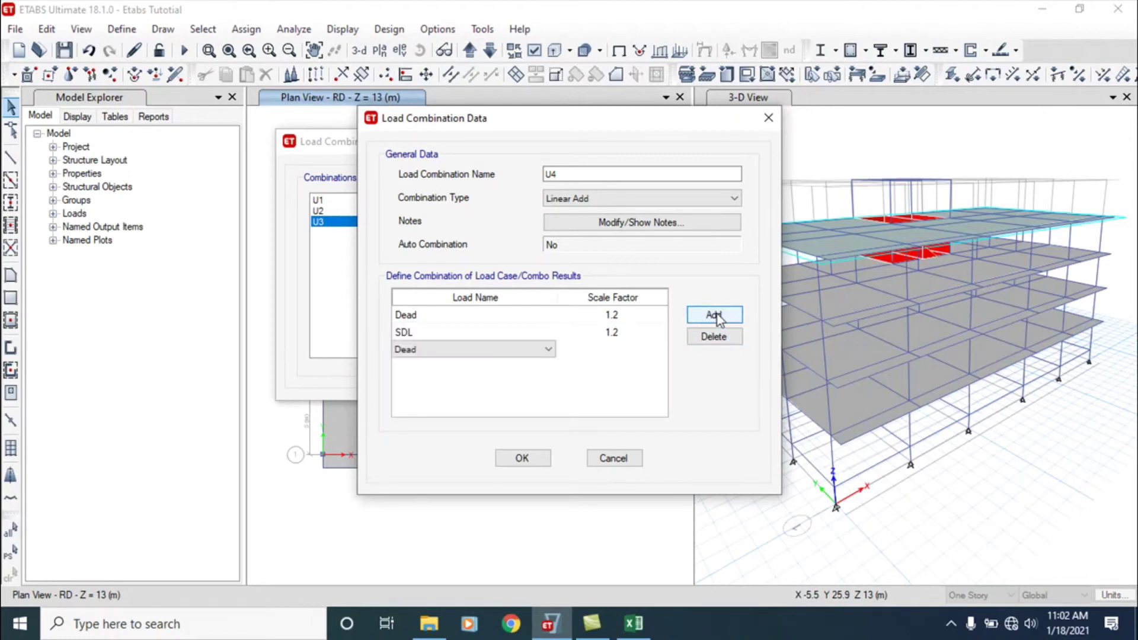
key(alt+Tab)
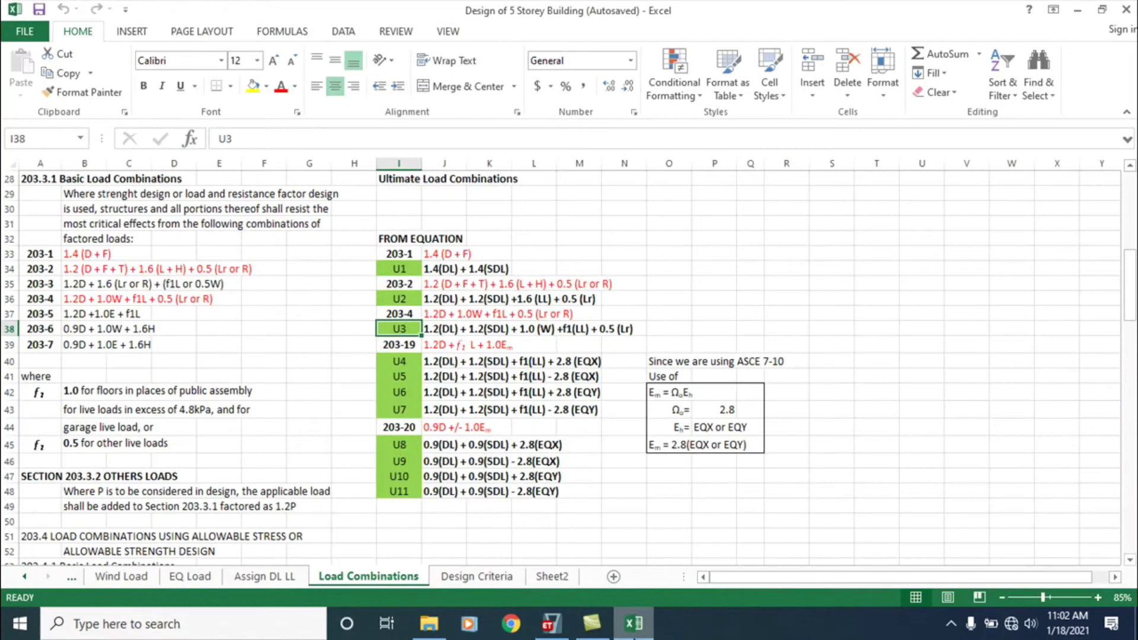
click(401, 360)
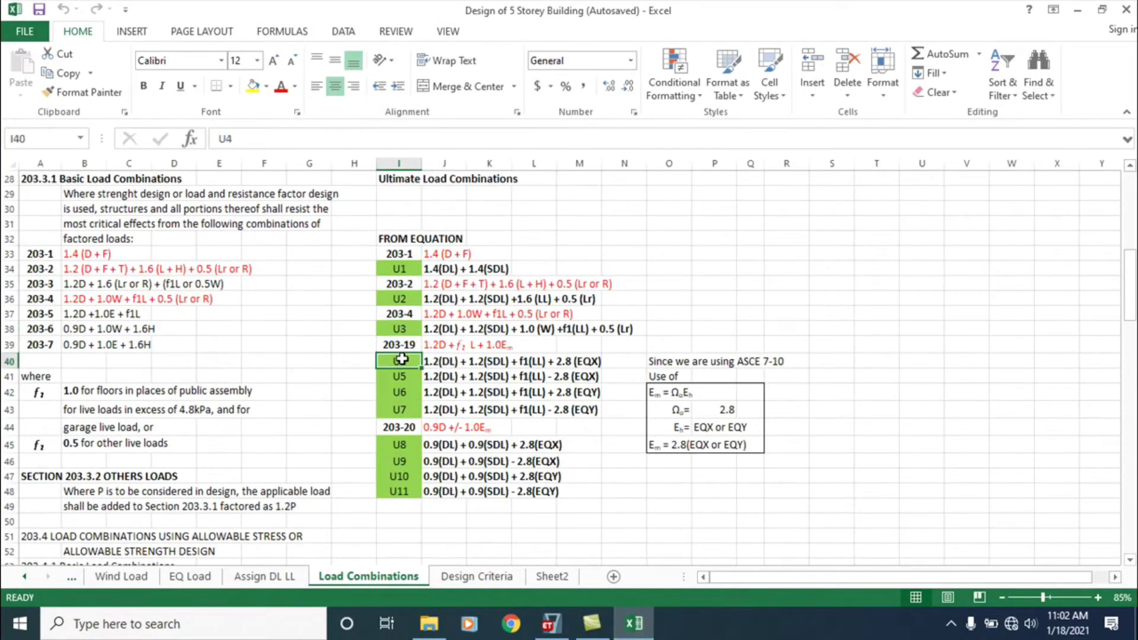
drag(456, 360, 579, 360)
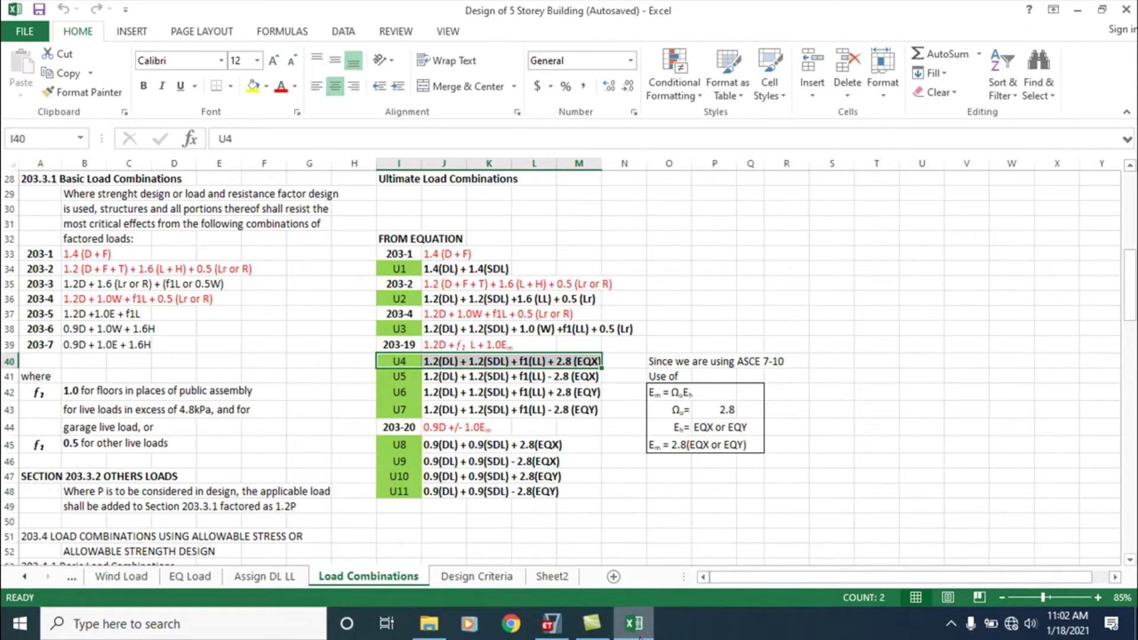
mouse_move(598, 635)
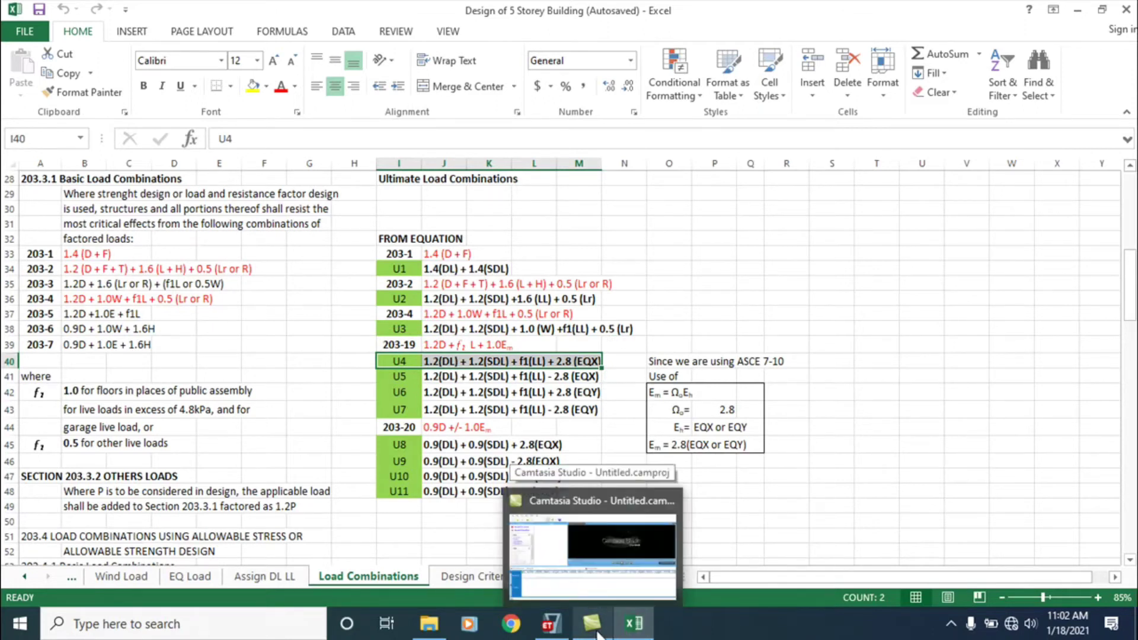
click(554, 629)
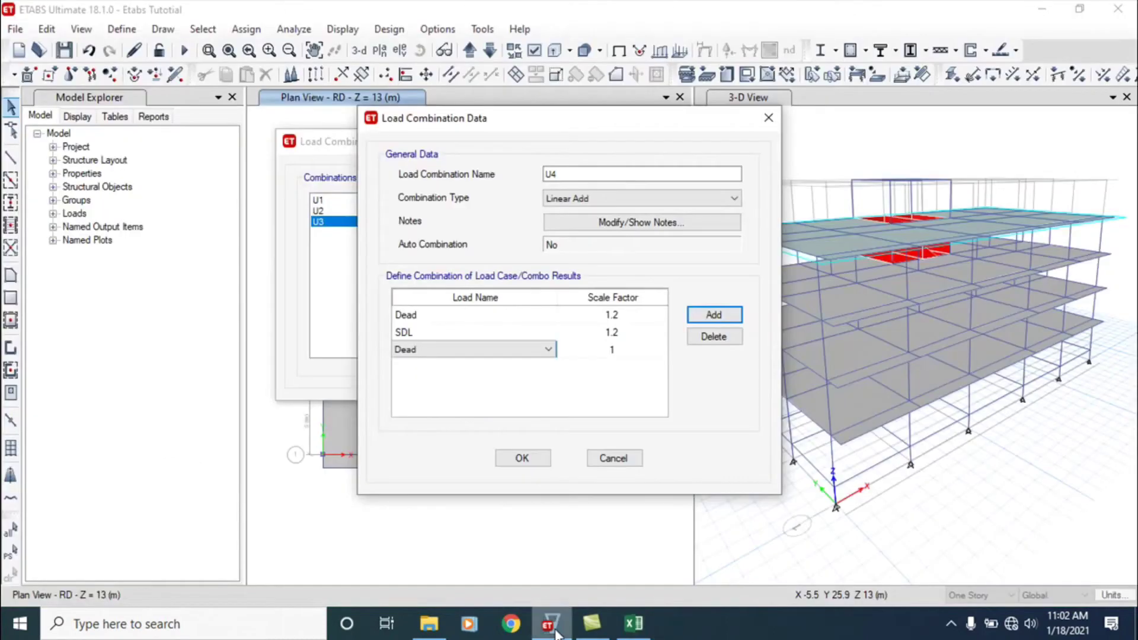
click(549, 350)
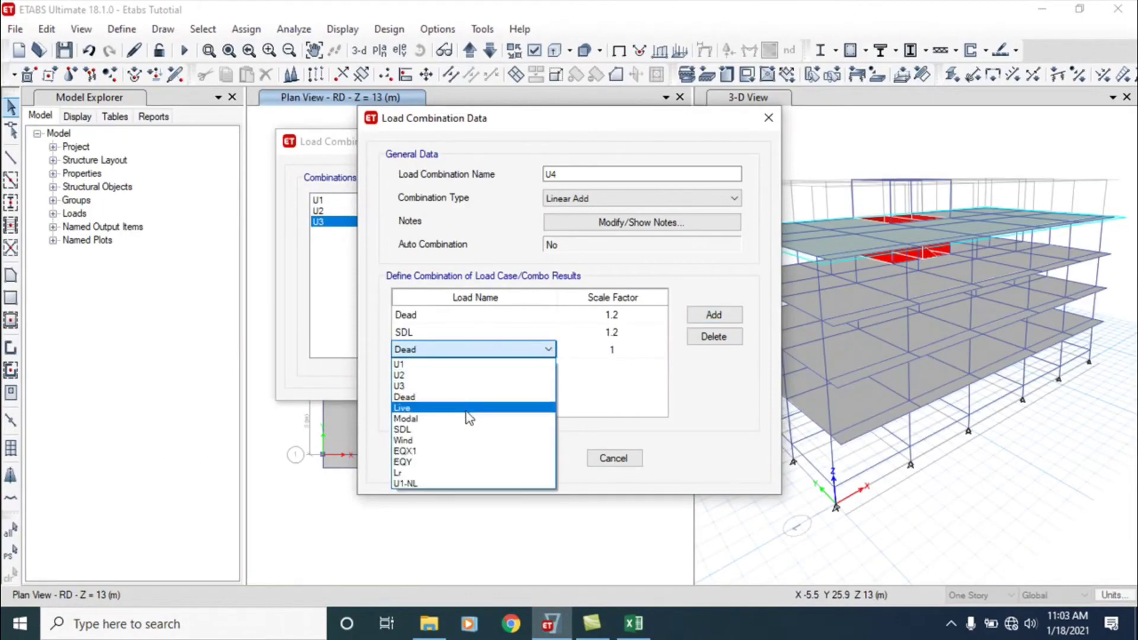
click(472, 412)
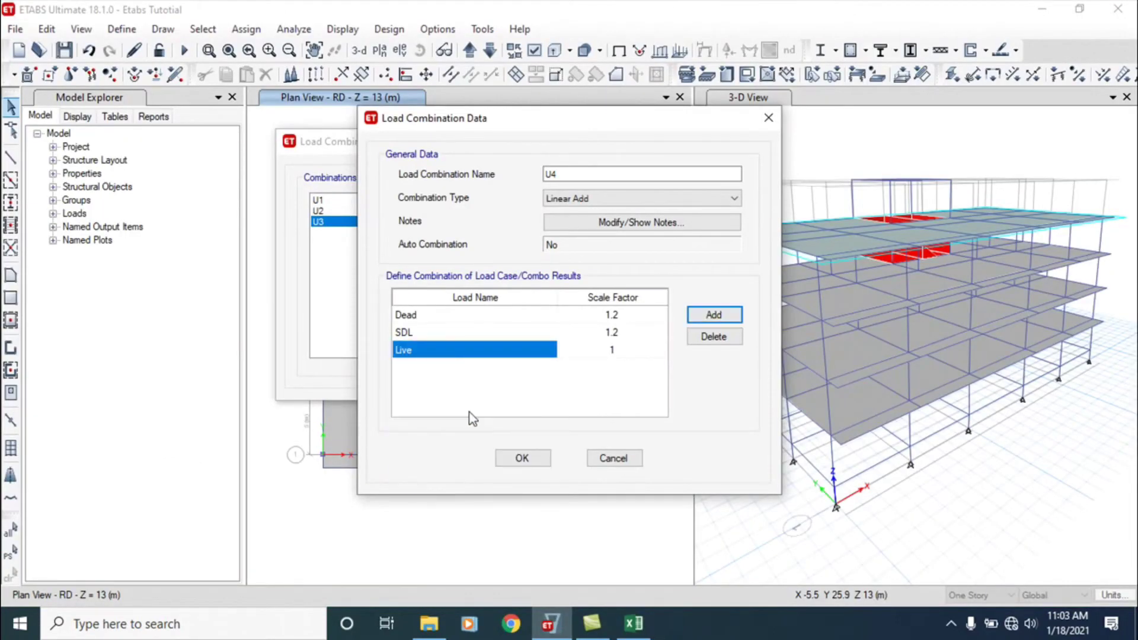
Step: Add the EQX1 load to combination U4 with a scale factor of 2.8 and check it against the U4 equation in Excel
click(718, 315)
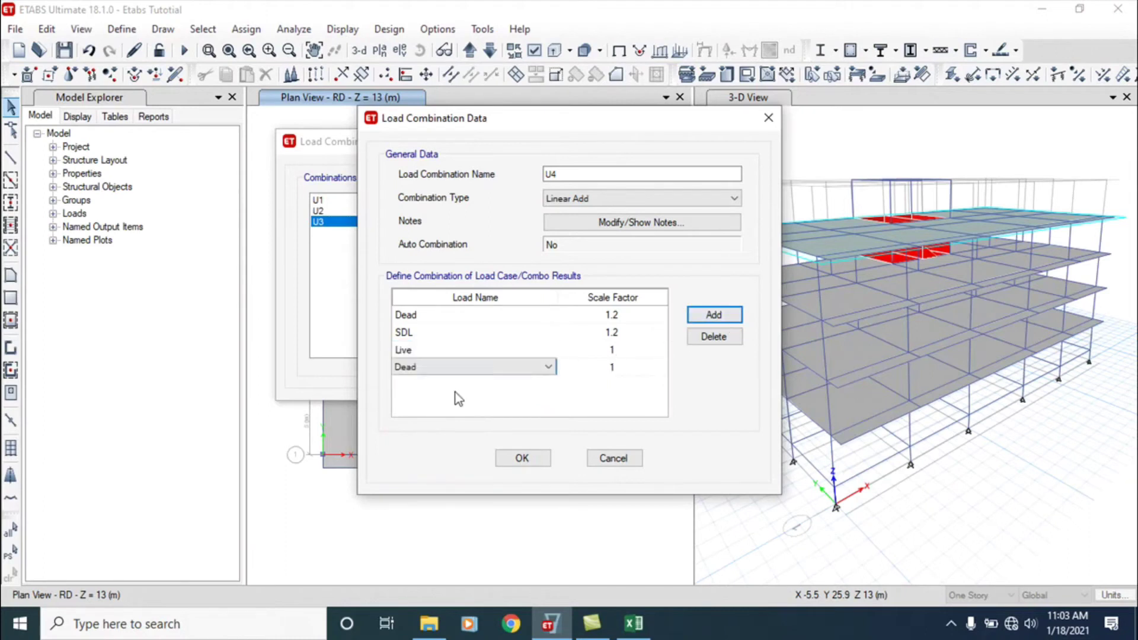
click(548, 368)
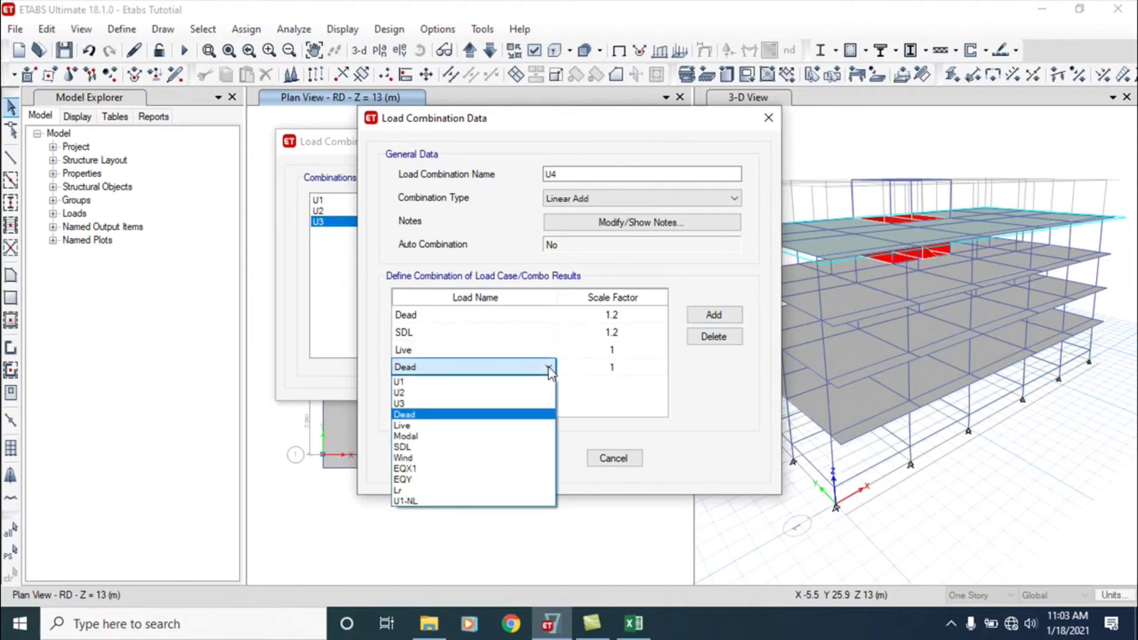
click(425, 474)
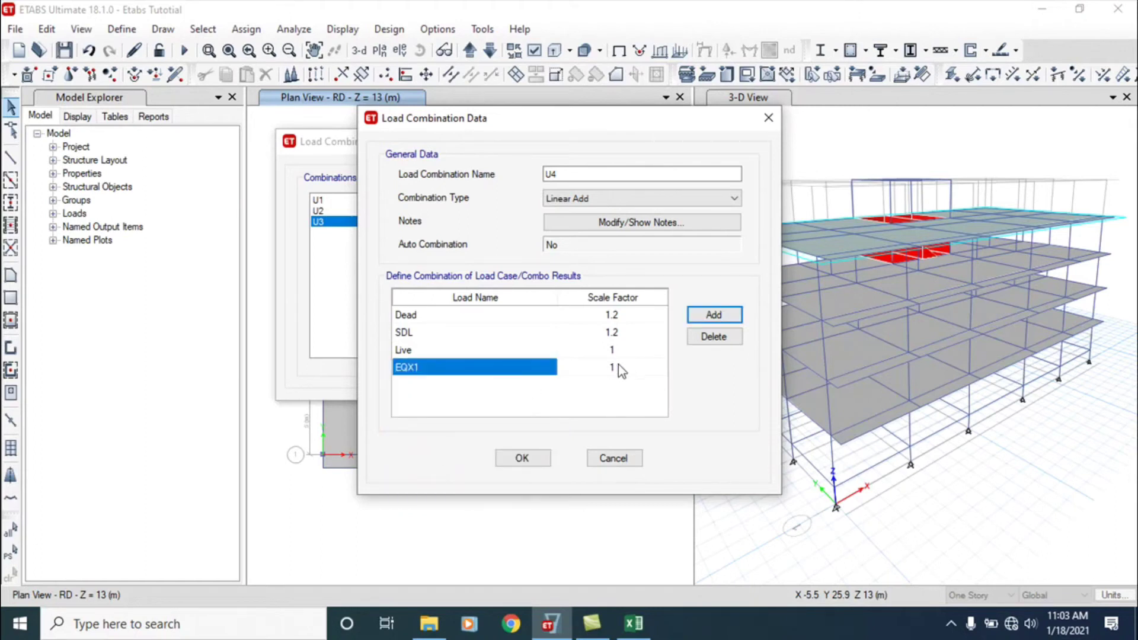
click(617, 365)
text(2.8)
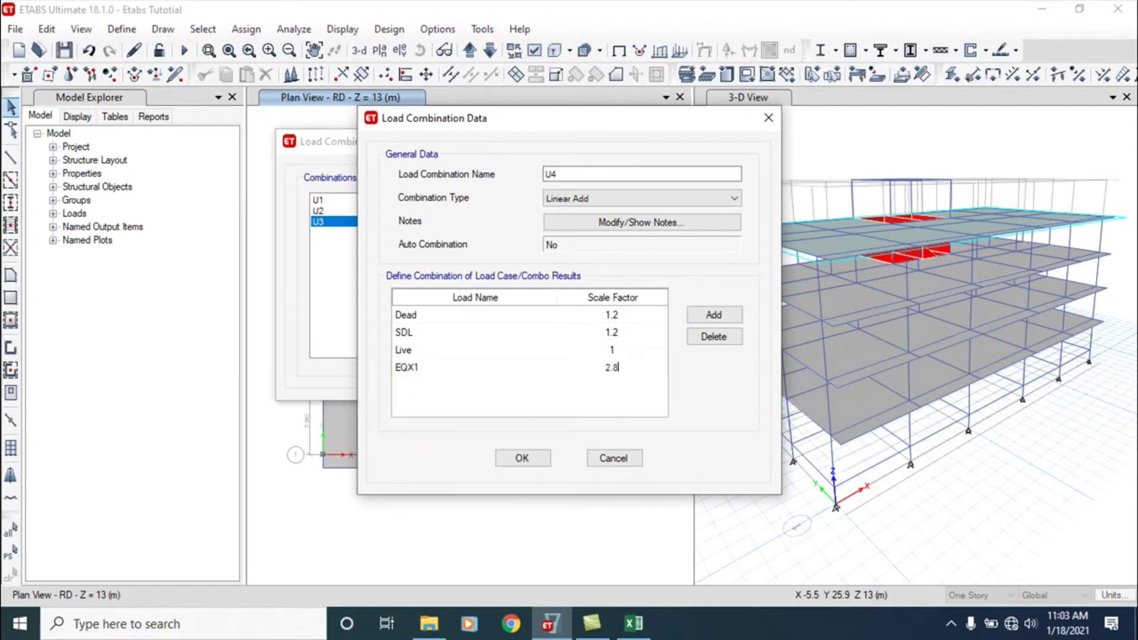
click(636, 633)
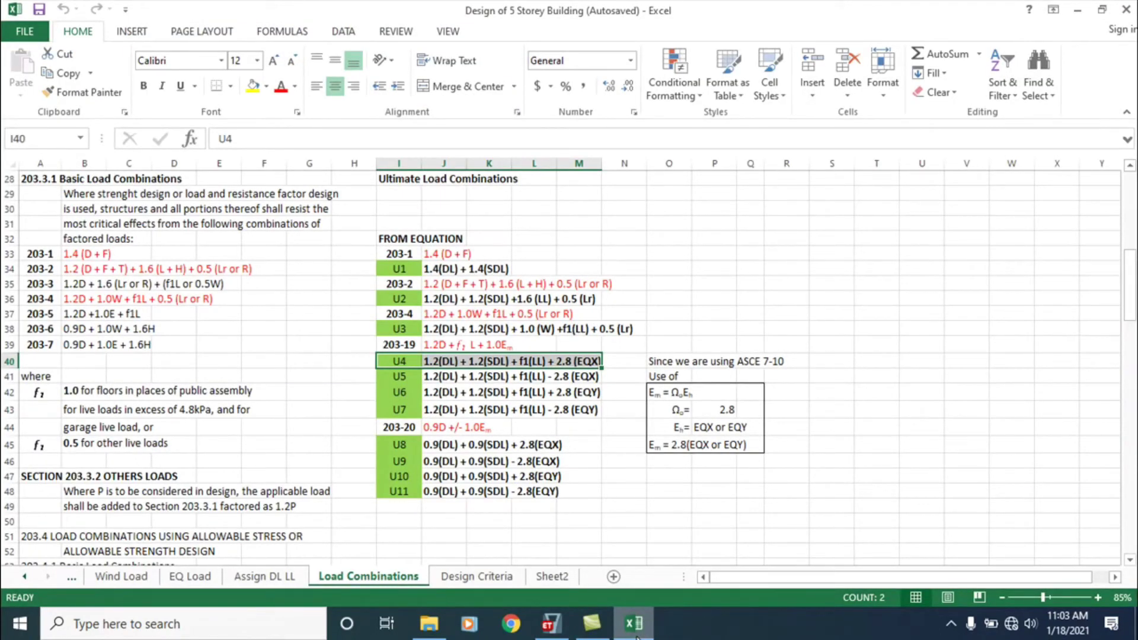
Step: Return to ETABS and confirm the definition of load combination U4
click(636, 637)
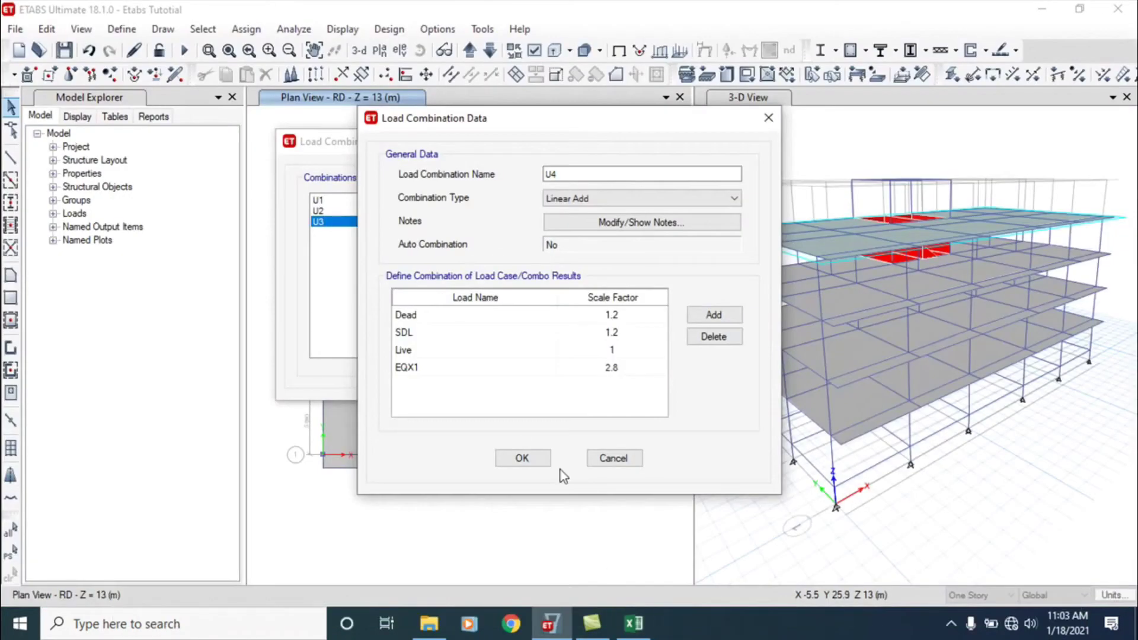
click(521, 459)
click(521, 459)
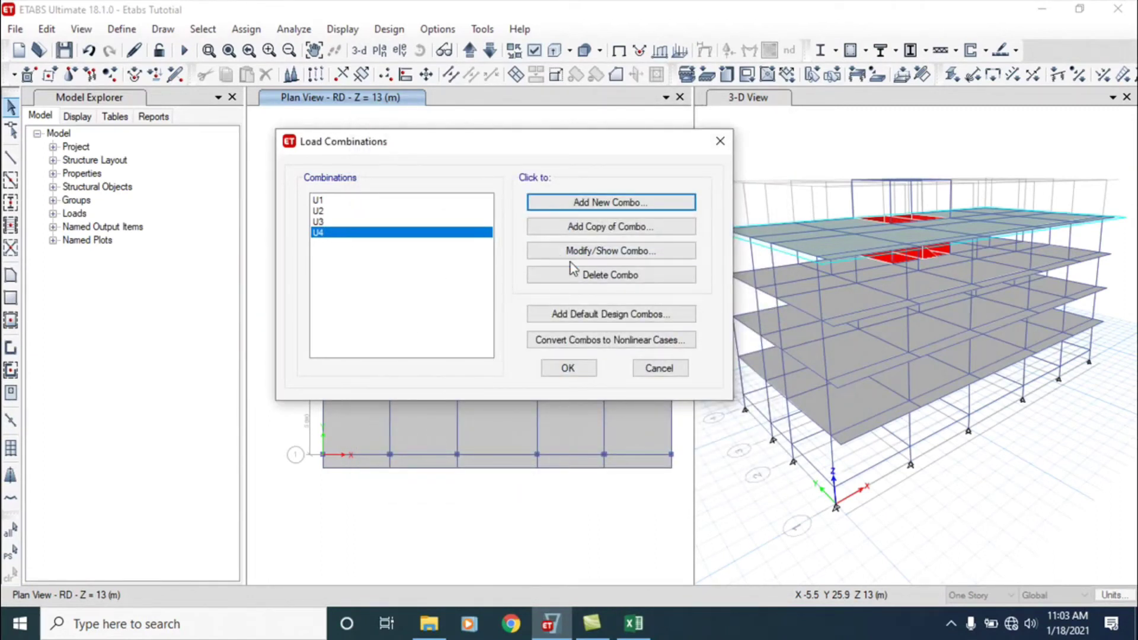
Step: Copy combination U4 as U5 and set its EQX1 scale factor to -2.8
click(585, 226)
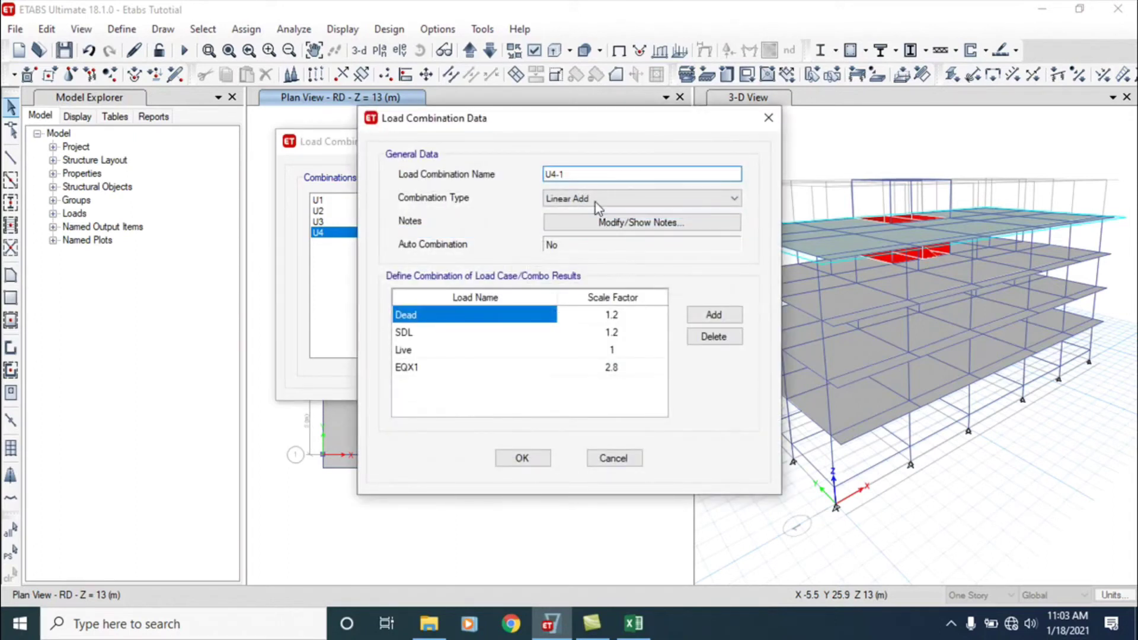
click(572, 170)
text(5)
click(603, 368)
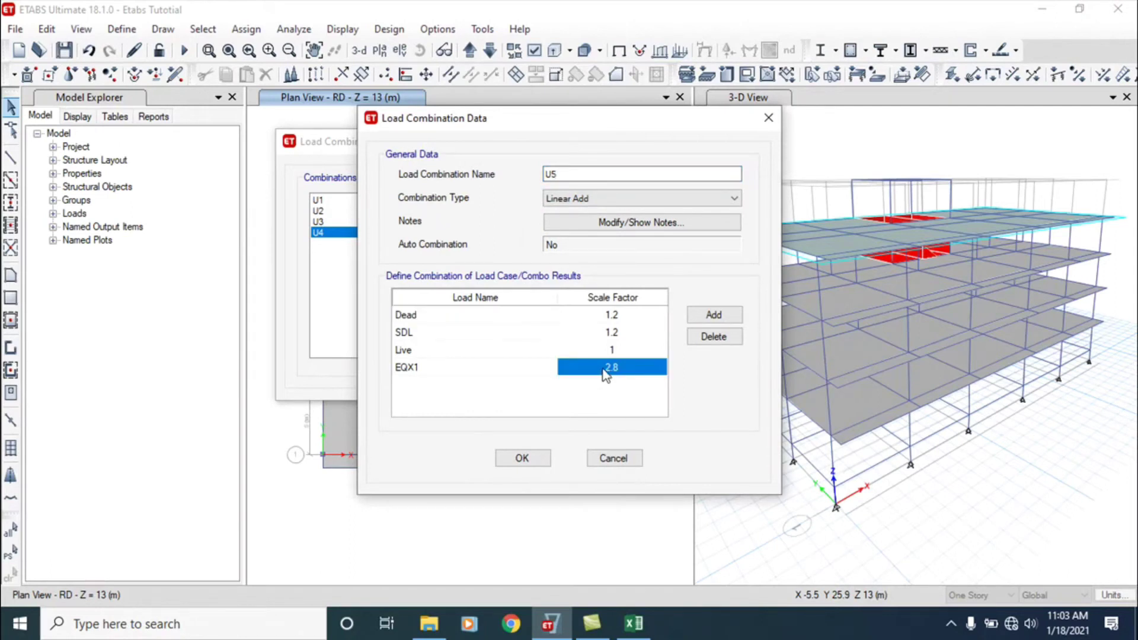
click(605, 368)
click(604, 368)
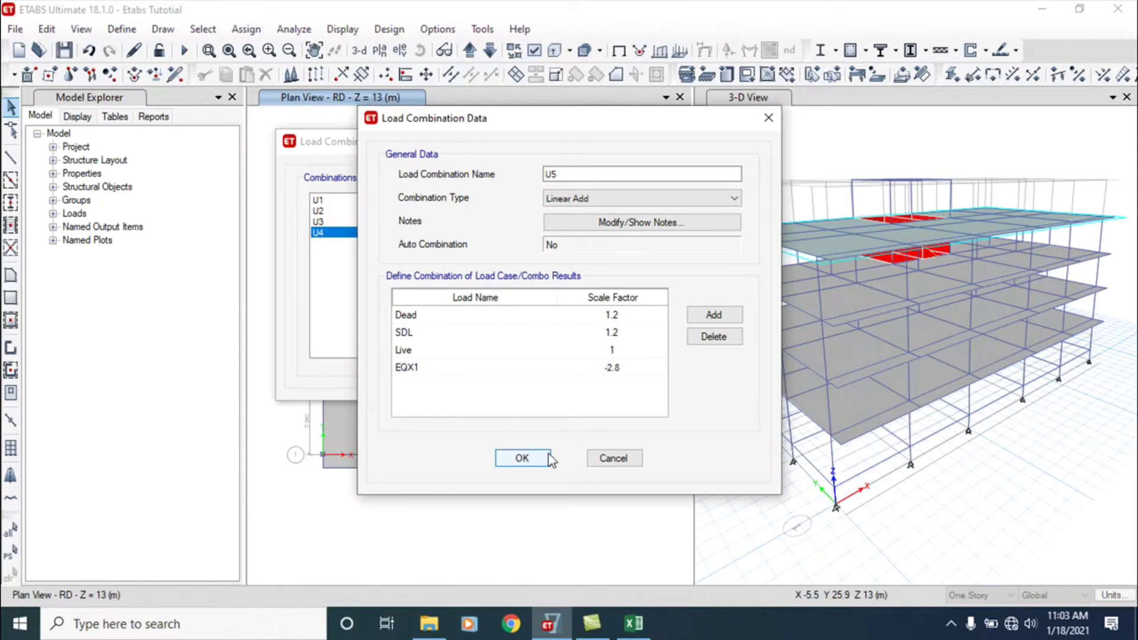
click(531, 458)
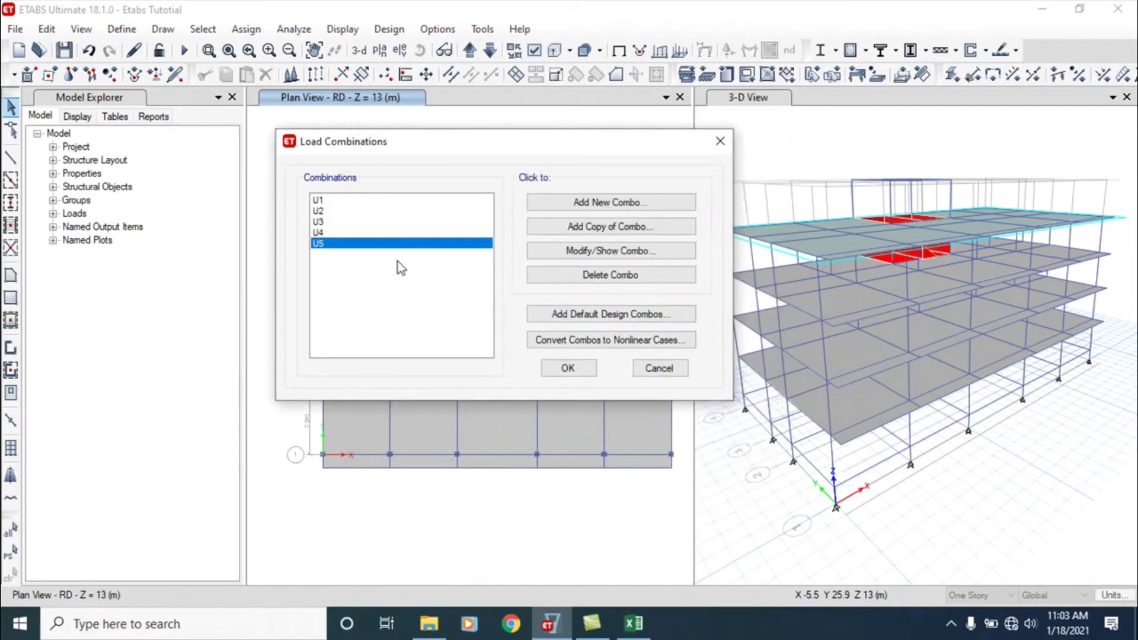
Step: Consult the U6 equation in the Excel workbook and copy combination U5 in ETABS under the name U6
click(635, 623)
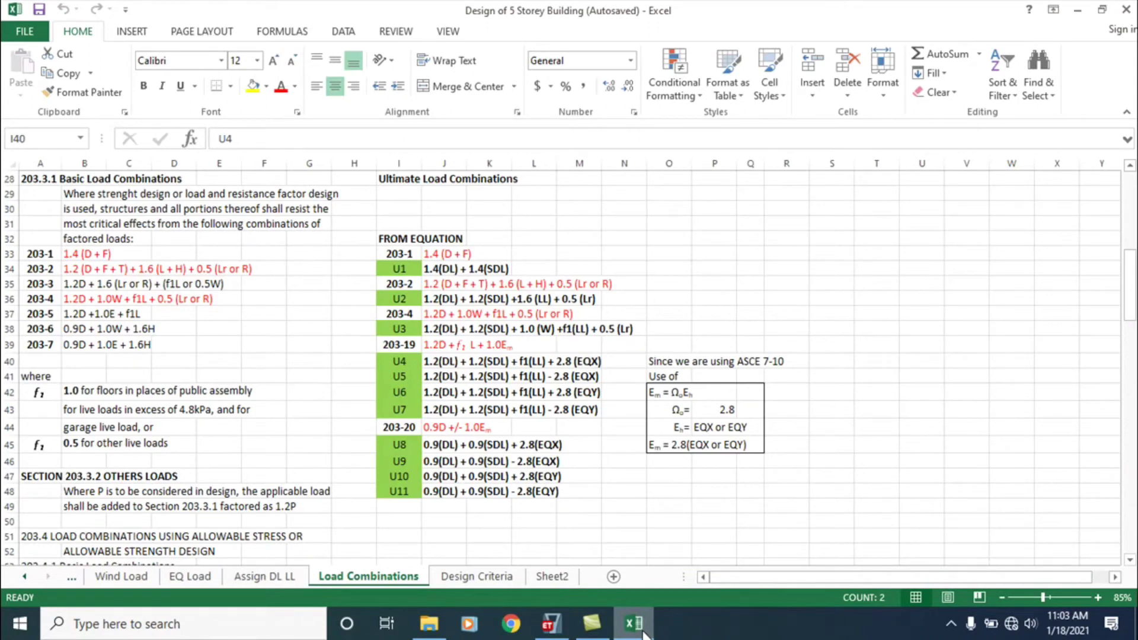
click(644, 633)
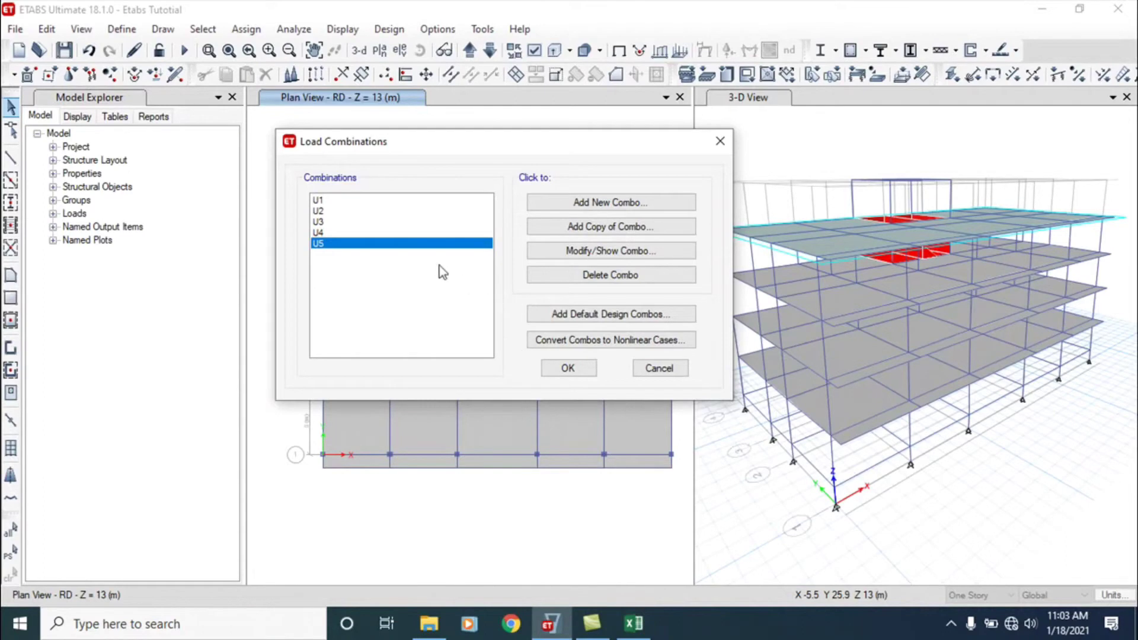
click(595, 228)
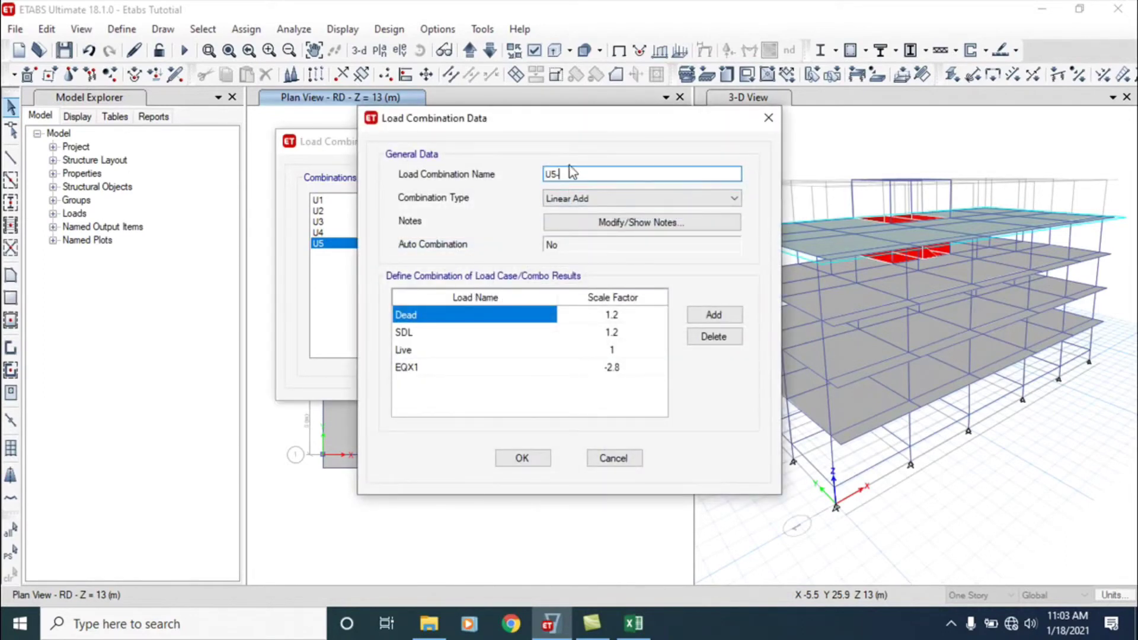
text(6)
Step: Replace EQX1 with EQY in combination U6, set its scale factor to 2.8 and confirm the combination
click(450, 369)
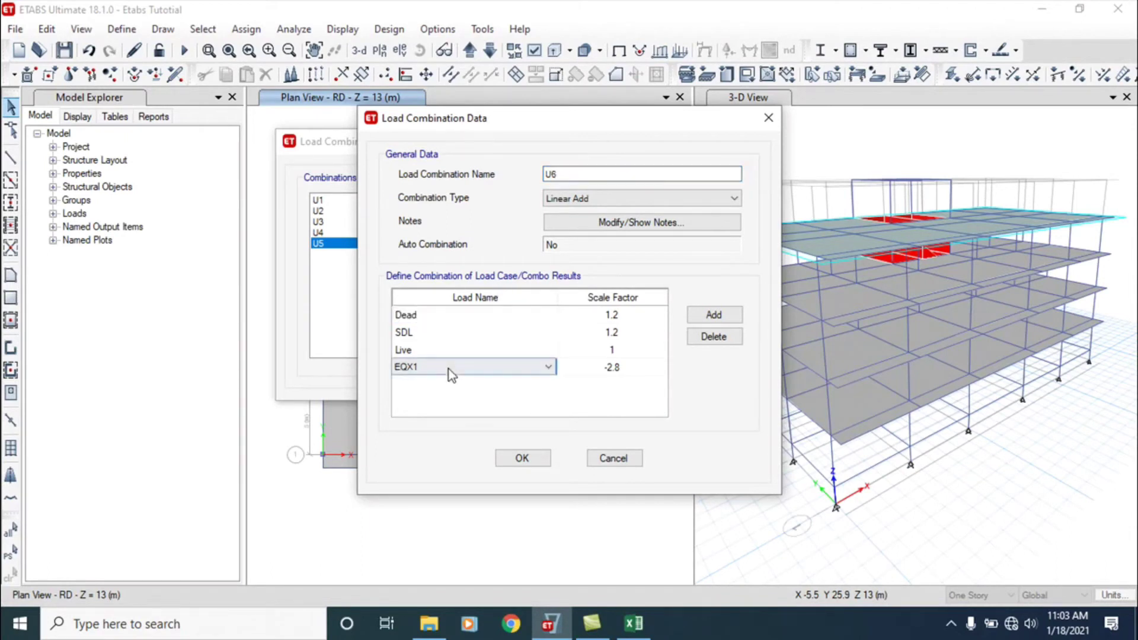
click(542, 367)
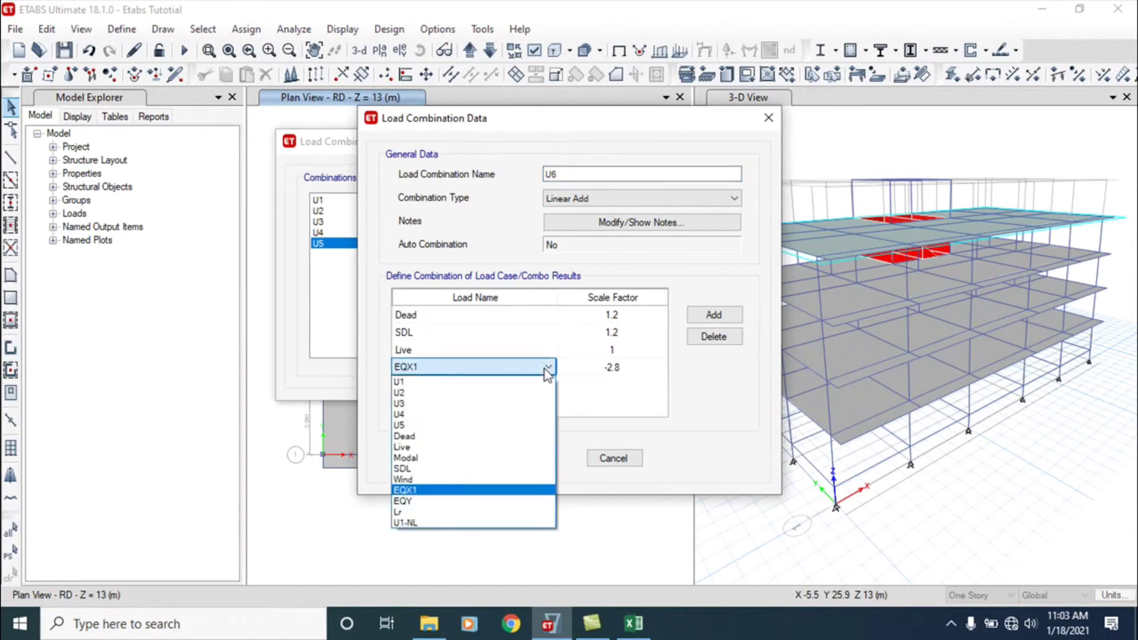
click(418, 501)
click(616, 369)
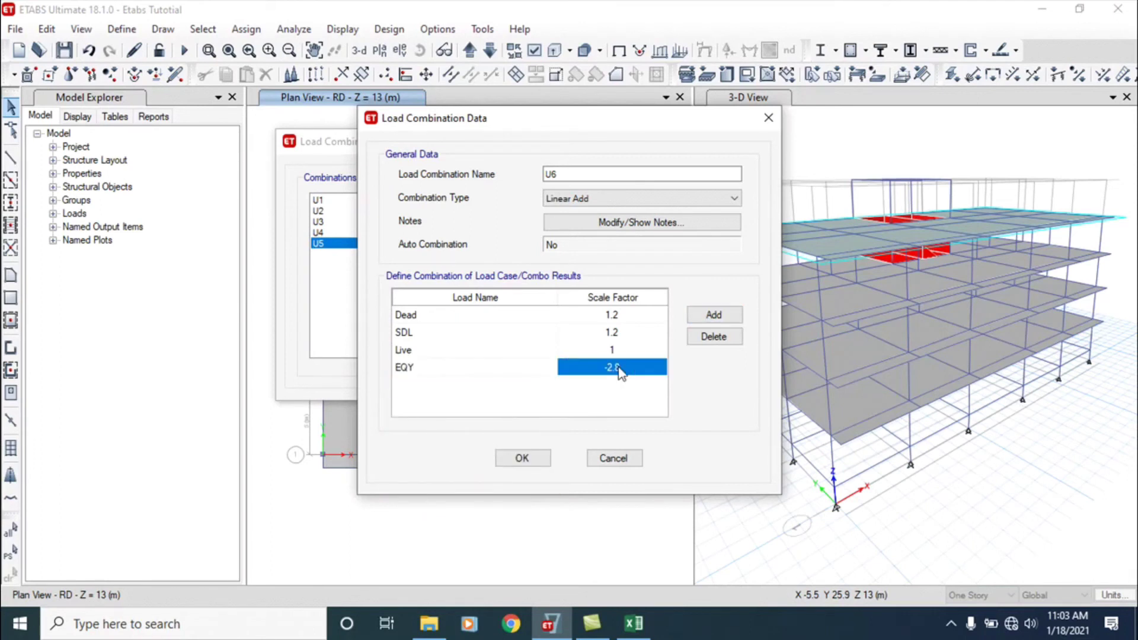
text(2)
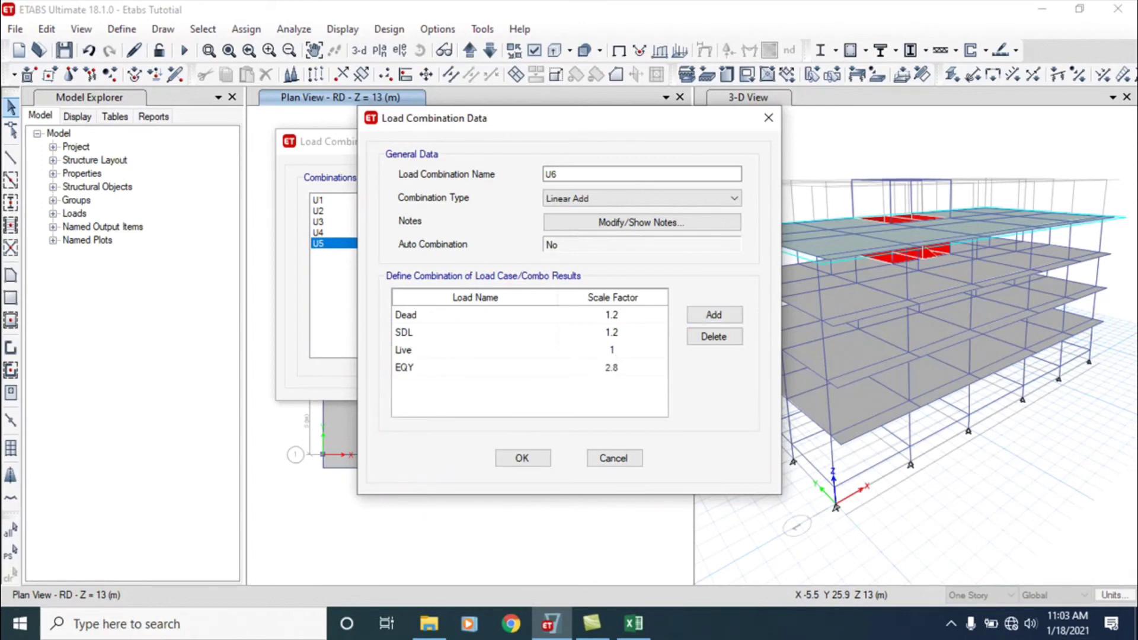
click(540, 460)
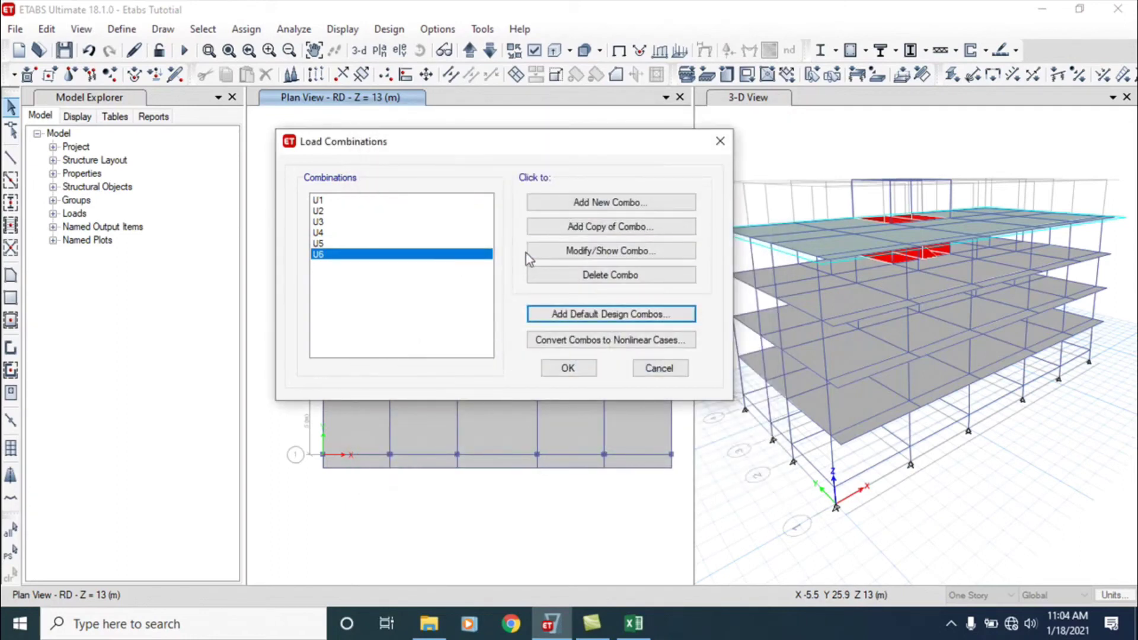
Step: Copy combination U6 as U7 and set its EQY scale factor to -2.8
click(599, 228)
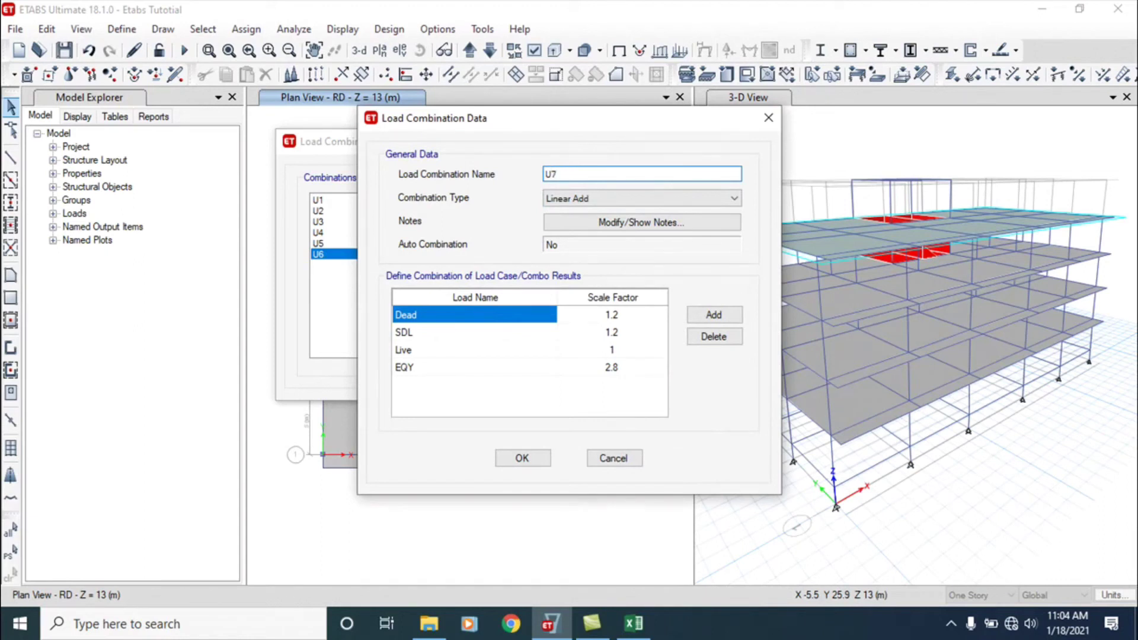
click(603, 368)
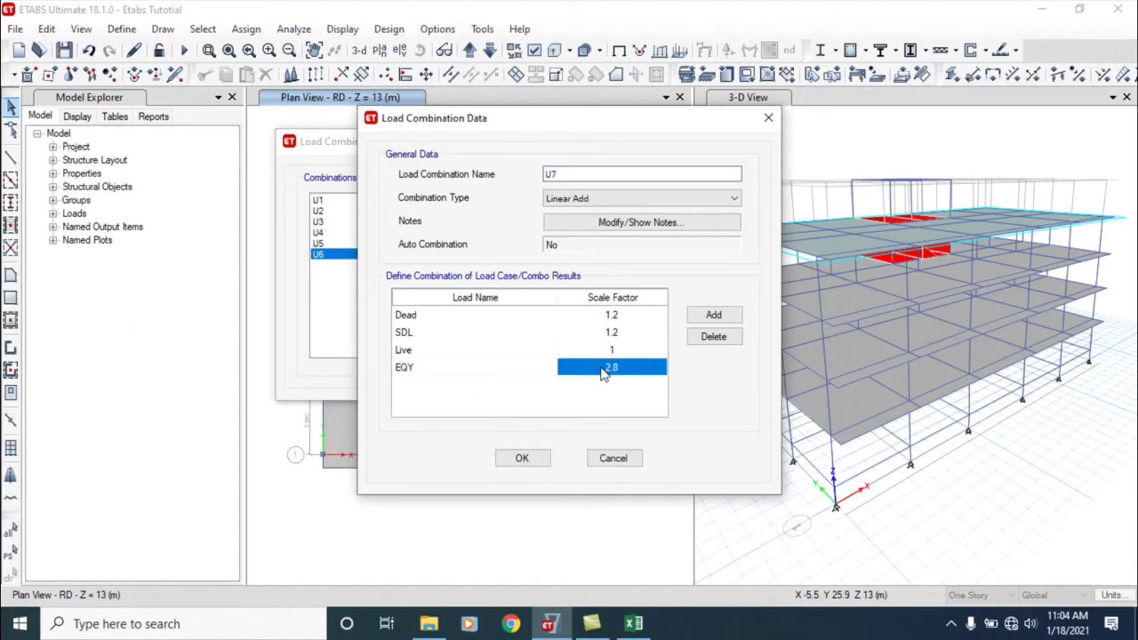
click(603, 367)
click(607, 367)
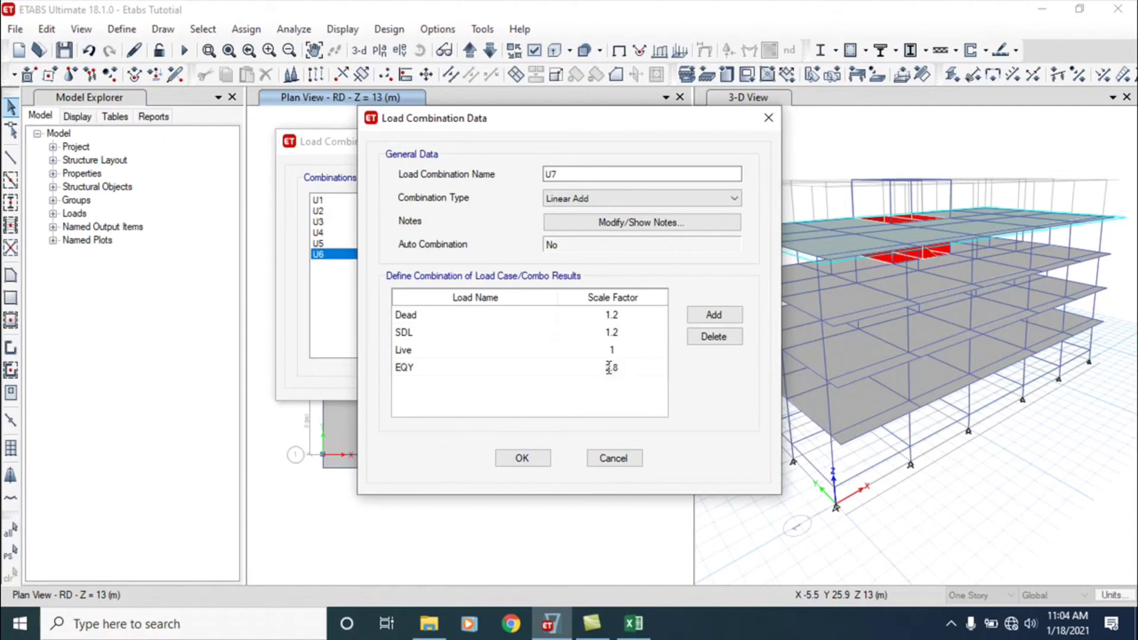
click(521, 458)
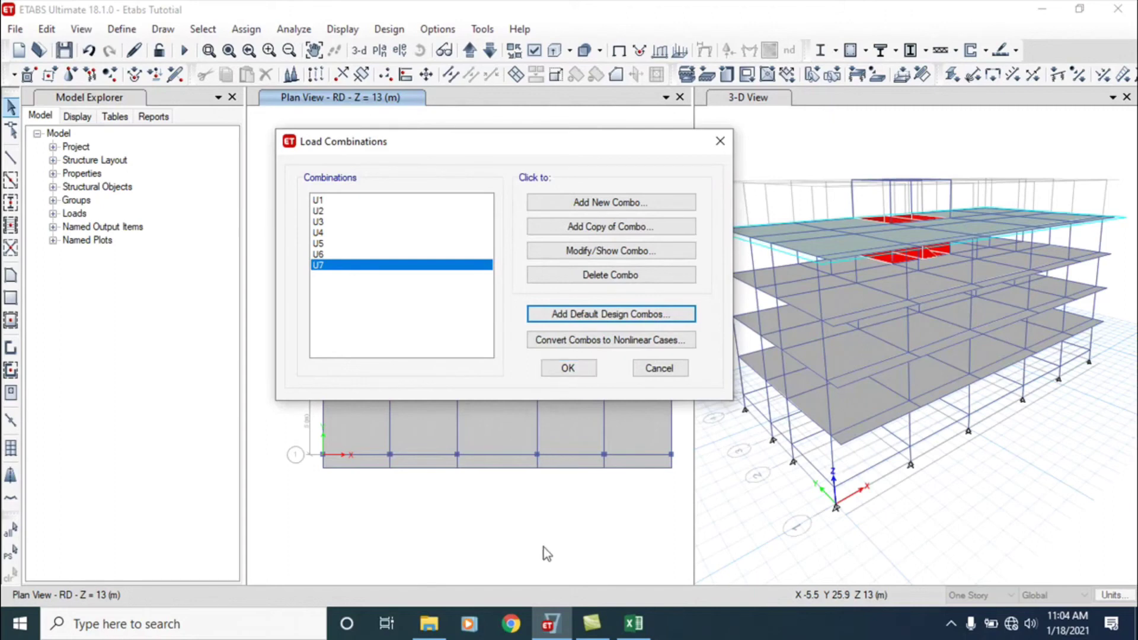
Step: Create a new load combination named U8 with the Dead load factored by 0.9, consulting its equation in the Excel workbook
click(643, 632)
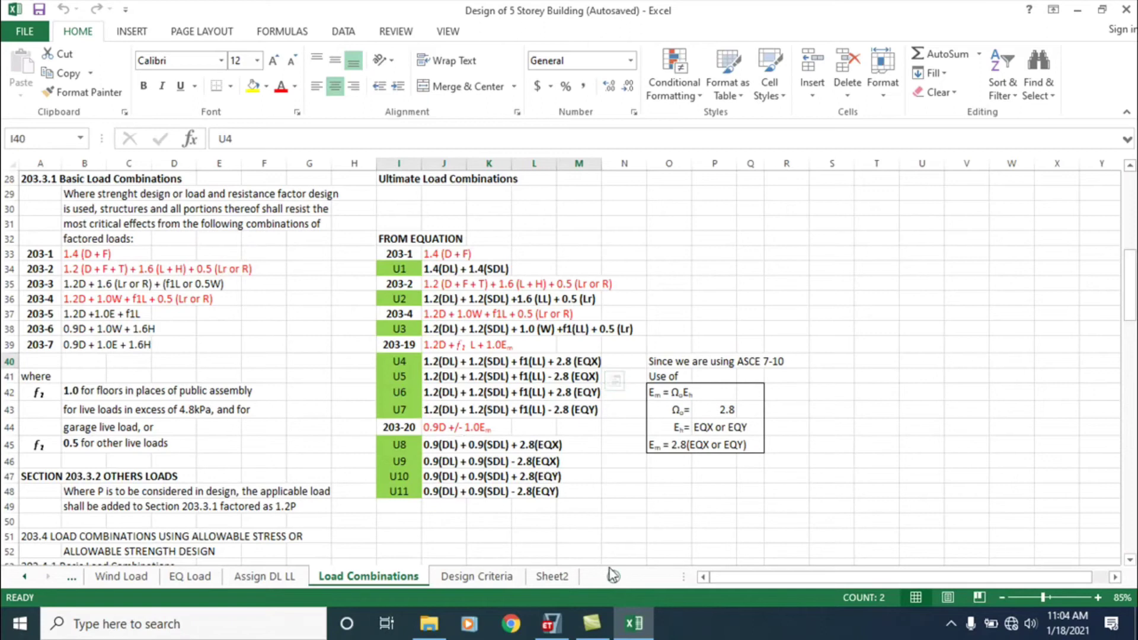
click(550, 628)
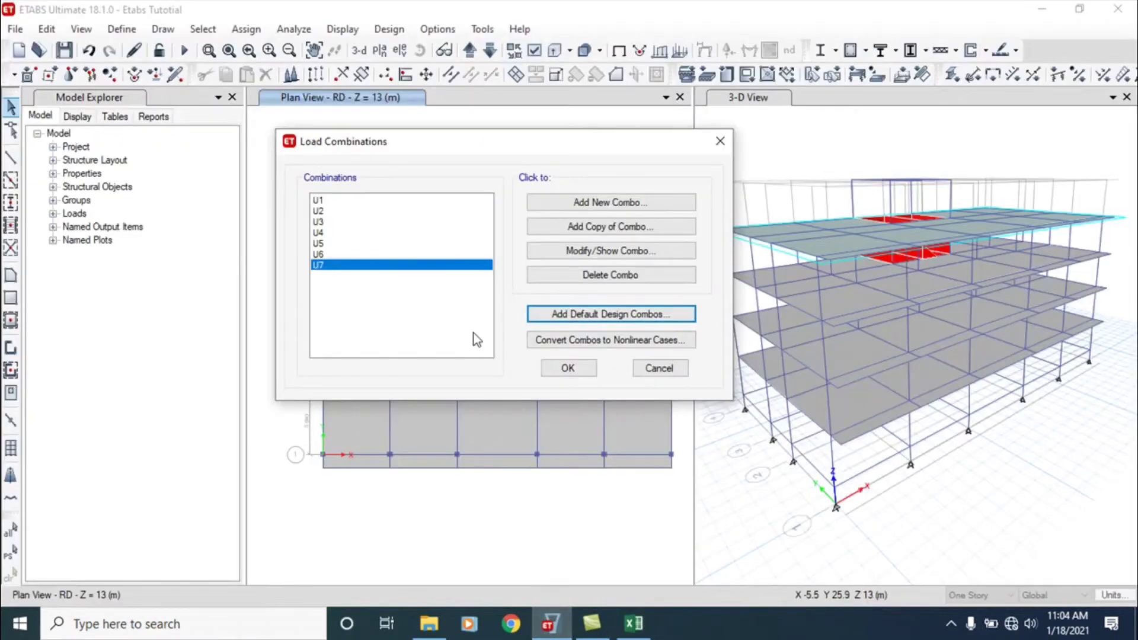
click(633, 624)
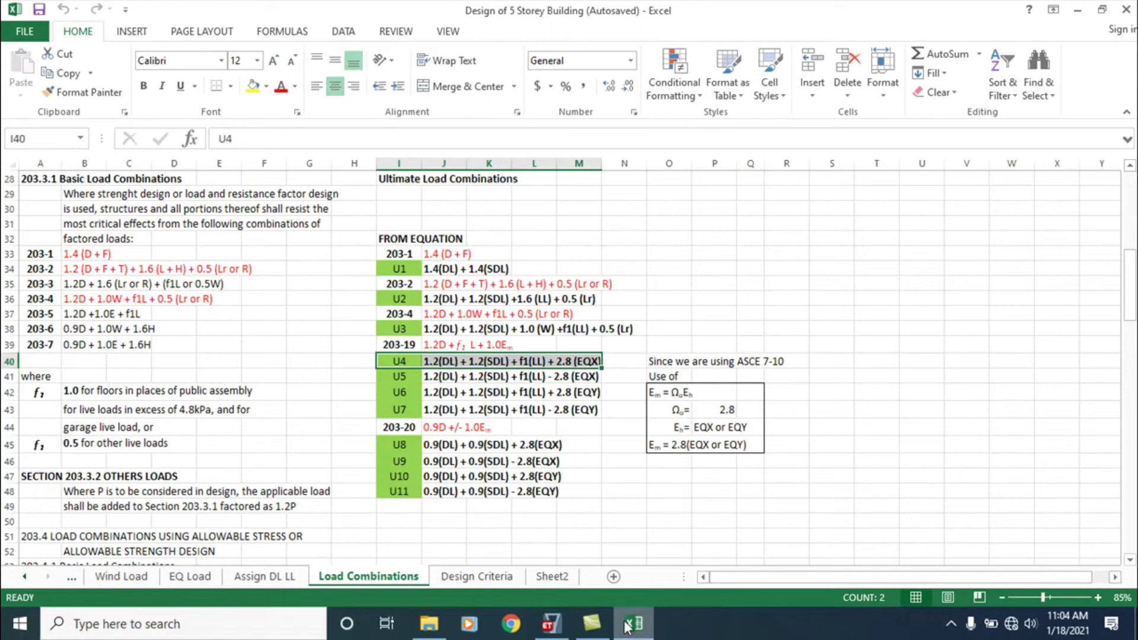
click(551, 623)
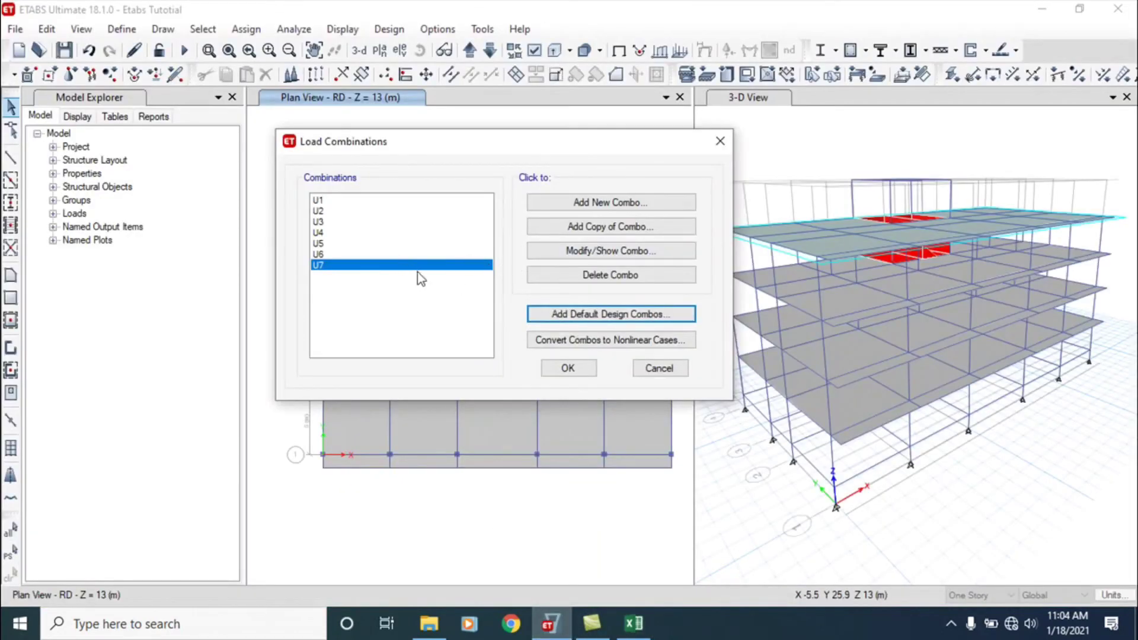
click(618, 203)
drag(601, 170, 487, 172)
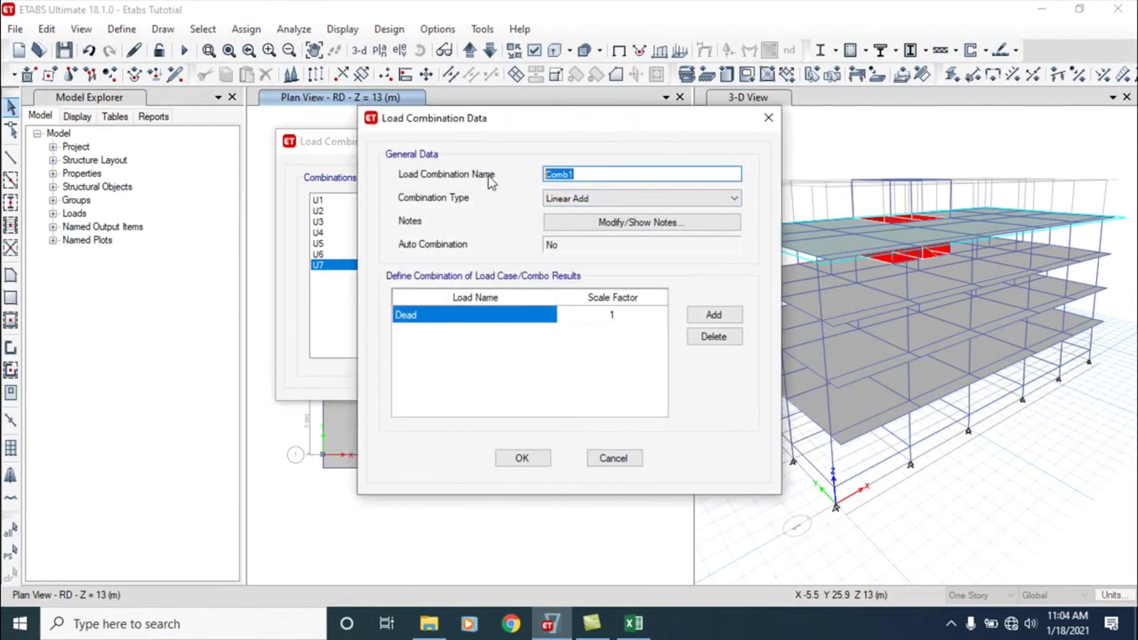
text(U8)
click(614, 315)
text(0.9)
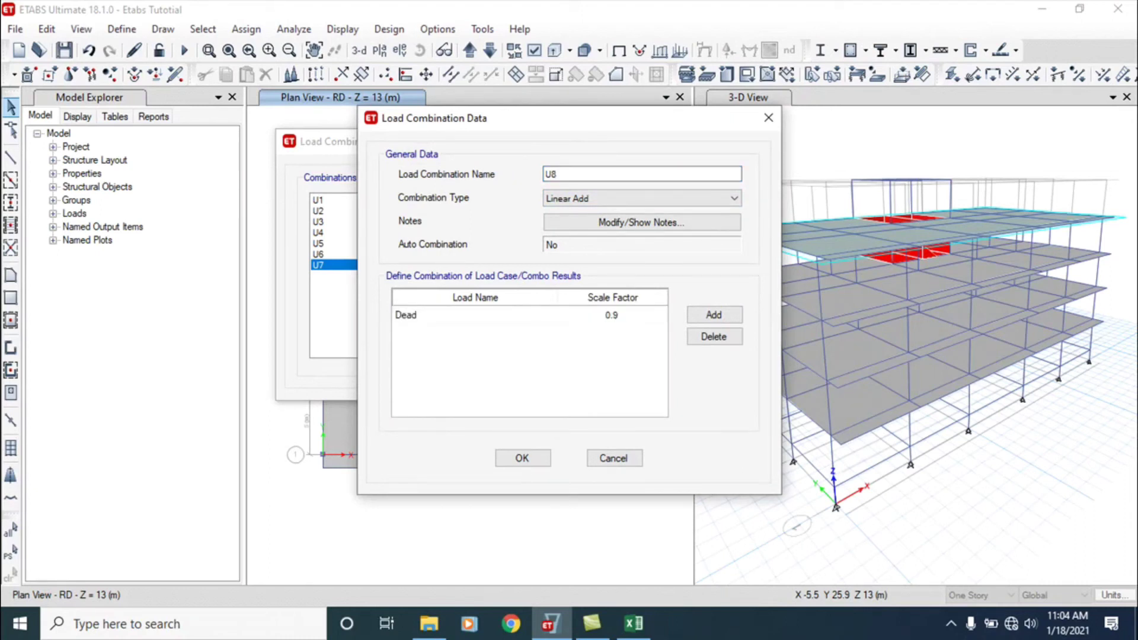
Step: Add the SDL load to combination U8 with a scale factor of 0.9, marking the U8 cell in the Excel workbook for reference
click(713, 314)
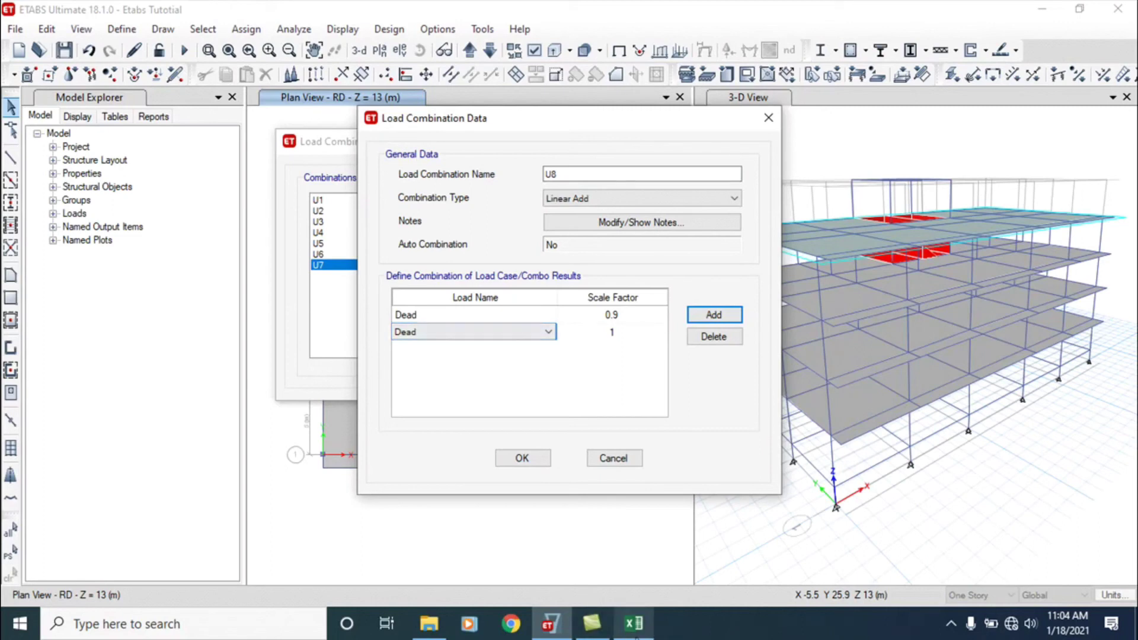
click(636, 635)
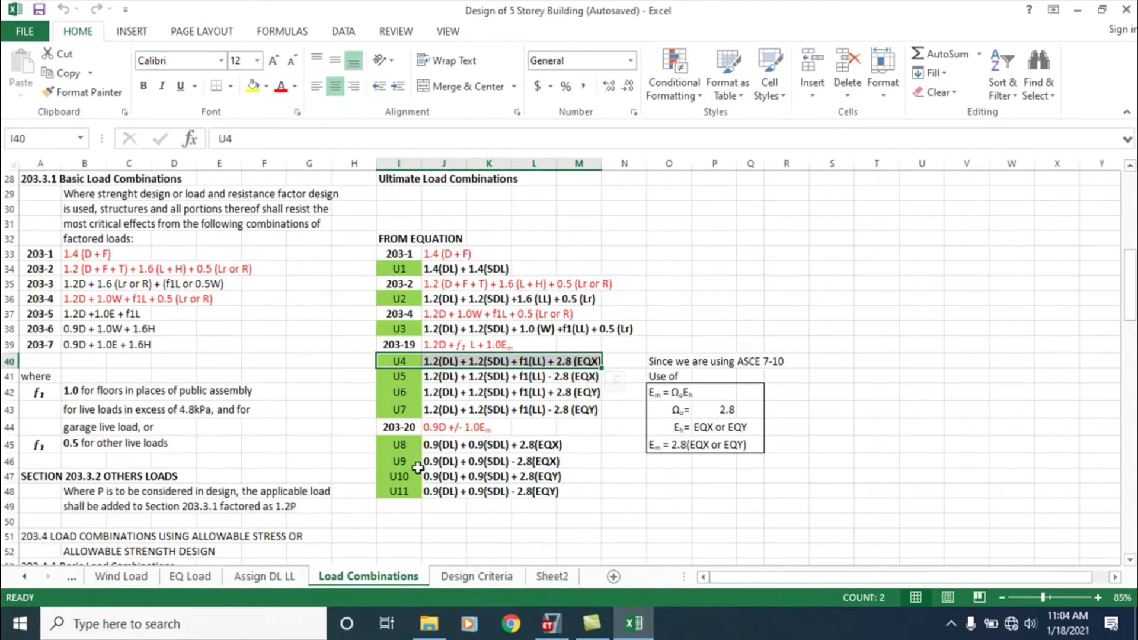
click(398, 445)
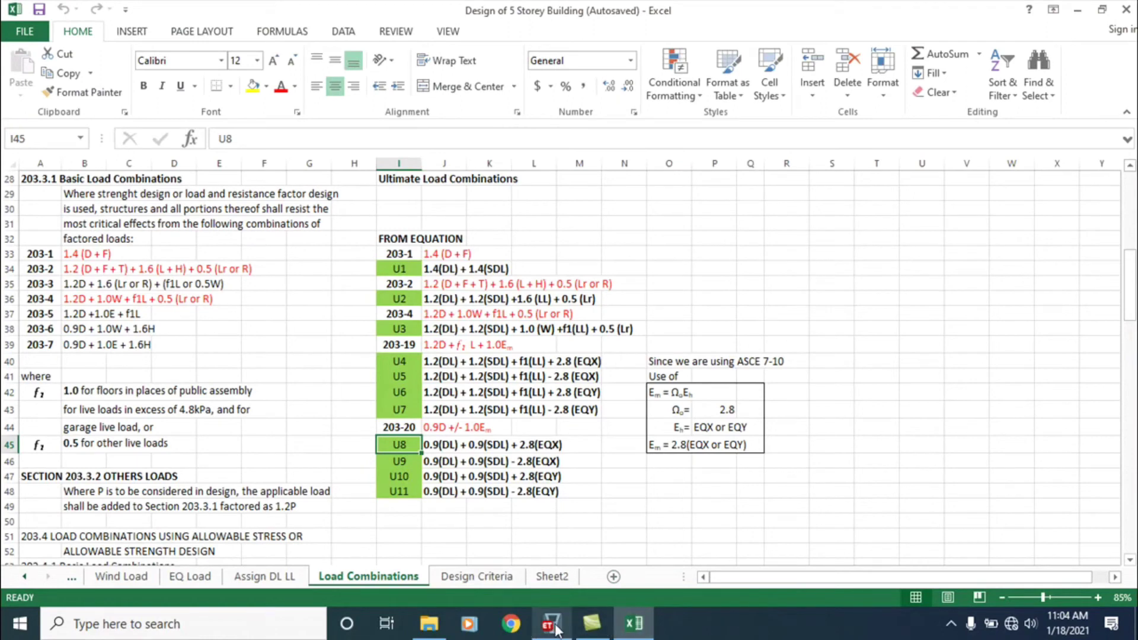
mouse_move(557, 630)
click(554, 522)
click(546, 331)
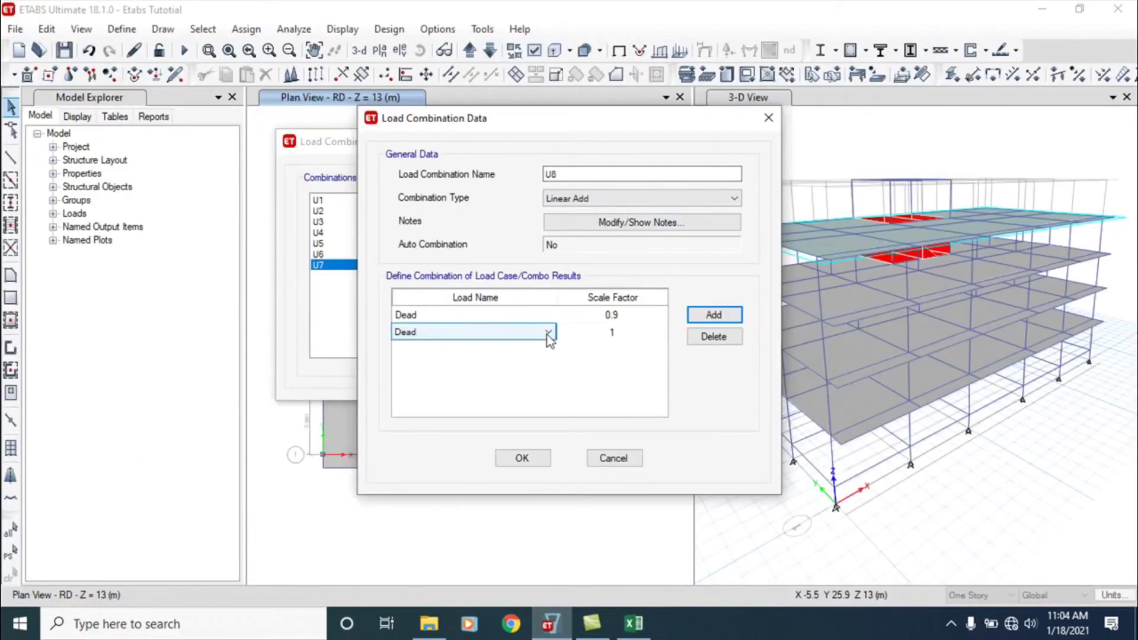
click(548, 332)
click(409, 456)
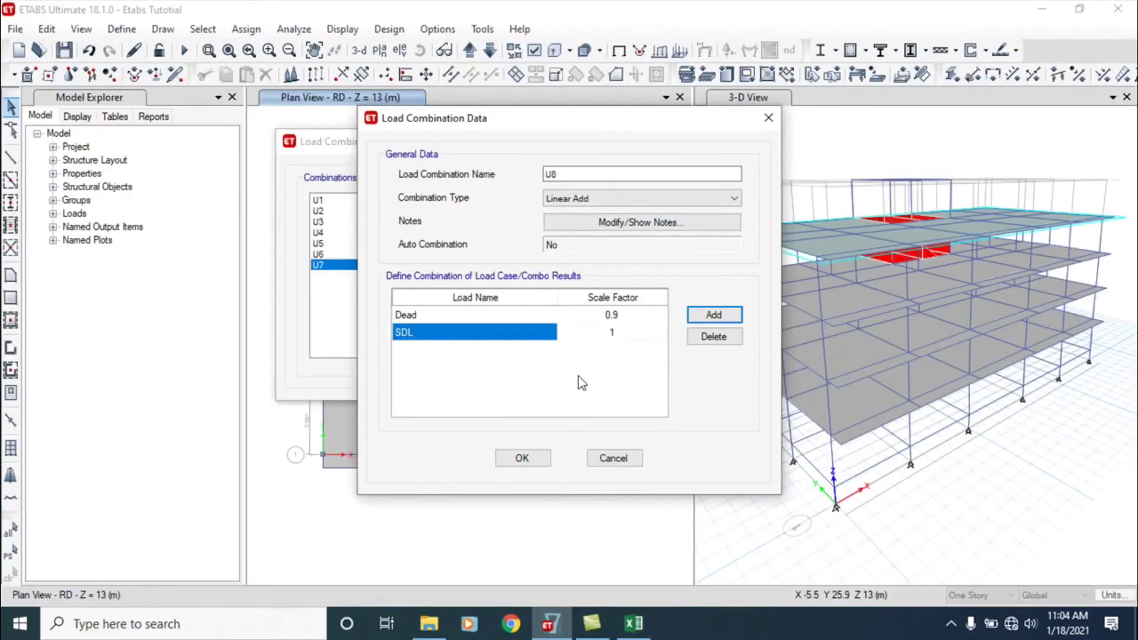
click(626, 332)
text(0.9)
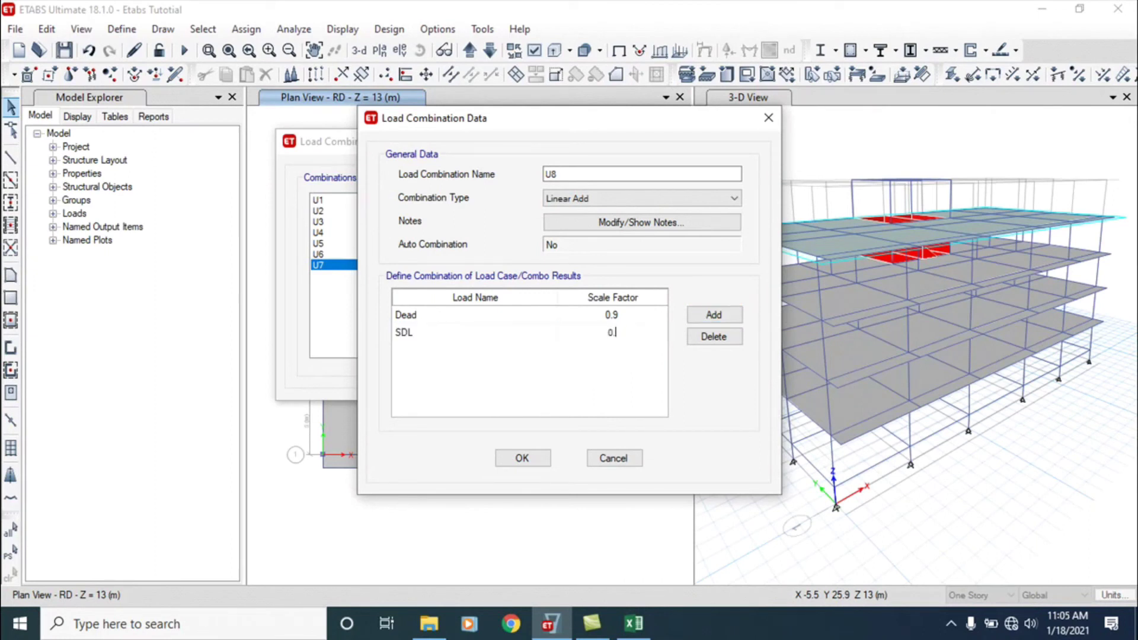
Step: Add the EQX1 load to combination U8 with a scale factor of 2.8, checking the Excel equation, and confirm the combination
click(713, 315)
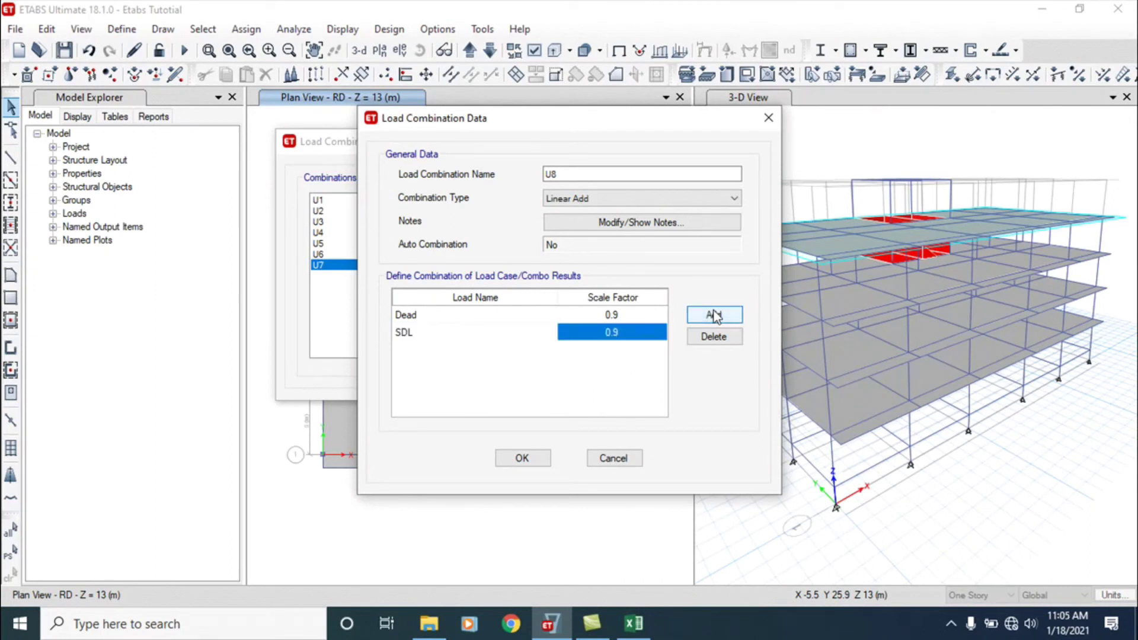
click(636, 634)
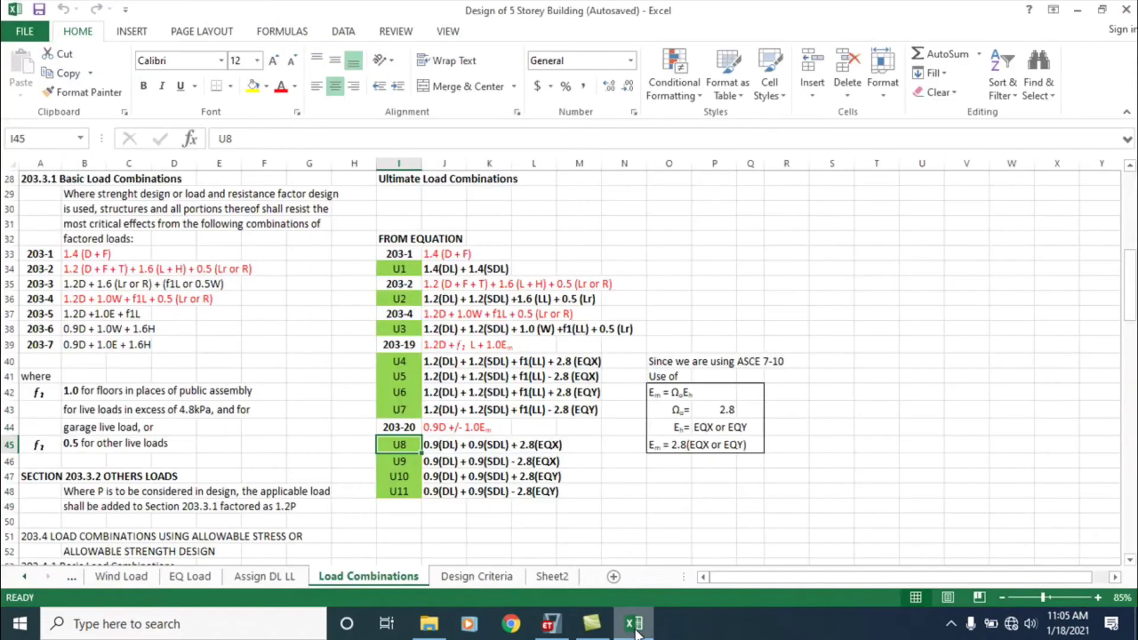
click(636, 634)
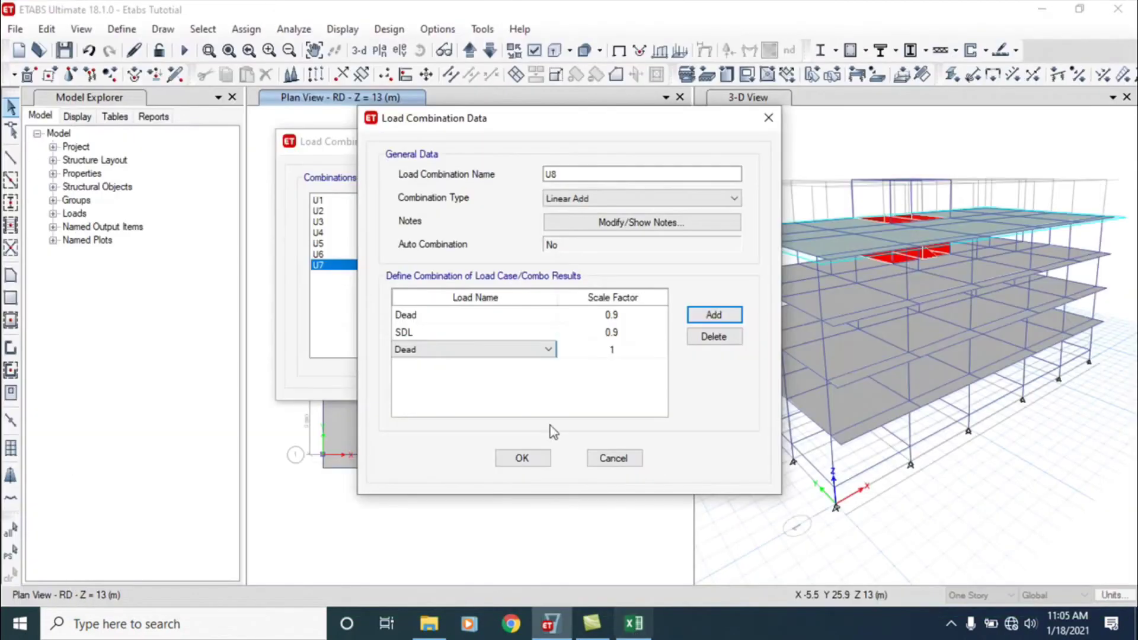
click(524, 349)
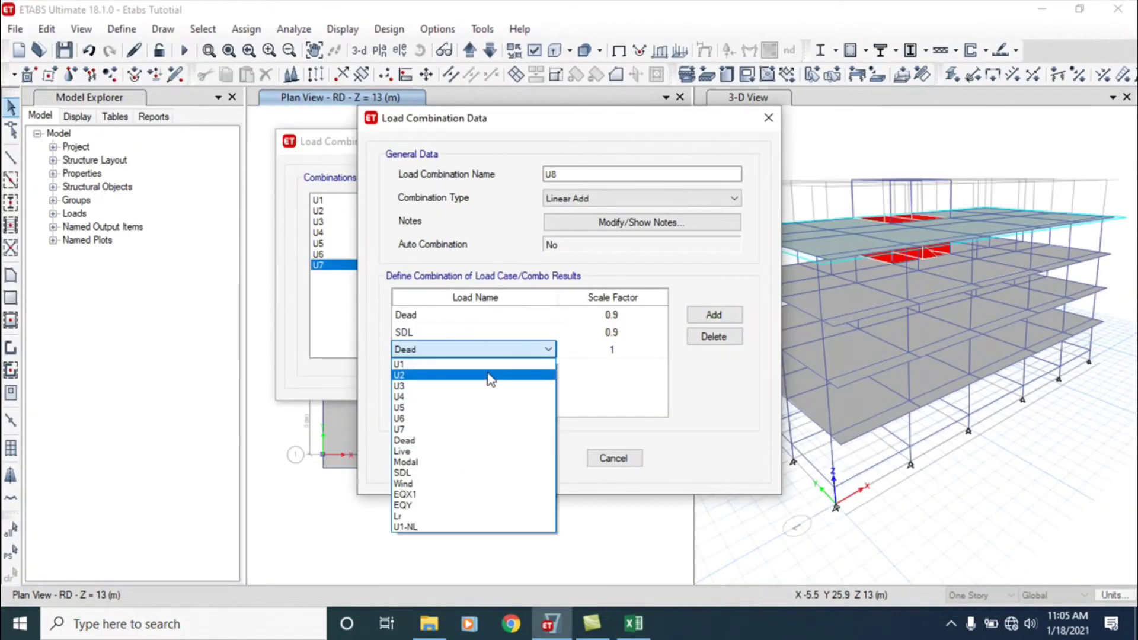
click(421, 494)
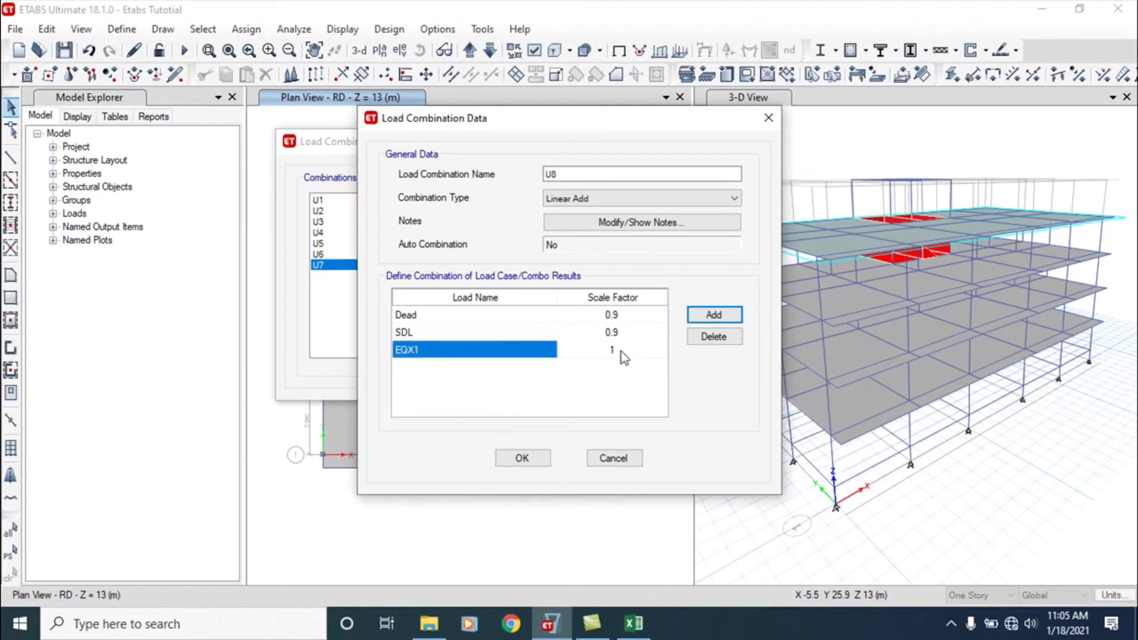
click(617, 349)
text(2.8)
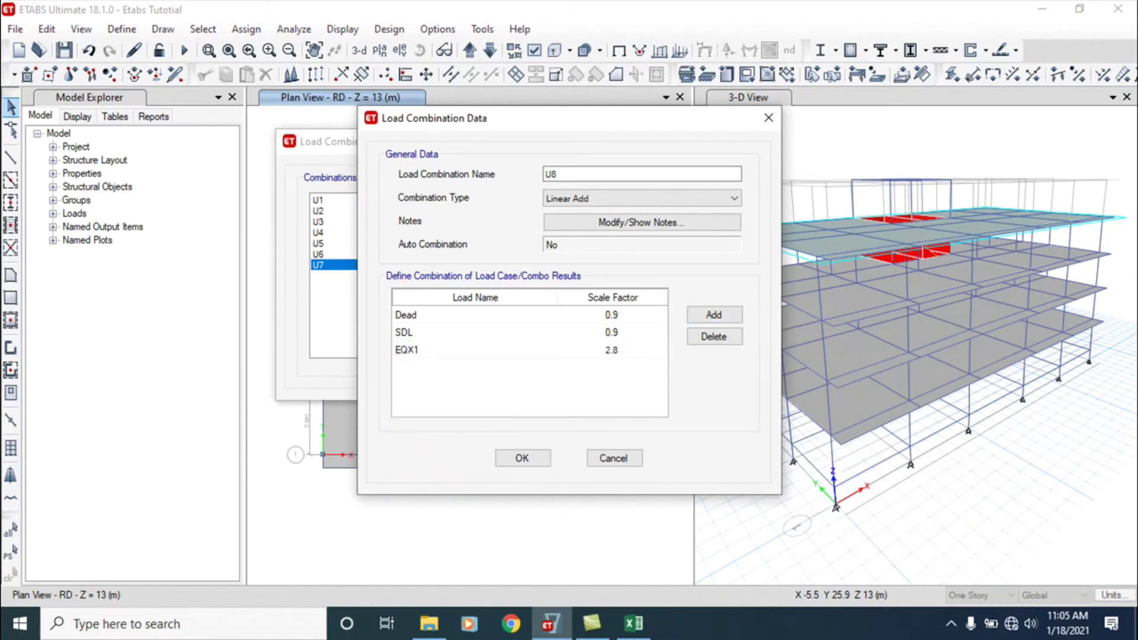
click(522, 457)
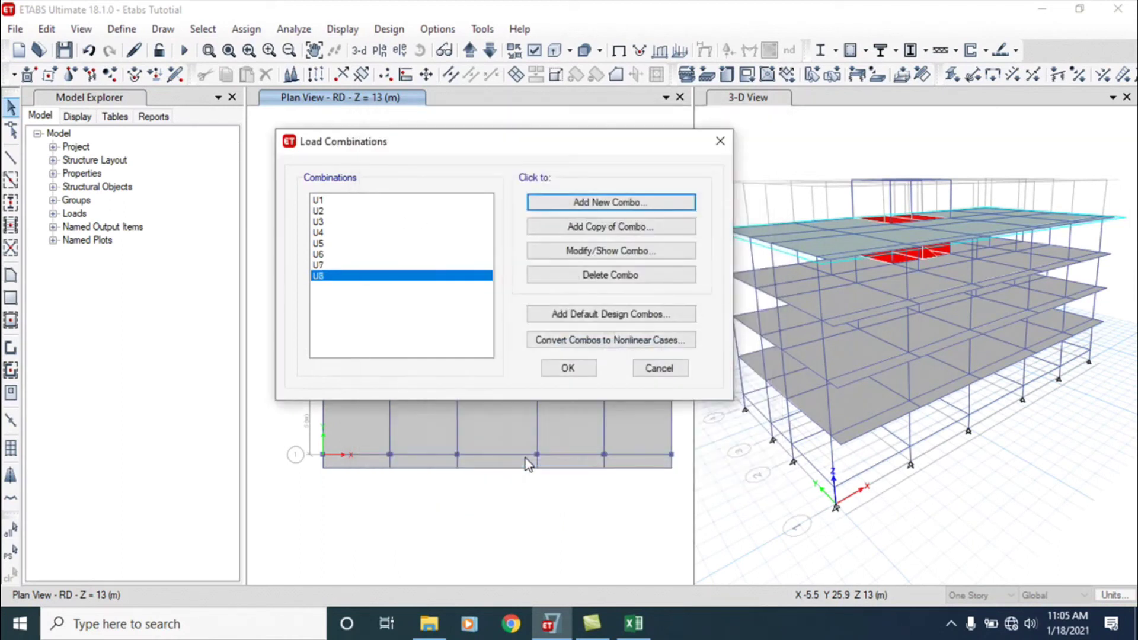
Step: Copy combination U8 as U9 and set its EQX1 scale factor to -2.8
click(586, 227)
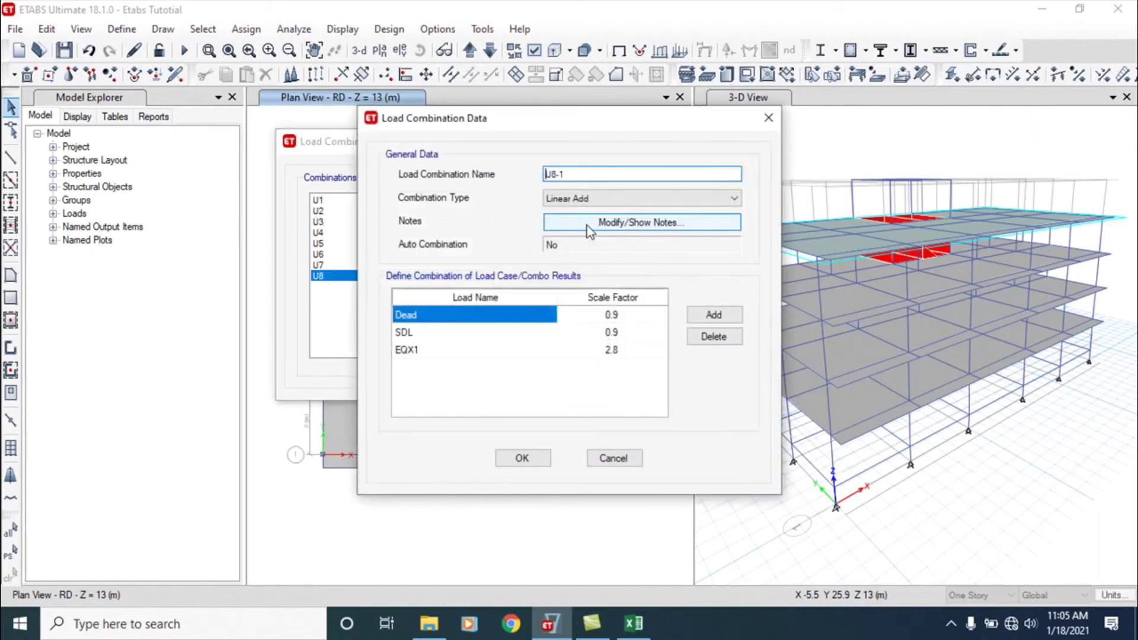
click(587, 173)
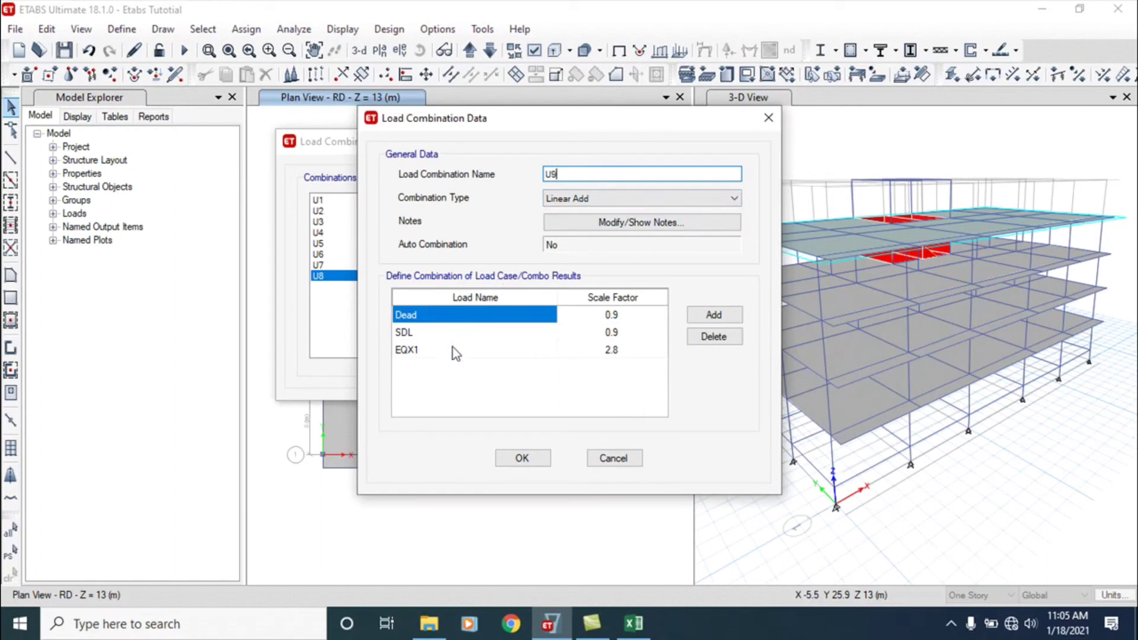
click(602, 349)
click(603, 349)
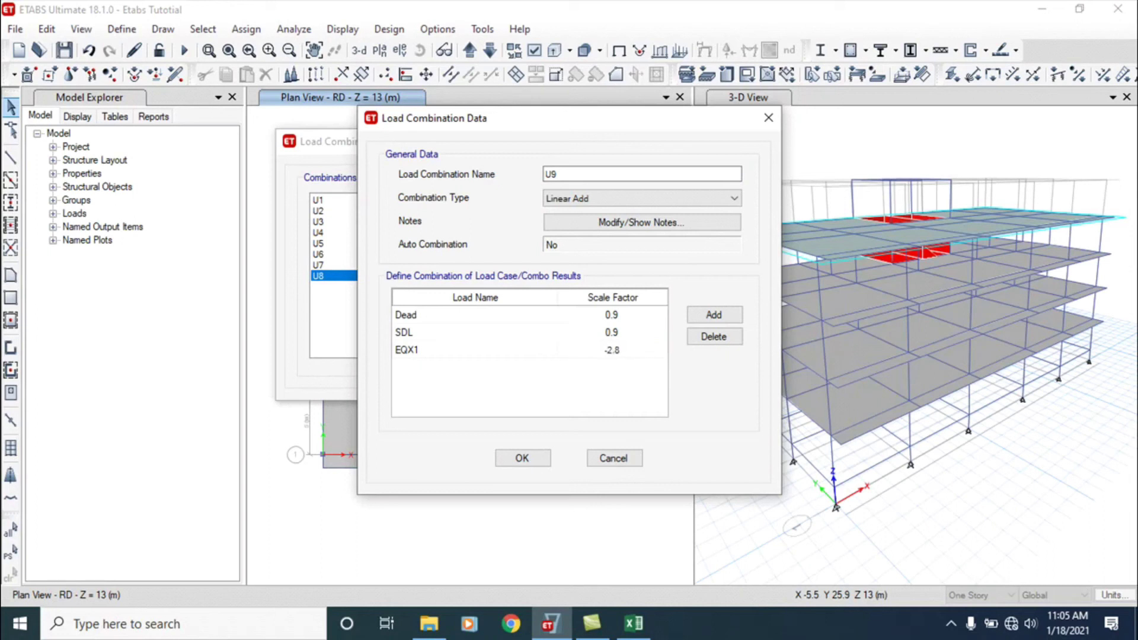
click(524, 459)
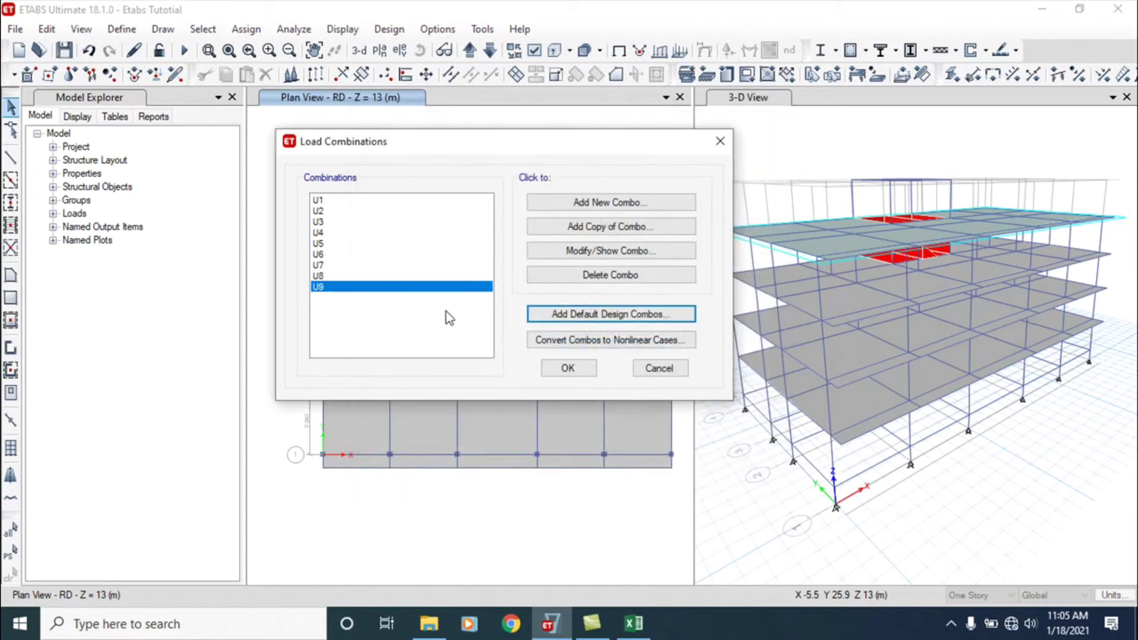
Step: Copy combination U9 and name the copy U10, consulting the load equations in the Excel workbook
click(575, 225)
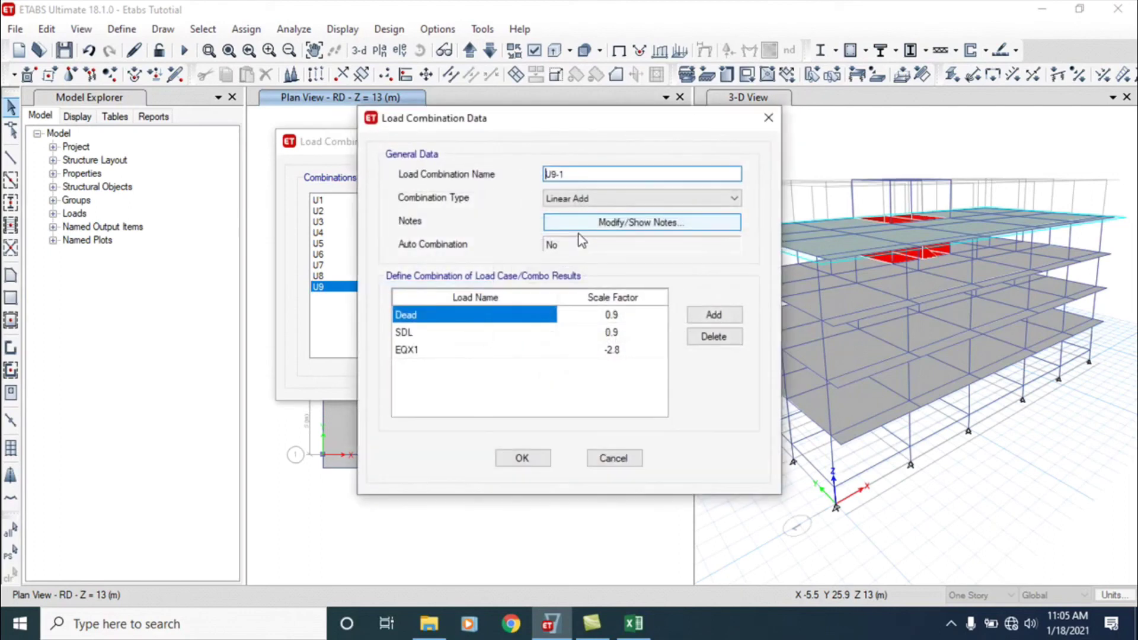
click(634, 623)
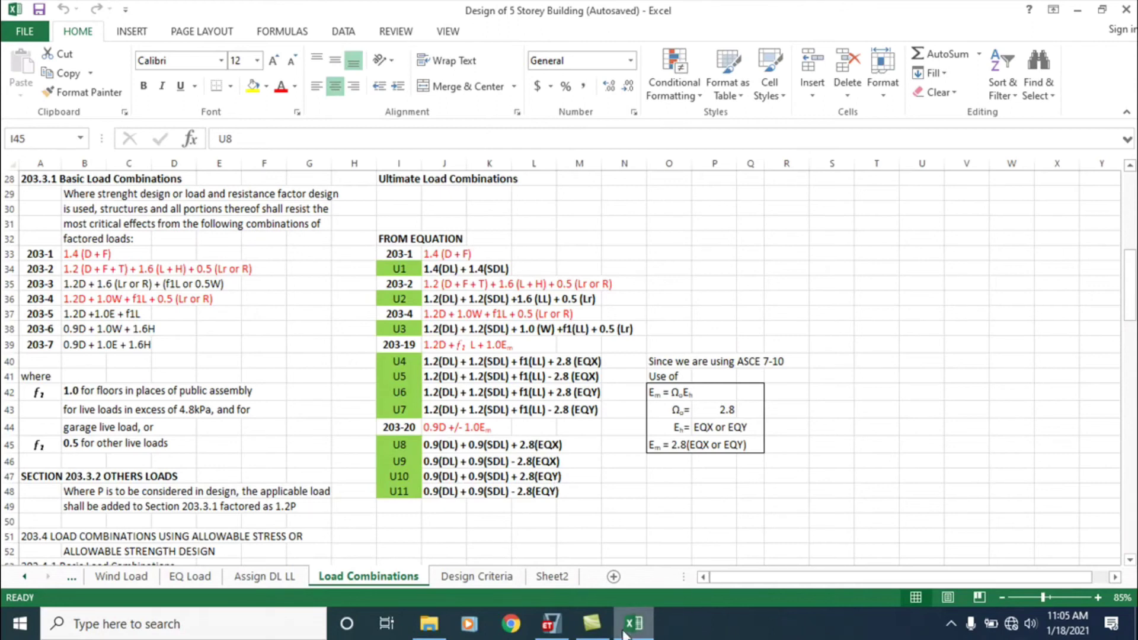
click(545, 623)
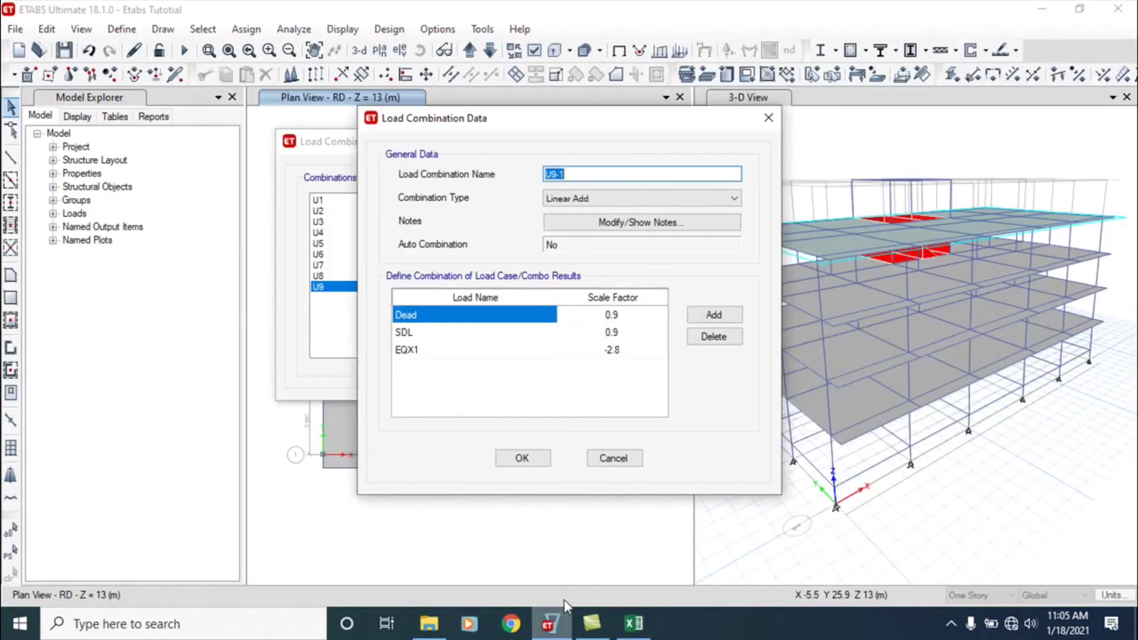
click(590, 173)
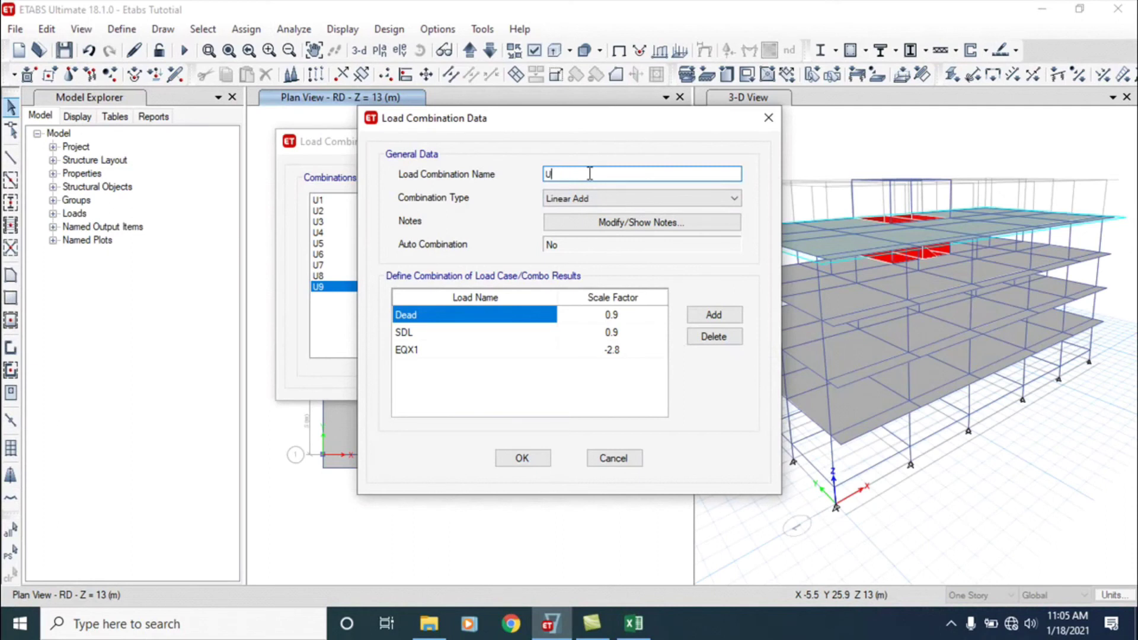
Step: Replace EQX1 with EQY in combination U10, set its scale factor to 2.8 and confirm the combination
click(447, 348)
click(549, 349)
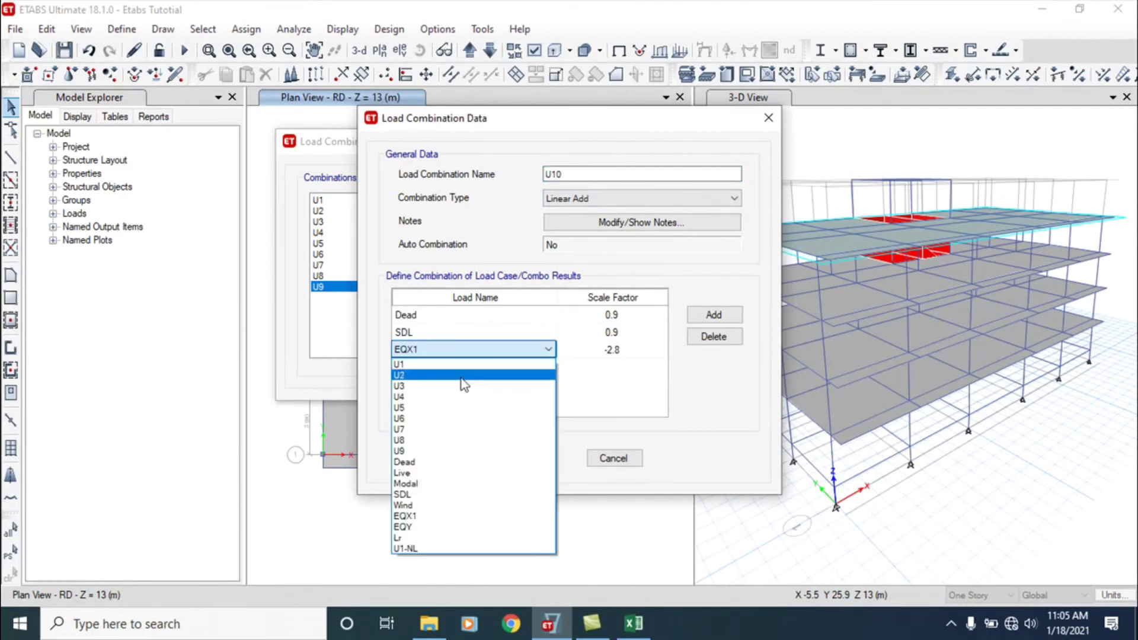
click(420, 527)
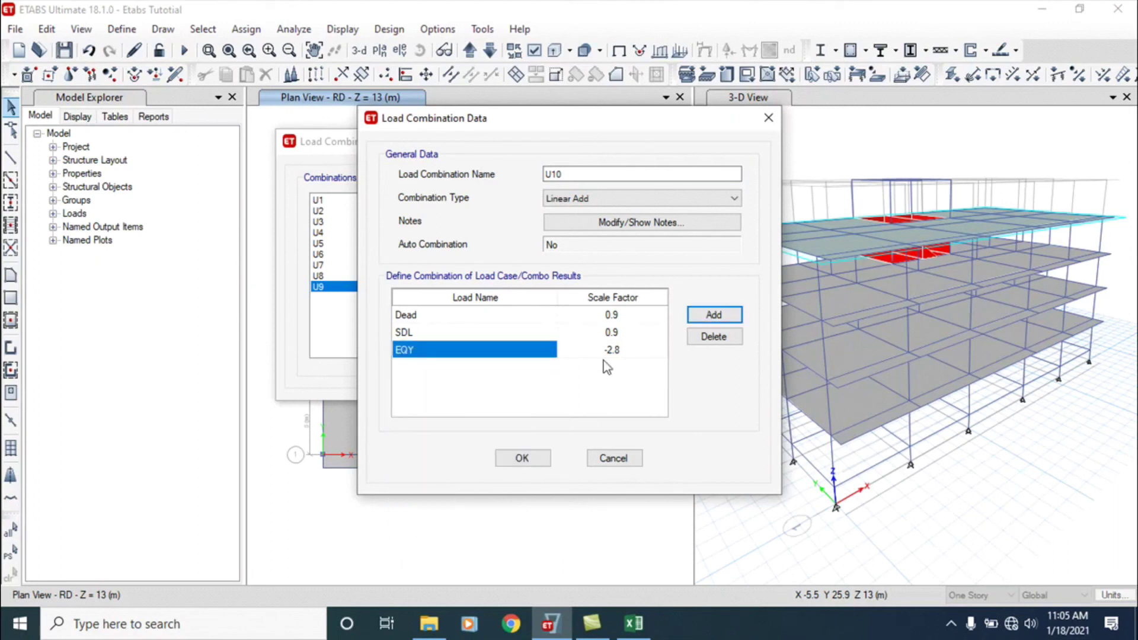
click(613, 349)
click(612, 350)
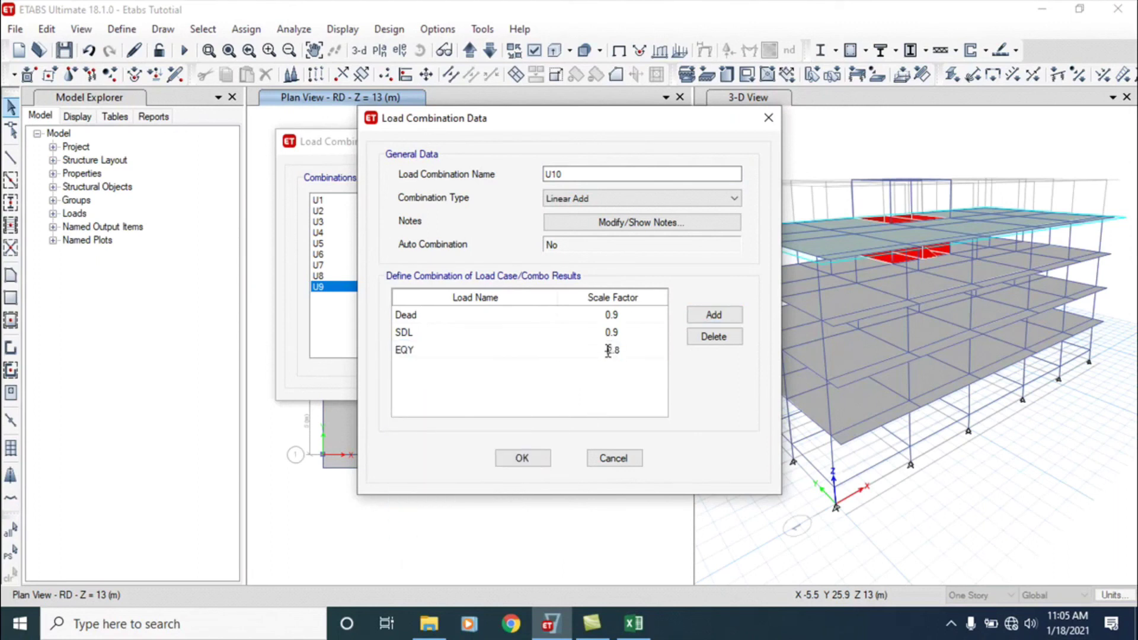
click(522, 458)
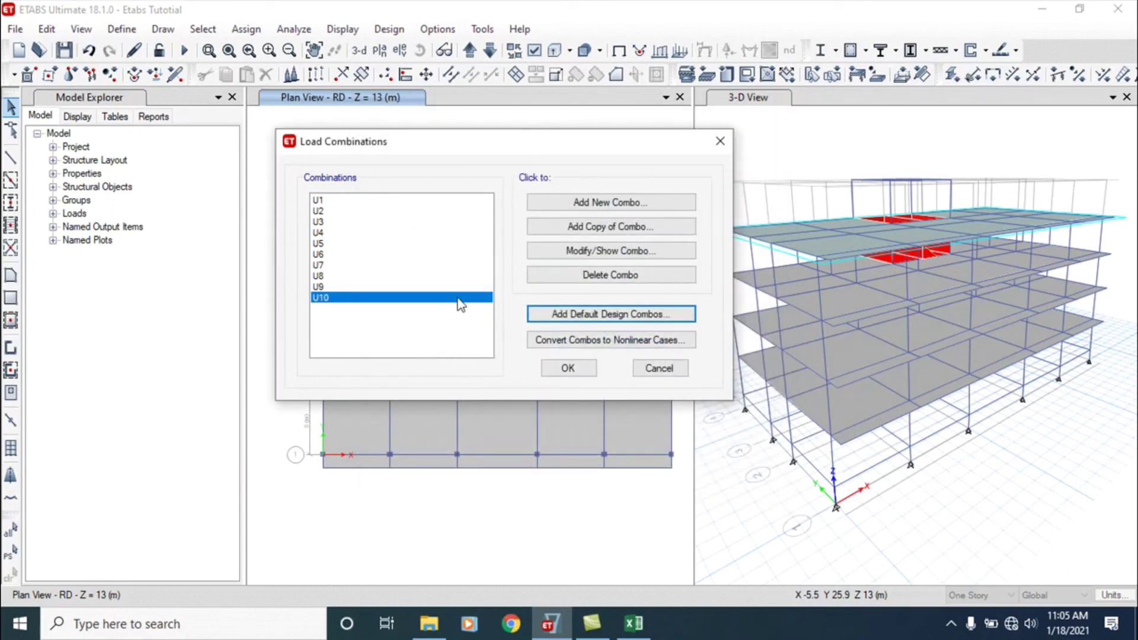
Step: Copy combination U10 as U11 and set its EQY scale factor to -2.8
click(568, 227)
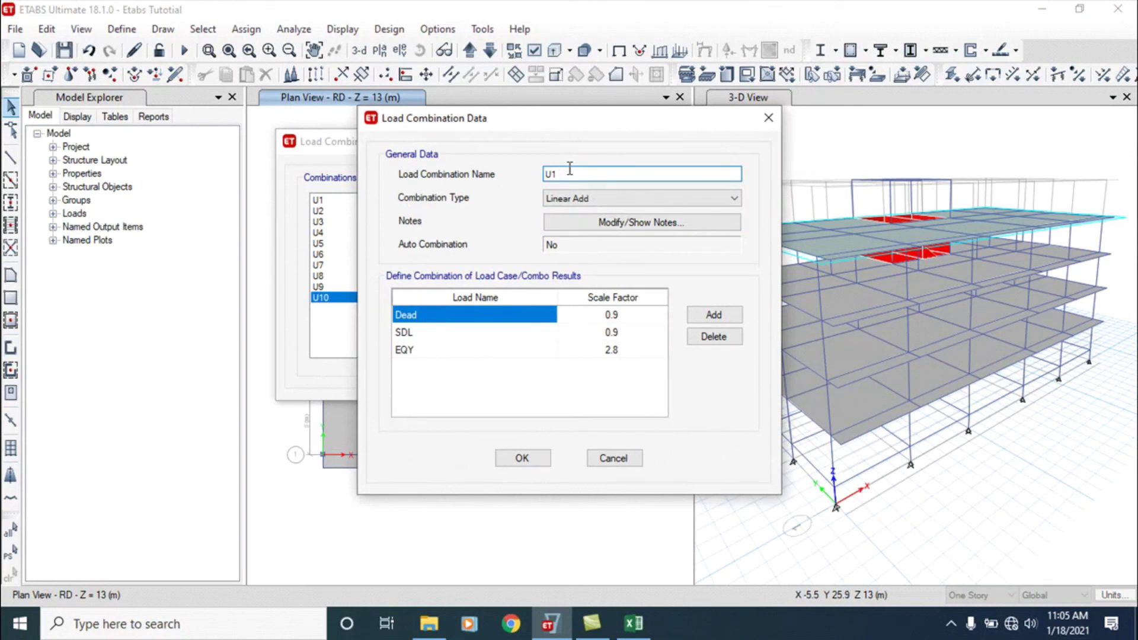
click(600, 353)
click(603, 351)
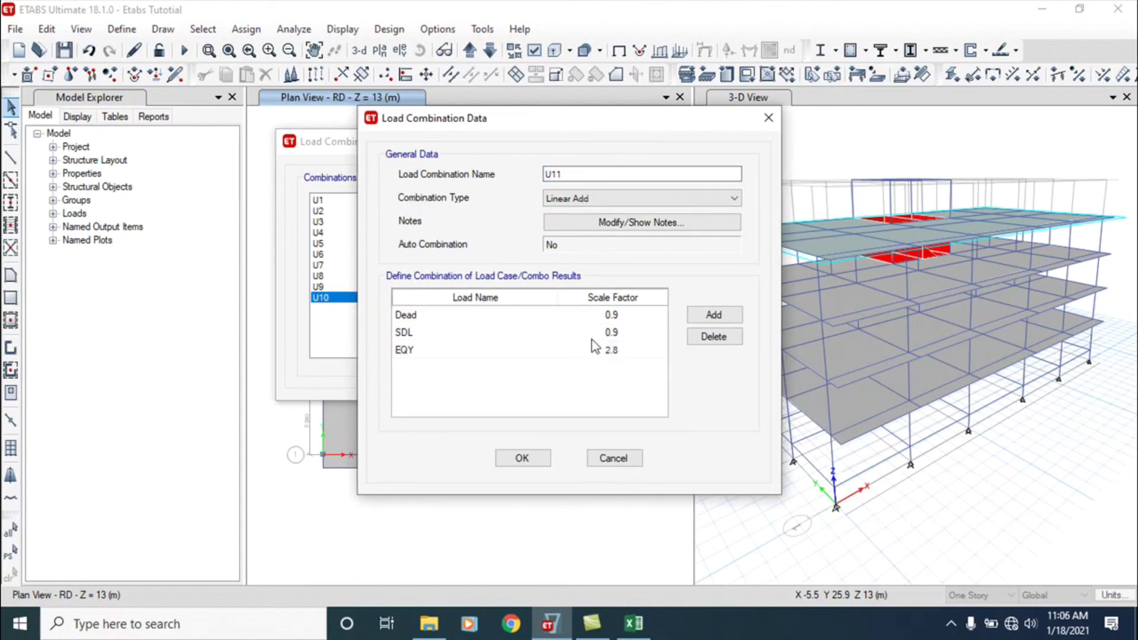
click(522, 458)
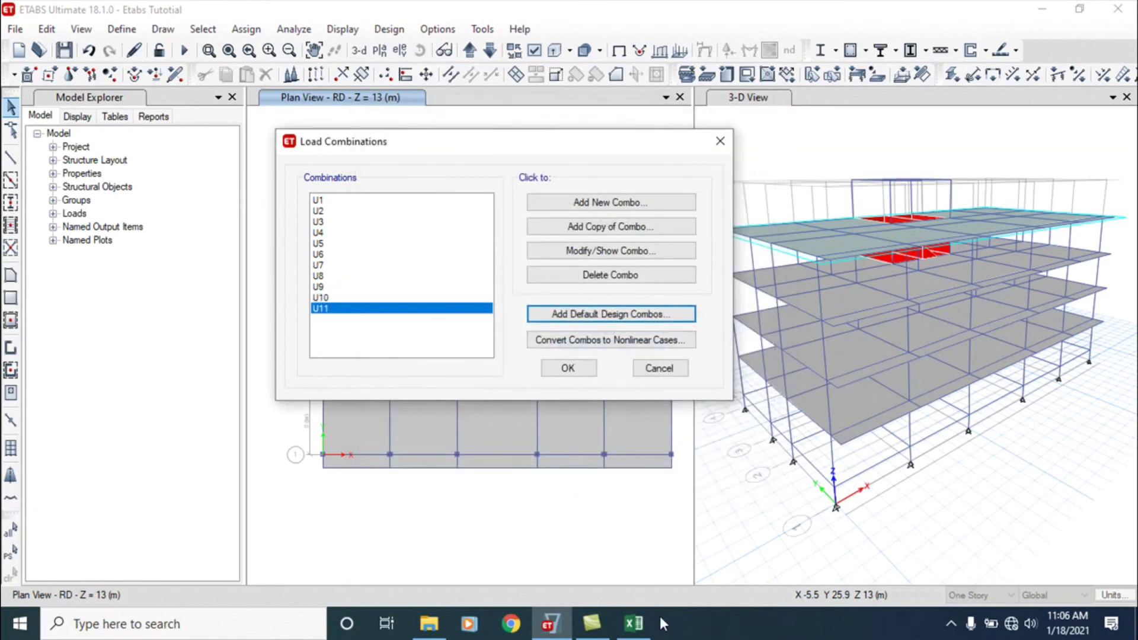
Step: Review the U1 to U11 equations and the Section 203 and 208.6.1 load provisions in the Excel workbook's Load Combinations sheet
click(636, 624)
scroll(579, 483, down, 4)
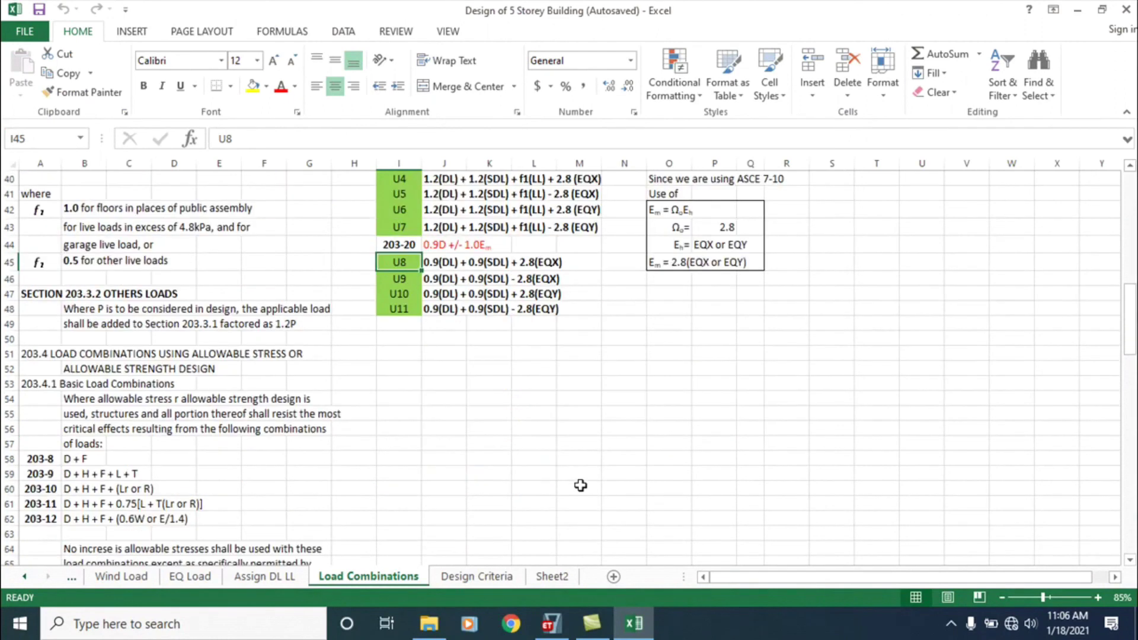
scroll(580, 485, up, 3)
scroll(580, 484, up, 1)
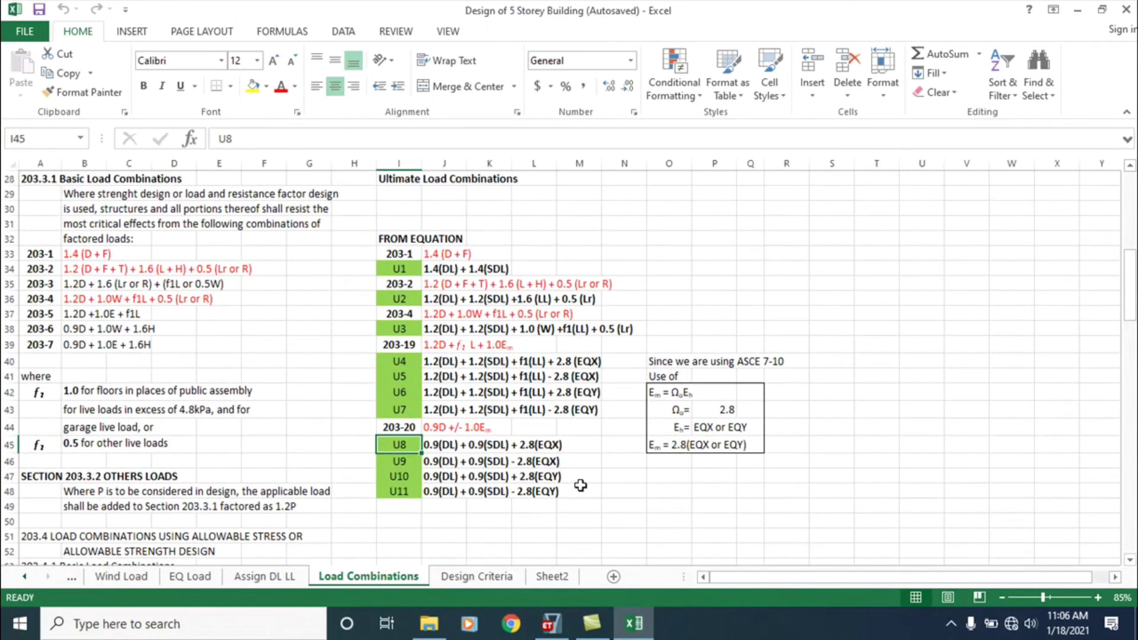
scroll(580, 485, down, 3)
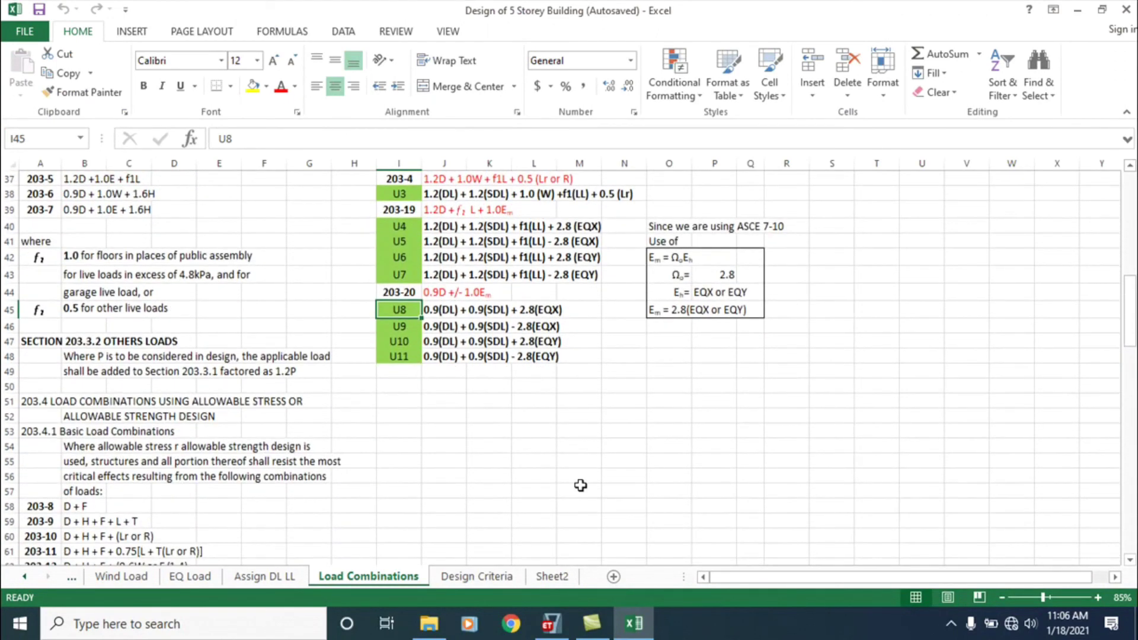
scroll(580, 485, up, 2)
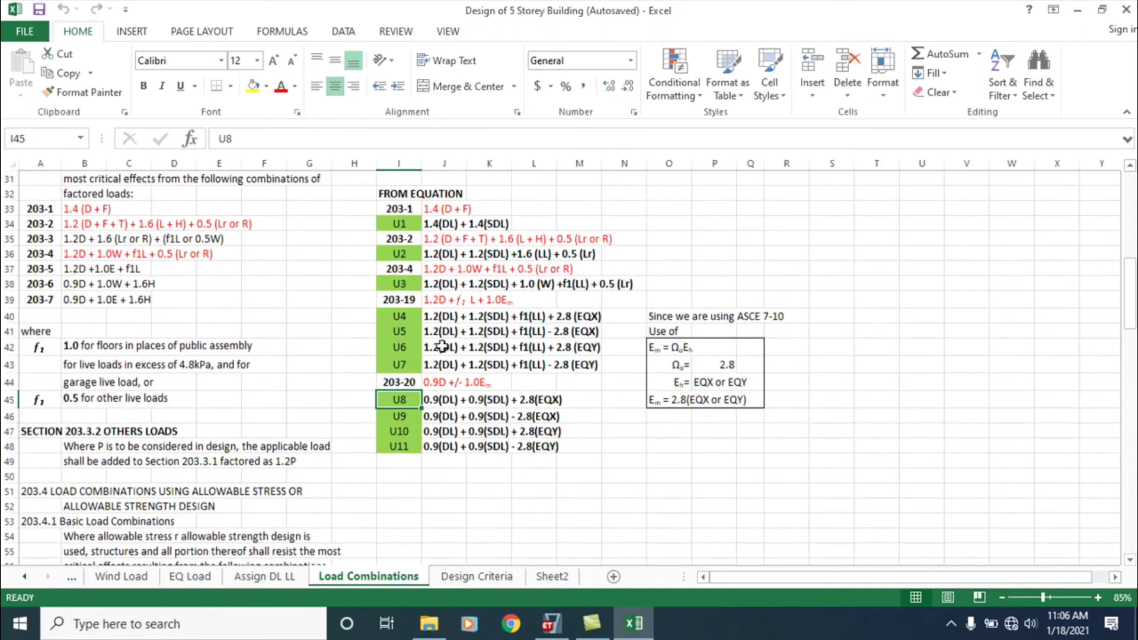
click(450, 378)
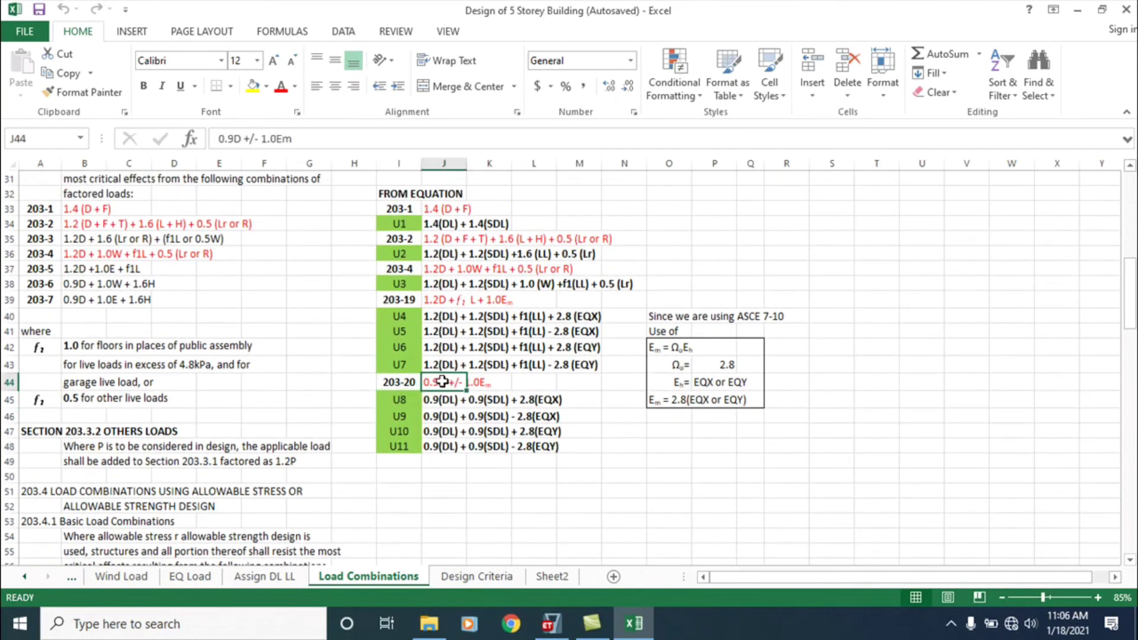
click(441, 403)
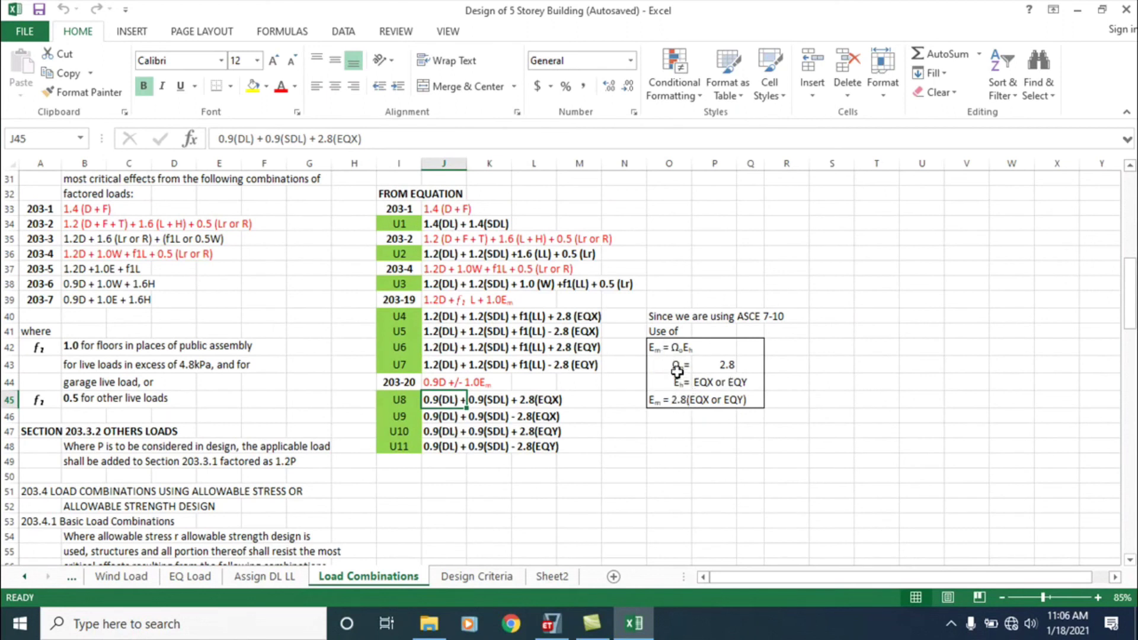
scroll(474, 409, down, 11)
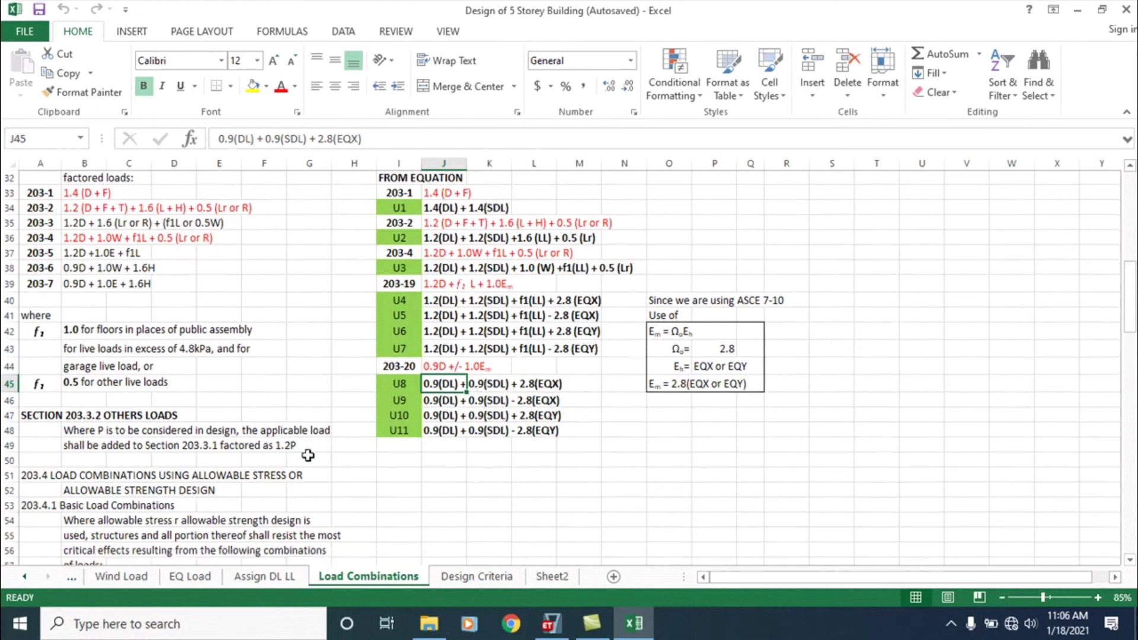
scroll(206, 480, down, 19)
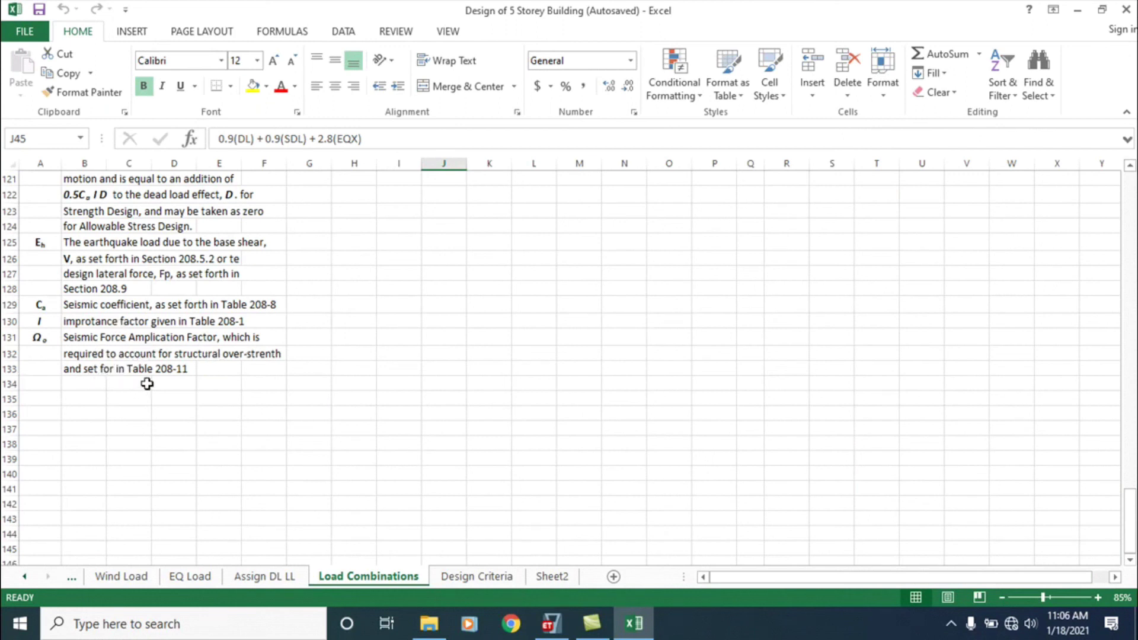
scroll(536, 394, up, 7)
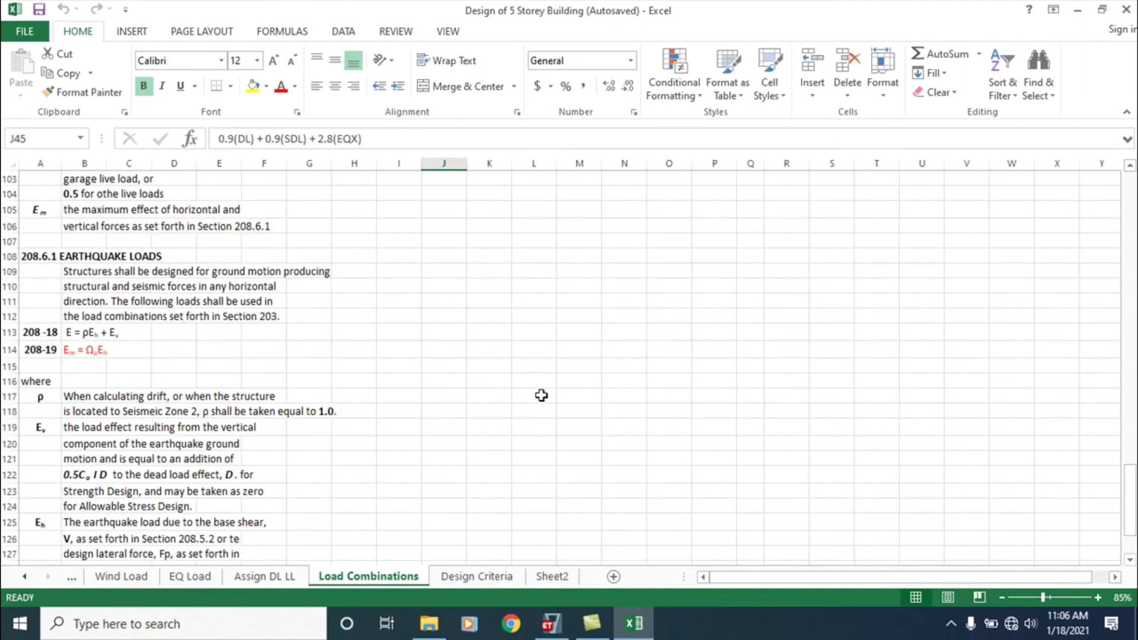
scroll(534, 393, up, 20)
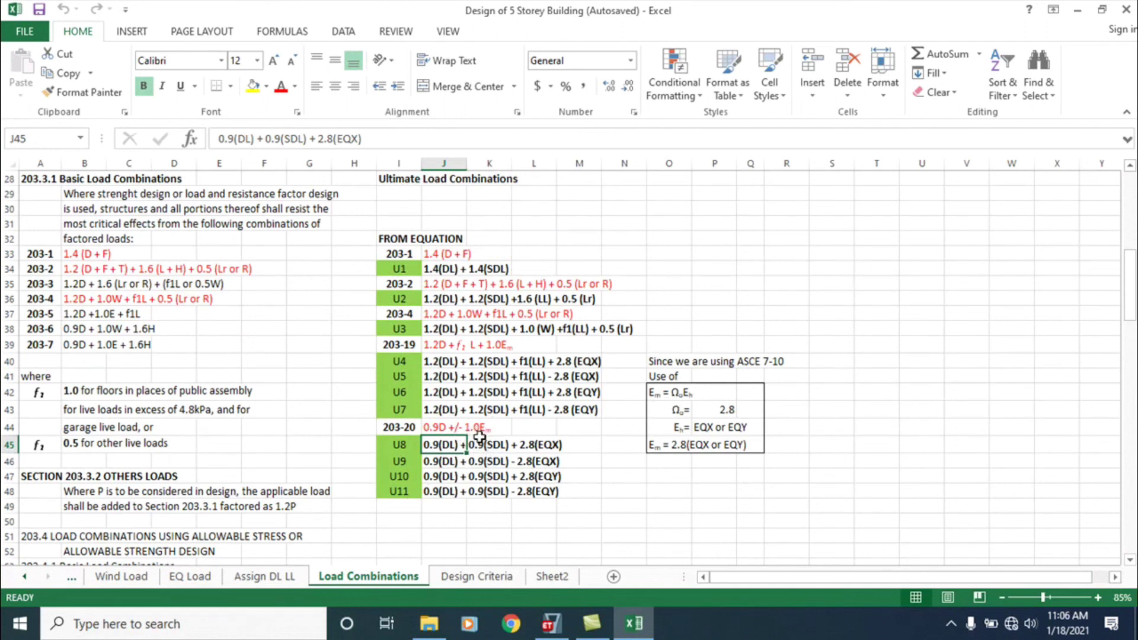
scroll(489, 438, down, 1)
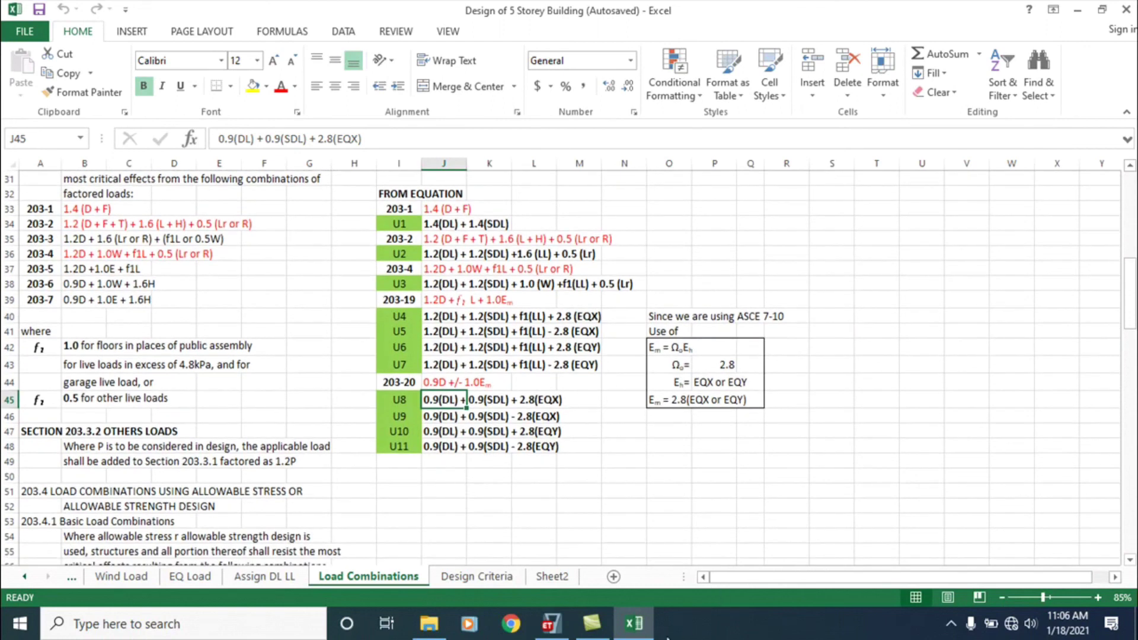
Step: Return to ETABS and accept the full list of load combinations U1 to U11
click(556, 634)
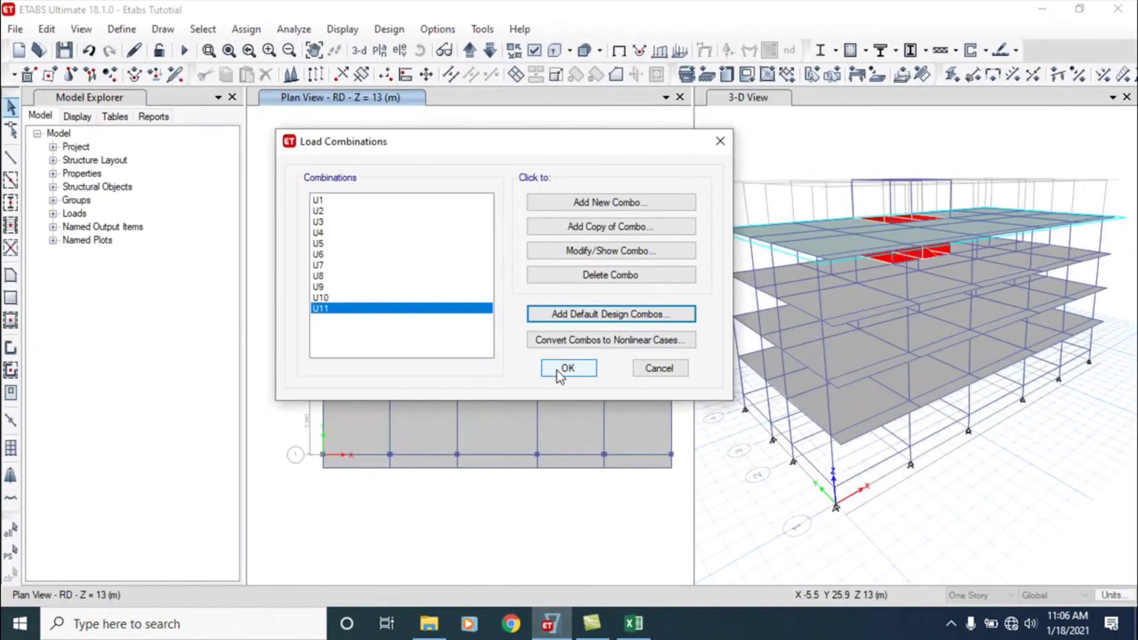
click(560, 372)
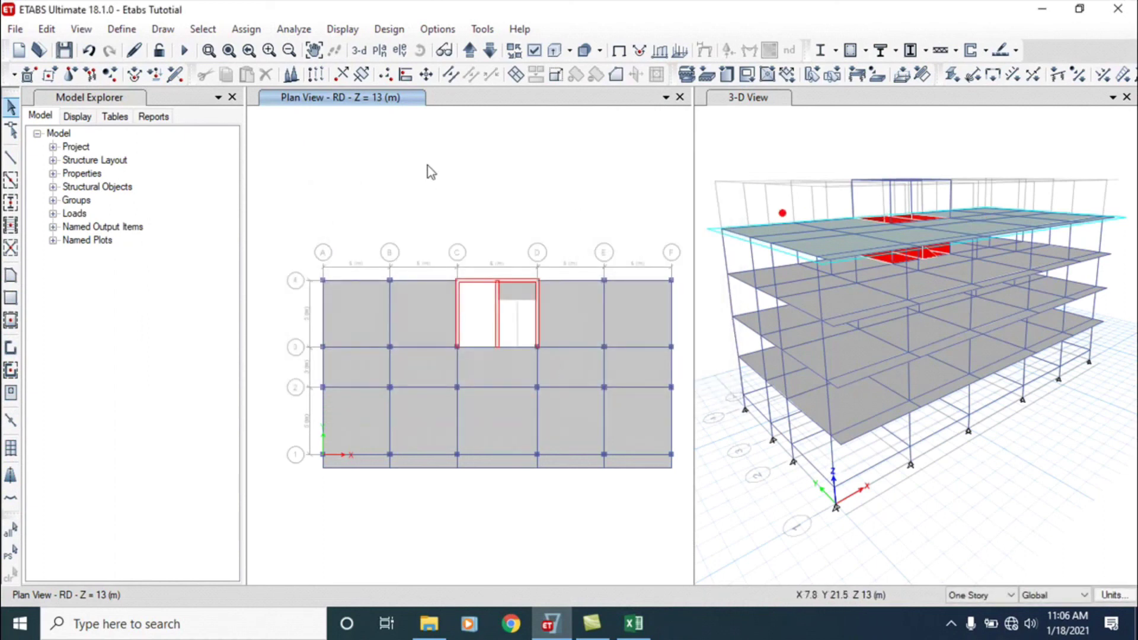
mouse_move(592, 633)
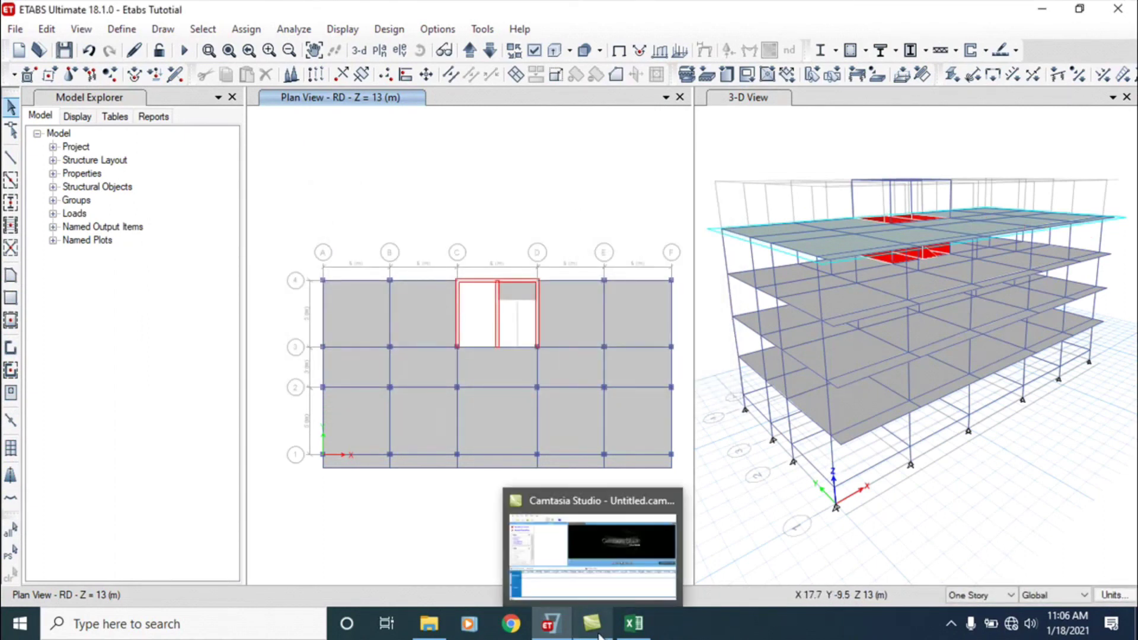